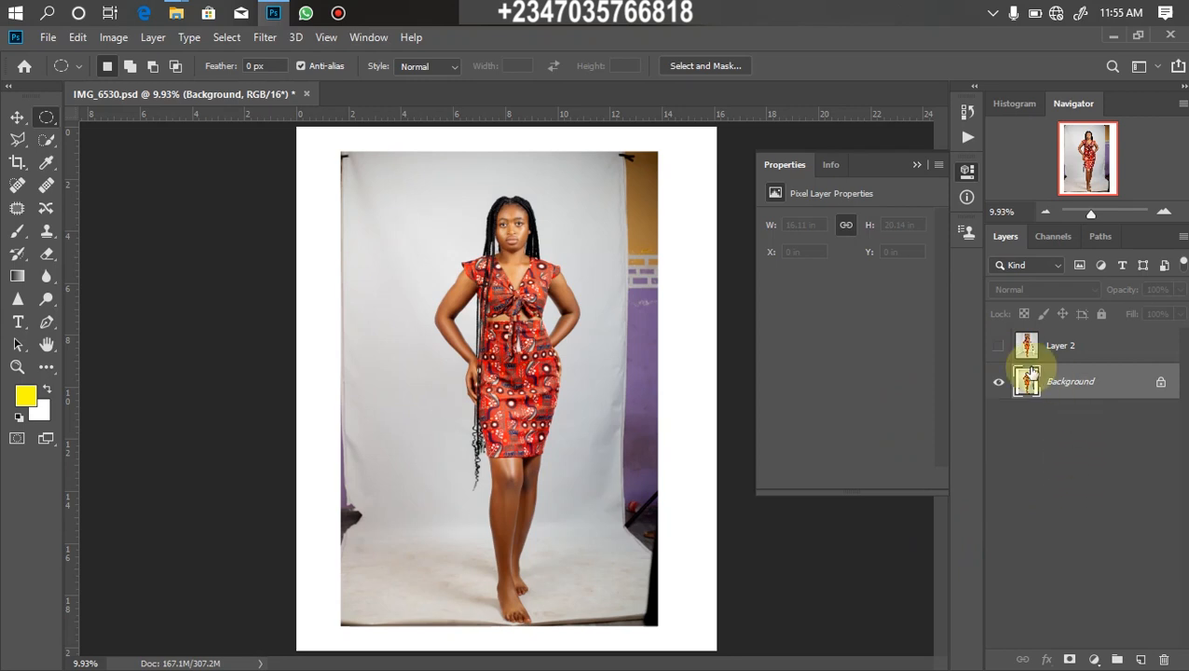
# Compare the finished composite with the original photo by toggling the visibility of Layer 2, leaving it hidden.
pyautogui.click(998, 345)
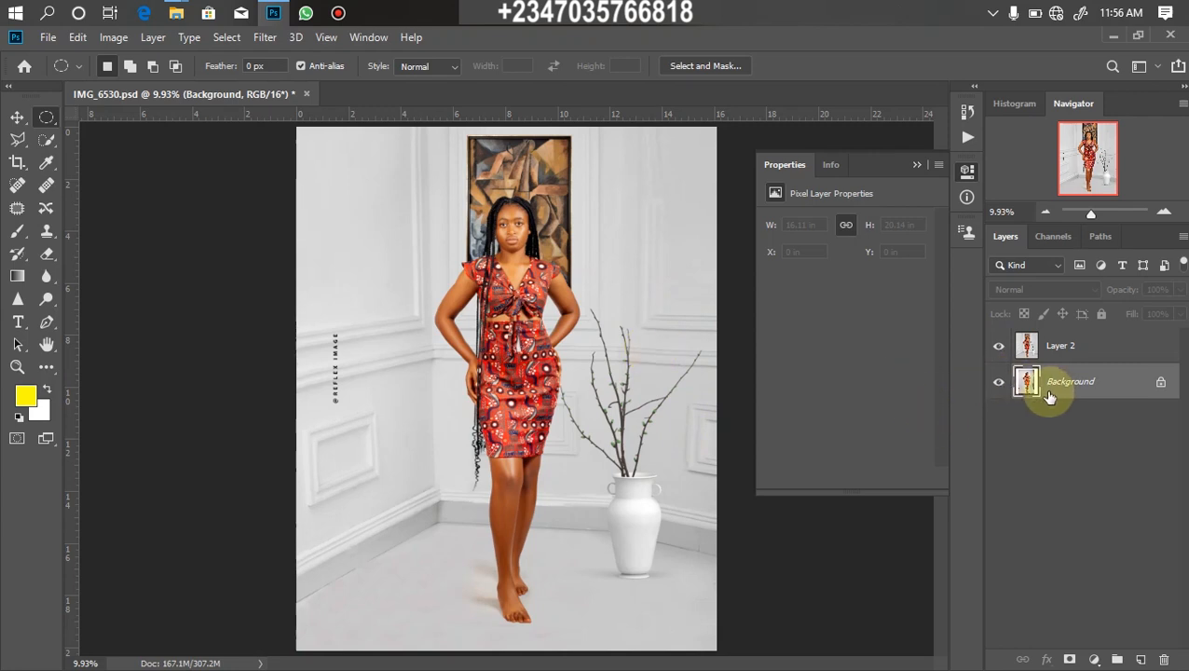
pyautogui.moveTo(1024, 385); pyautogui.dragTo(1021, 349)
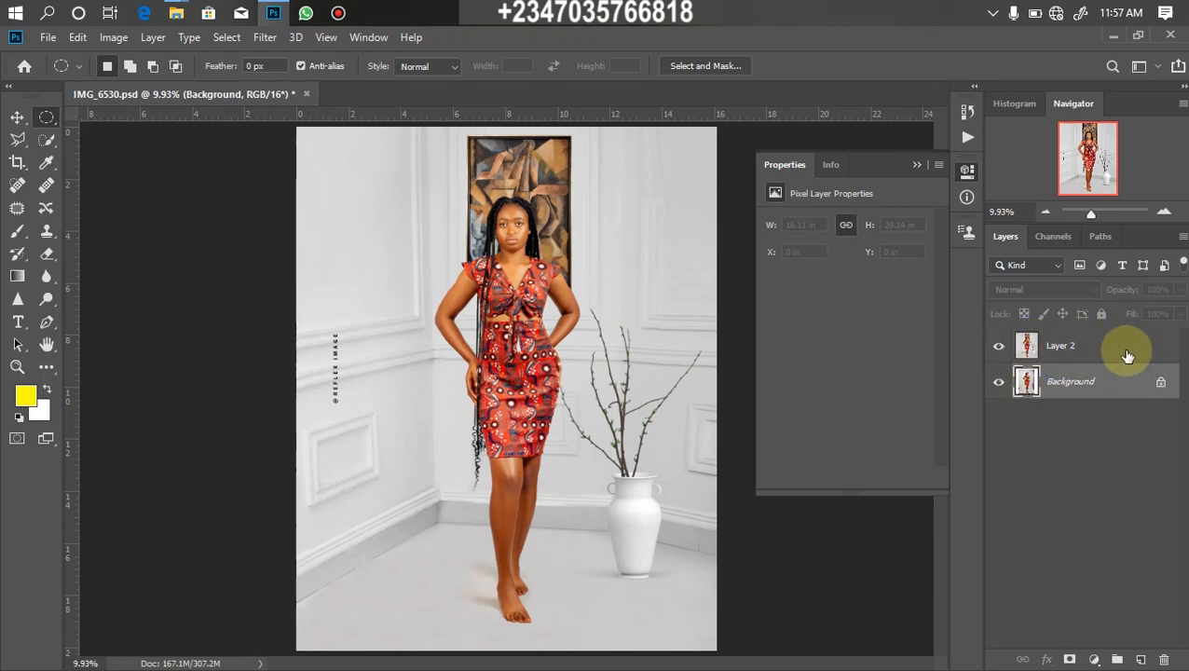
pyautogui.click(998, 346)
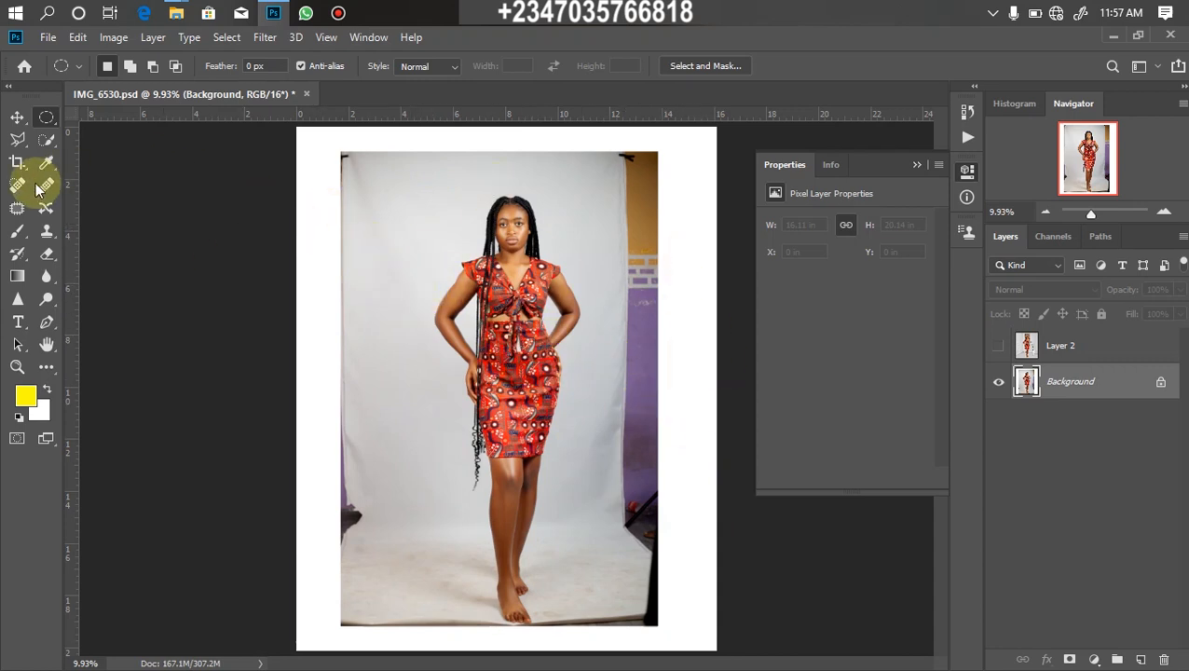
# Try to crop the portrait canvas using the 4:5 (8:10) ratio, keeping the whole photo inside the frame.
pyautogui.click(17, 162)
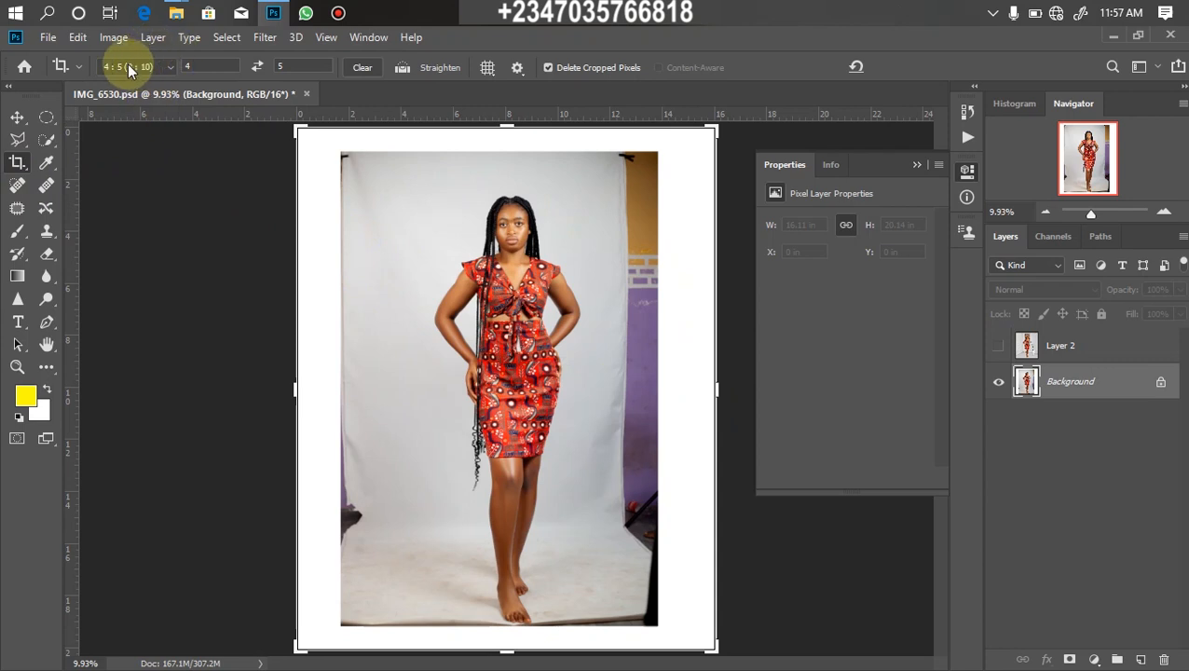
pyautogui.click(289, 389)
pyautogui.moveTo(289, 388); pyautogui.dragTo(286, 390)
pyautogui.moveTo(716, 392)
pyautogui.mouseDown()
pyautogui.moveTo(729, 390)
pyautogui.moveTo(717, 390)
pyautogui.mouseUp()
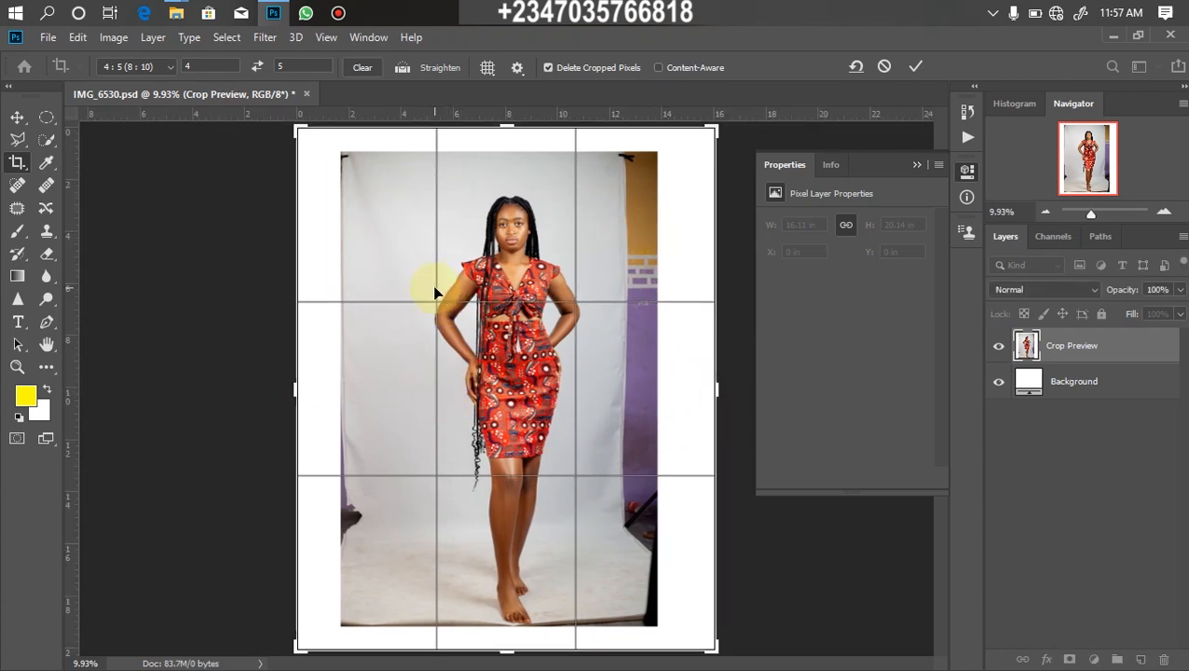
pyautogui.doubleClick(547, 311)
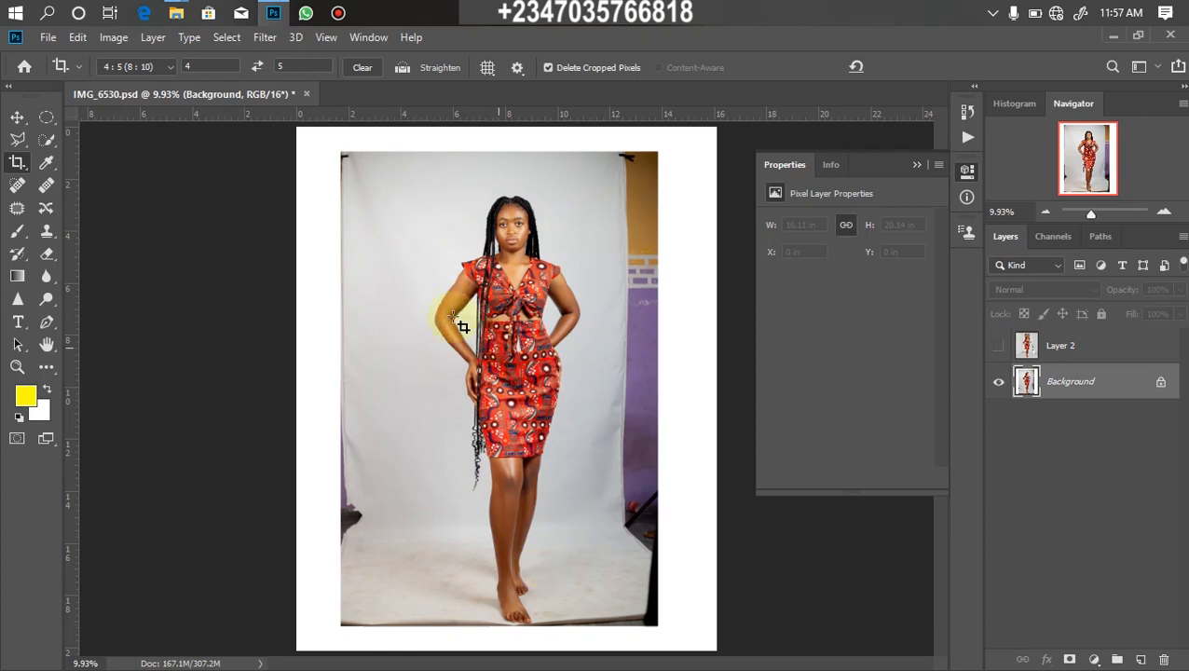
# Load the saved channel of the woman's outline from IMG_6530.psd as a new selection.
pyautogui.click(46, 141)
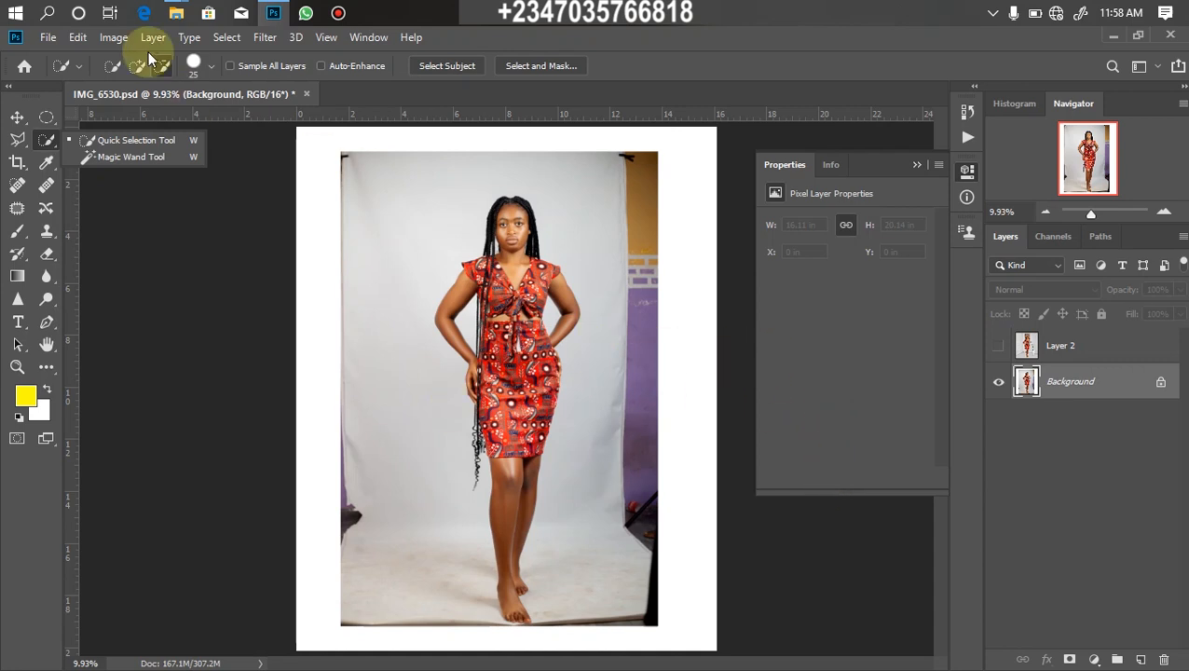
pyautogui.click(226, 39)
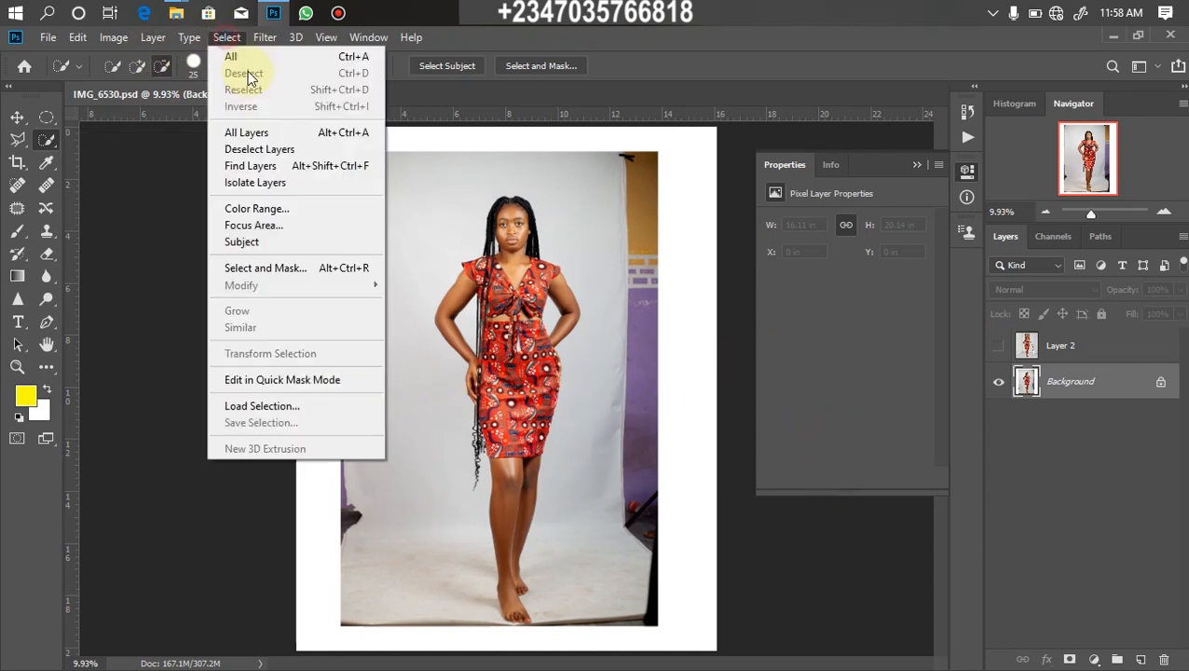
pyautogui.click(260, 406)
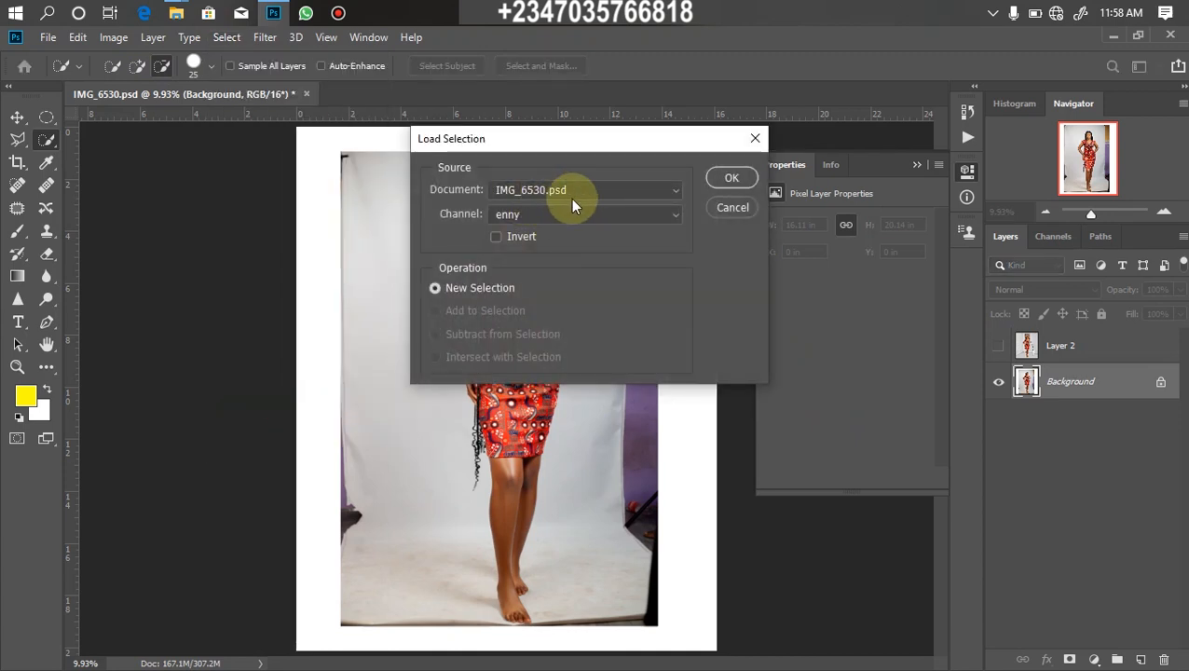
pyautogui.click(731, 177)
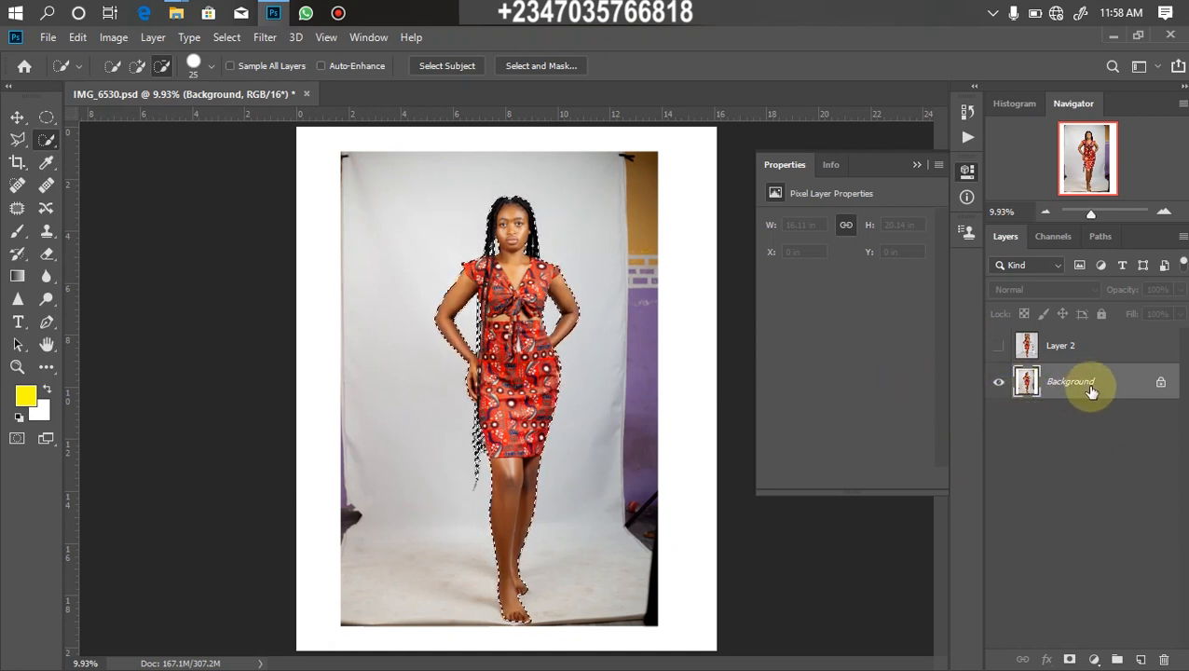
# Duplicate the Background layer, mask the copy with the active selection, and check the cutout with the Background temporarily hidden.
pyautogui.moveTo(1090, 389); pyautogui.dragTo(1151, 663)
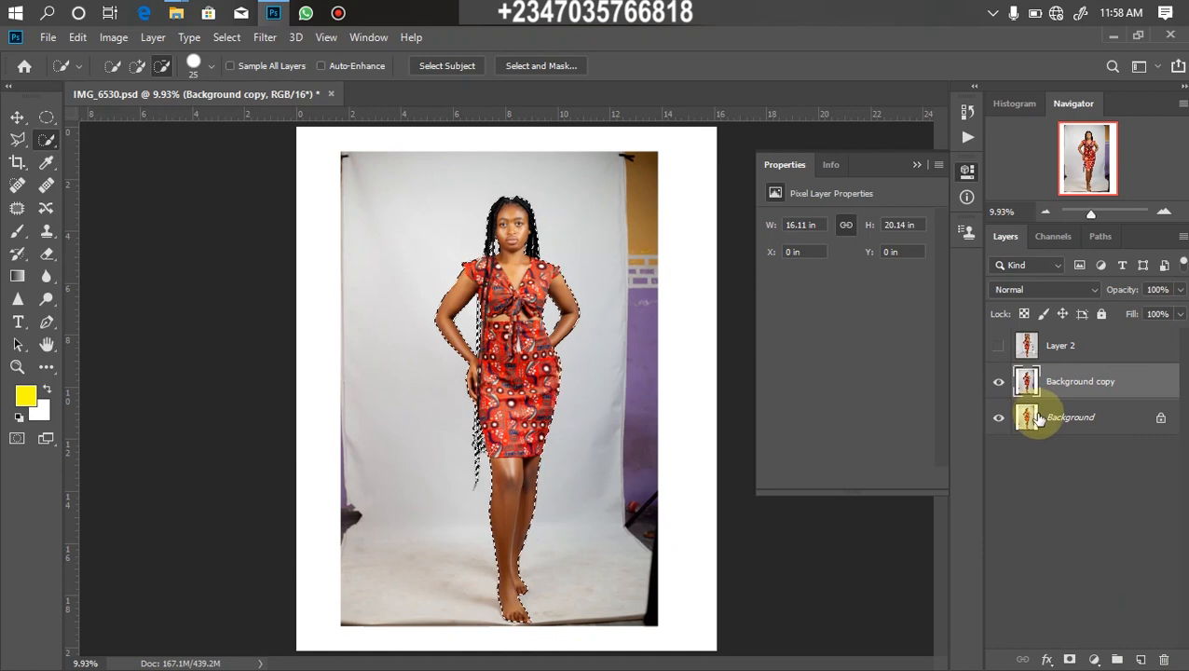
pyautogui.click(1068, 660)
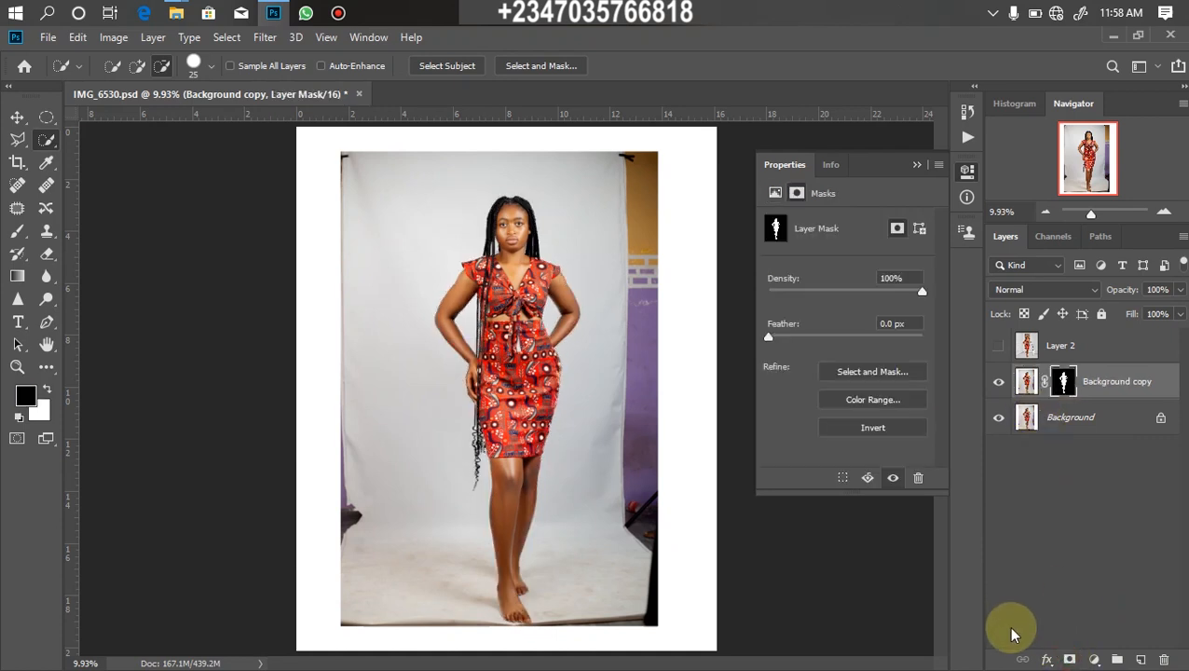
pyautogui.click(998, 418)
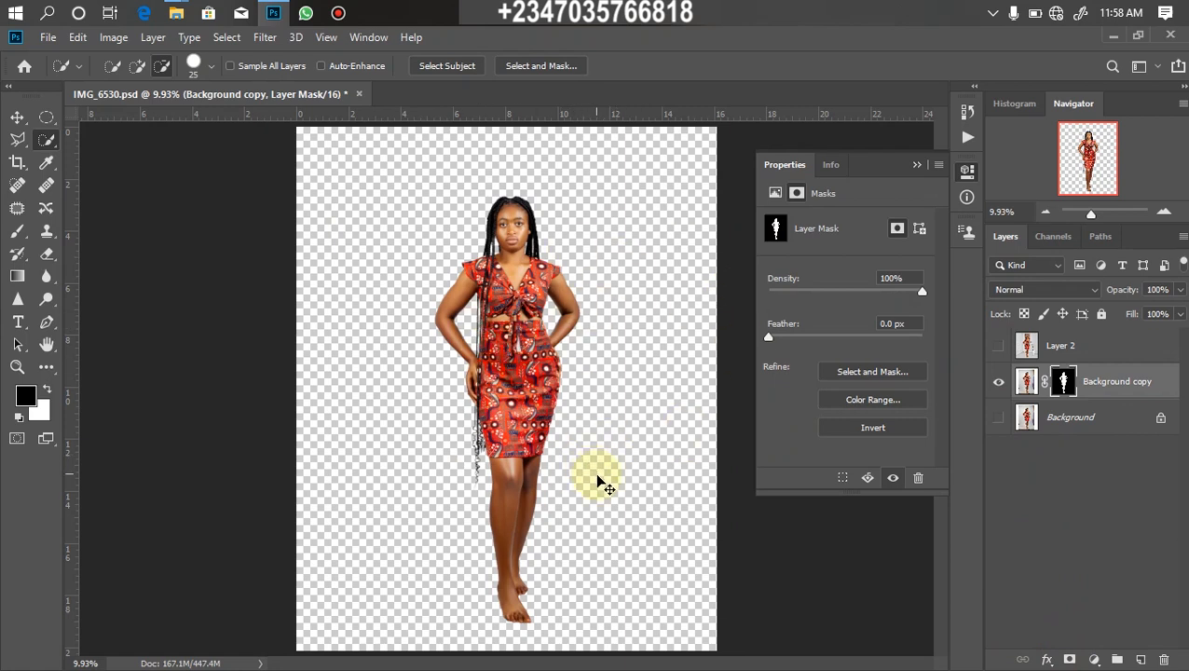
pyautogui.hotkey('ctrl', '-')
pyautogui.hotkey('ctrl', '-')
pyautogui.click(998, 419)
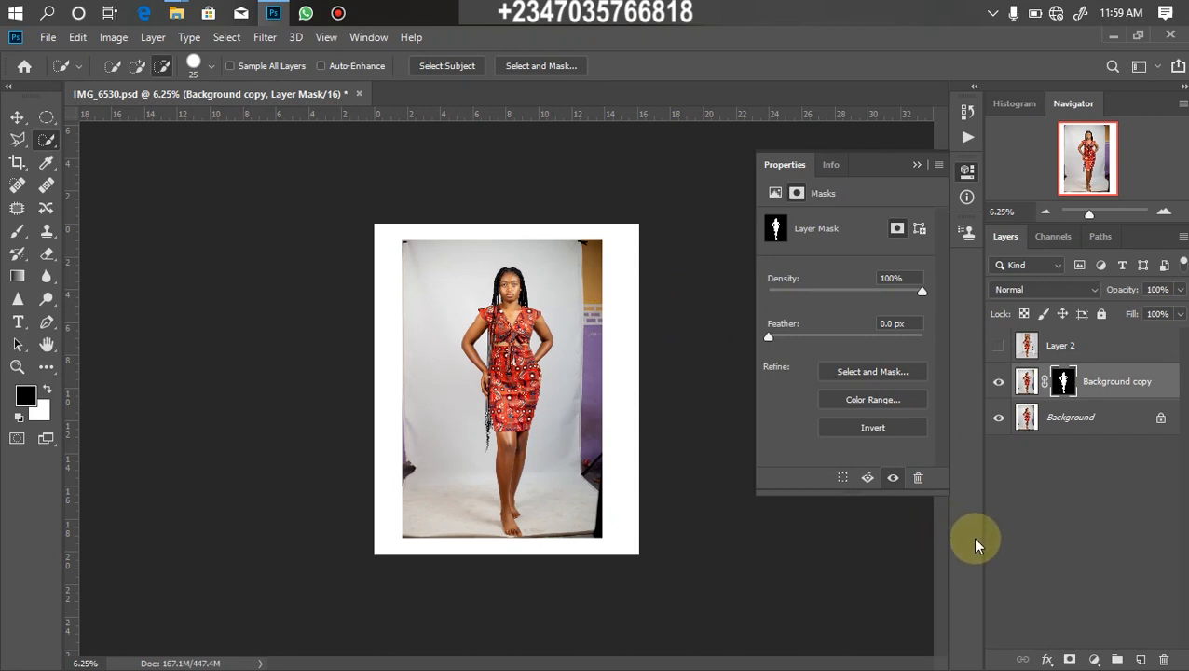
# Switch to File Explorer and open the artistic overlay folder inside reflex files in Pictures.
pyautogui.press('super+e')
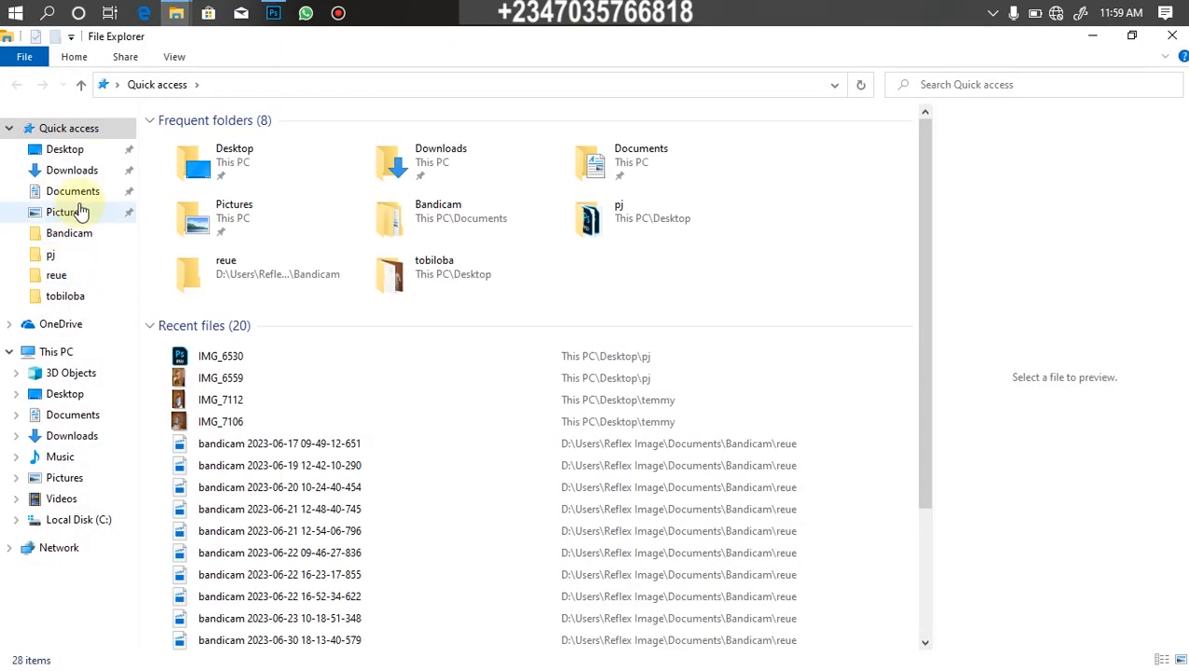
pyautogui.click(77, 216)
pyautogui.doubleClick(314, 213)
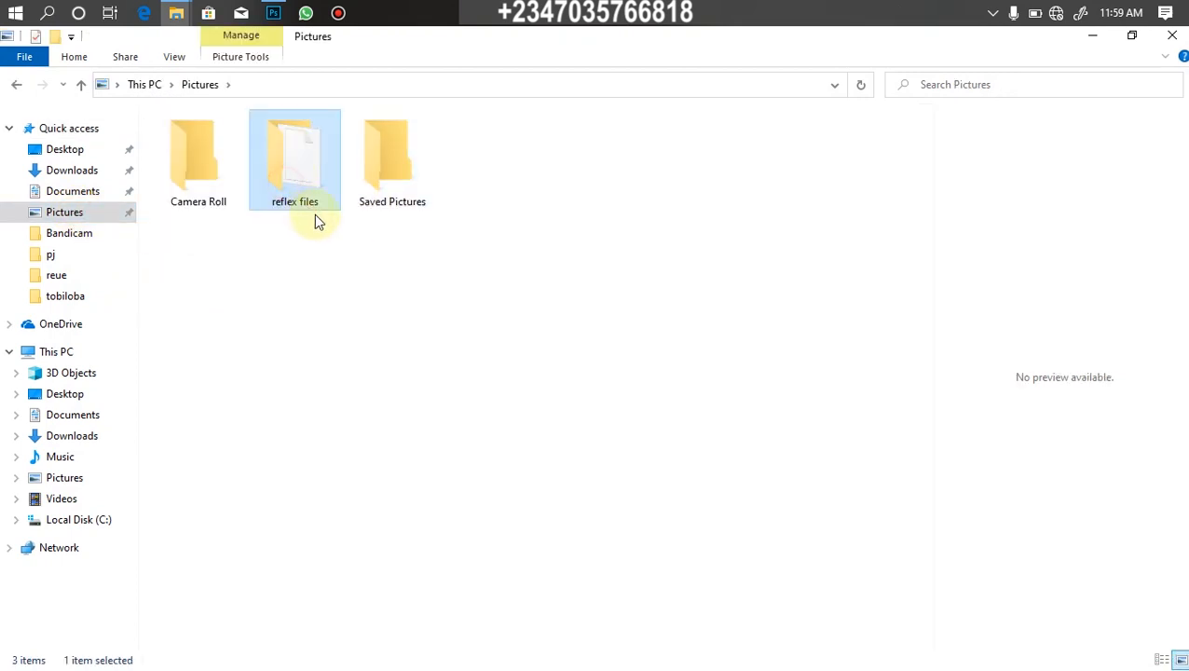
pyautogui.click(382, 211)
pyautogui.doubleClick(489, 163)
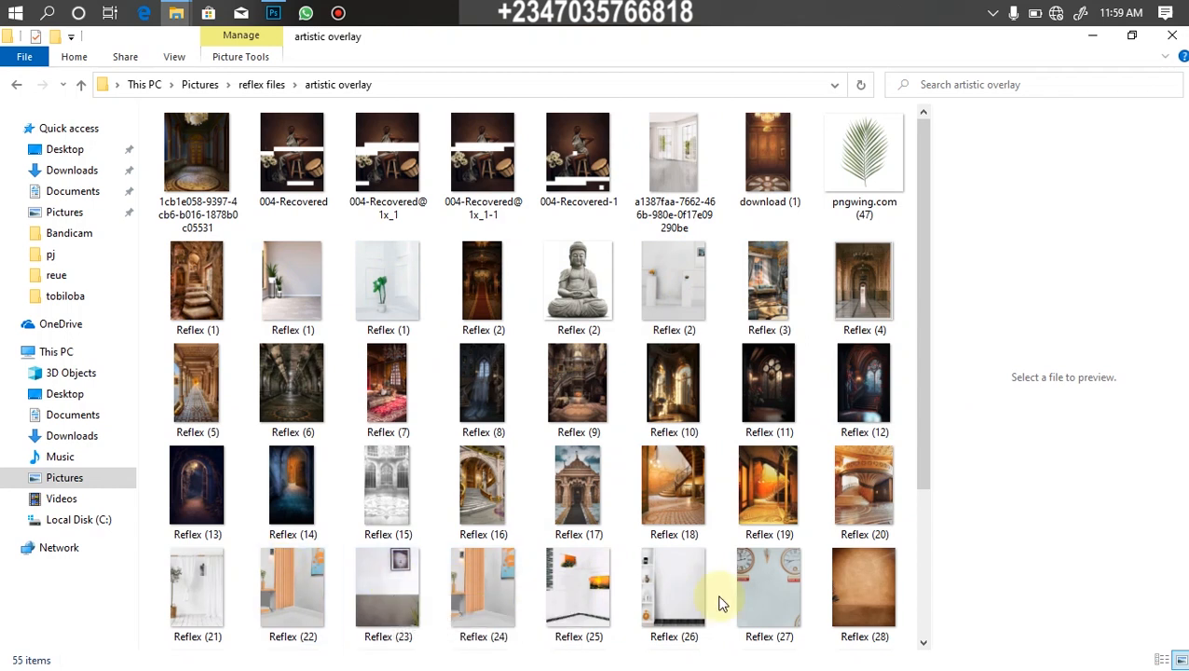
# Place the white wall image Reflex (38) into the portrait document and move its layer beneath Background copy.
pyautogui.moveTo(923, 436); pyautogui.dragTo(919, 571)
pyautogui.click(283, 569)
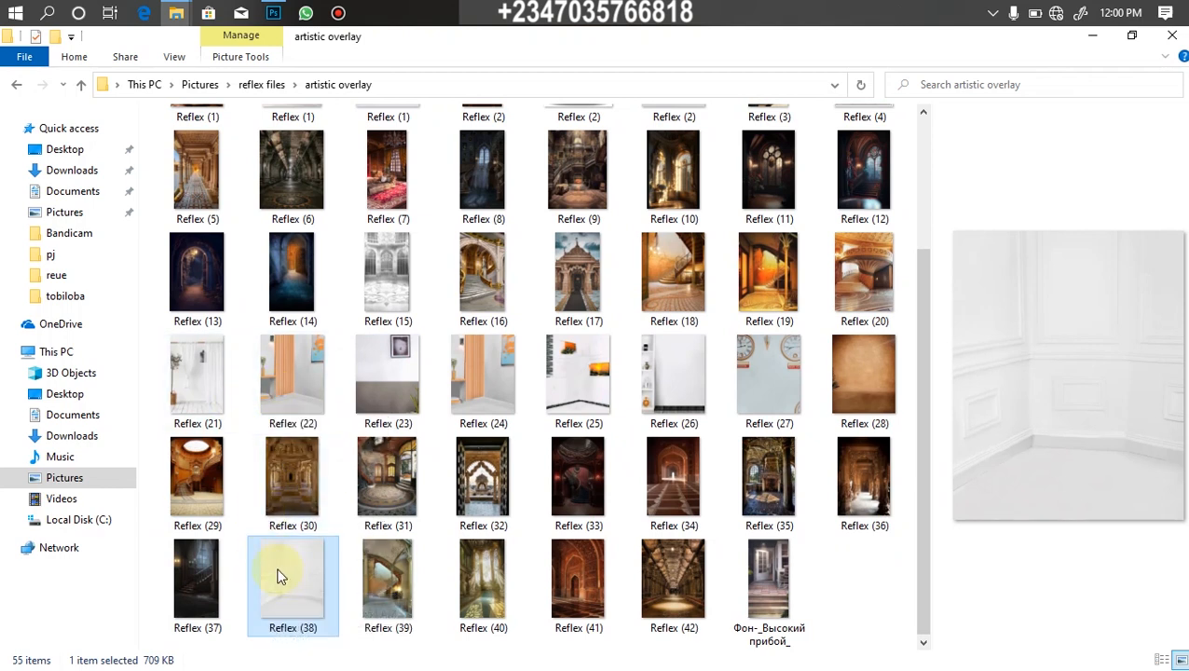
pyautogui.moveTo(281, 28); pyautogui.dragTo(528, 443)
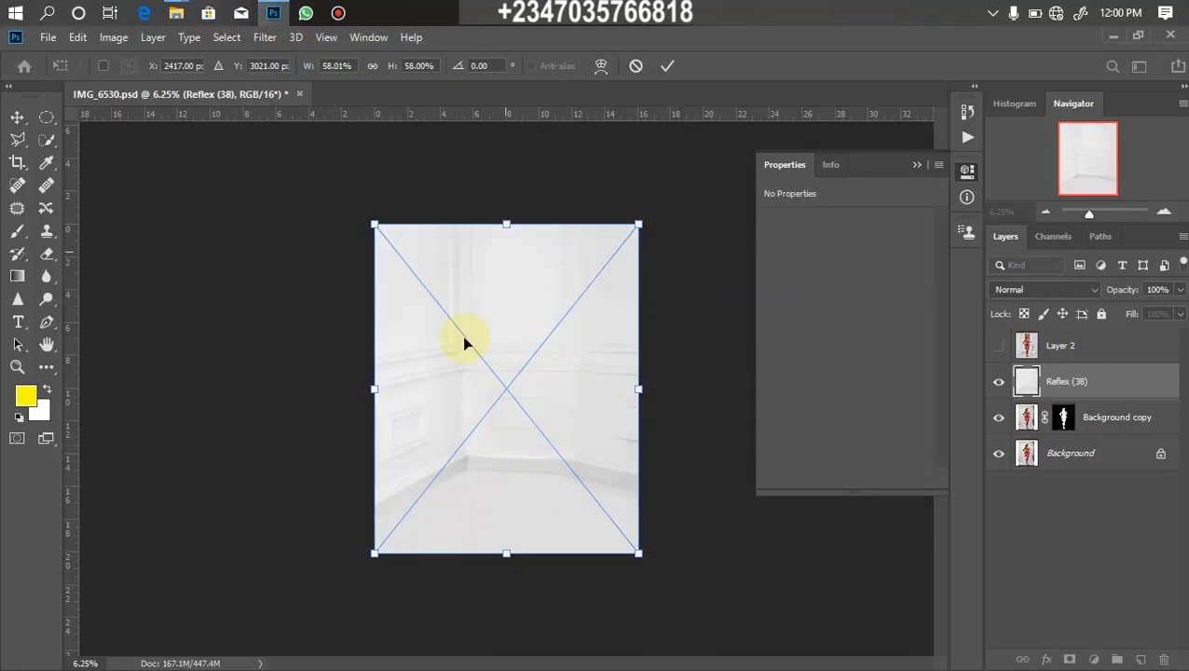
pyautogui.press('w')
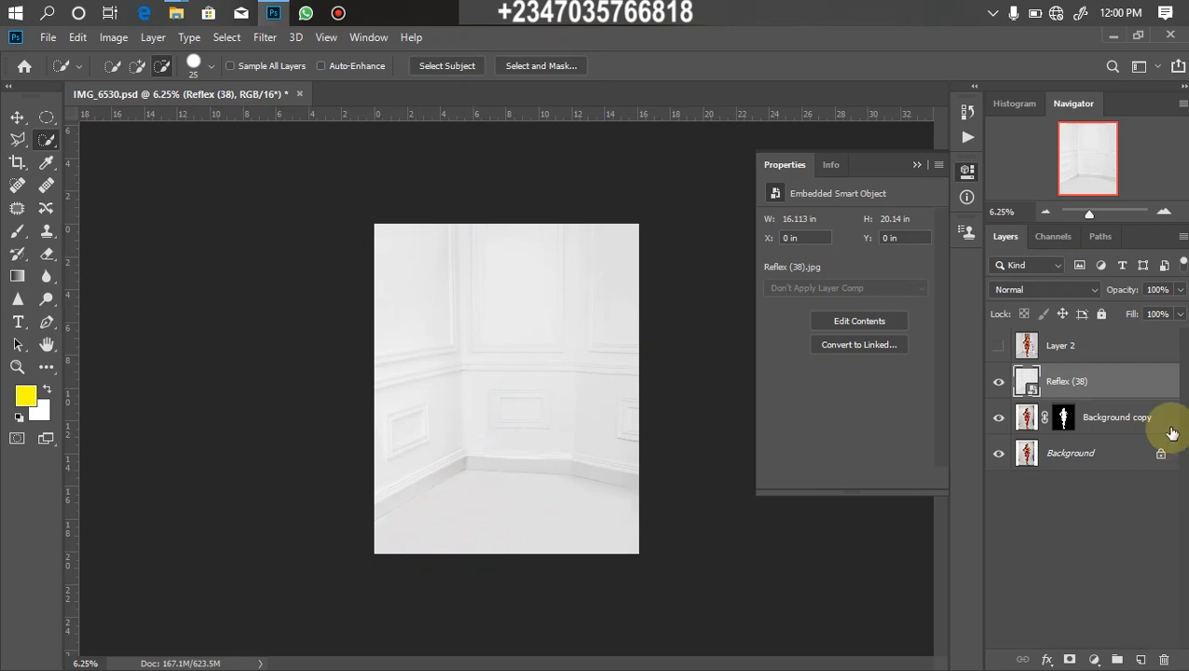
pyautogui.moveTo(1086, 382); pyautogui.dragTo(1102, 431)
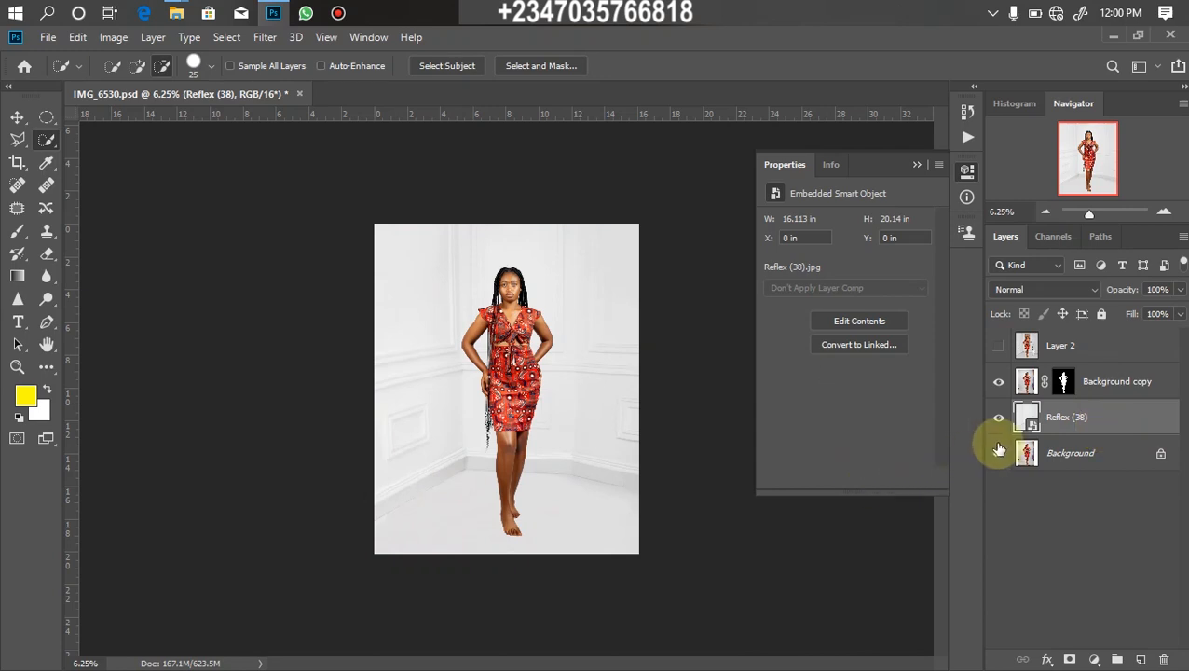
# Darken the Reflex (38) layer with a Curves point at input 155 and output 106, and compare before and after.
pyautogui.hotkey('ctrl', 'm')
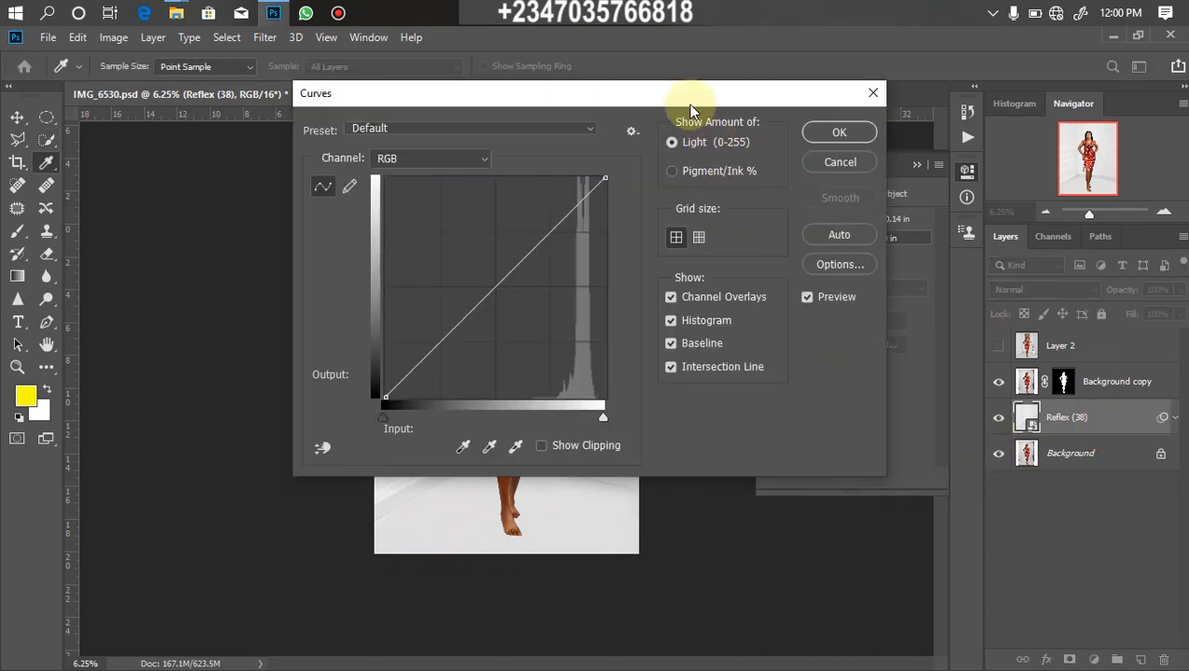
pyautogui.moveTo(609, 104); pyautogui.dragTo(921, 149)
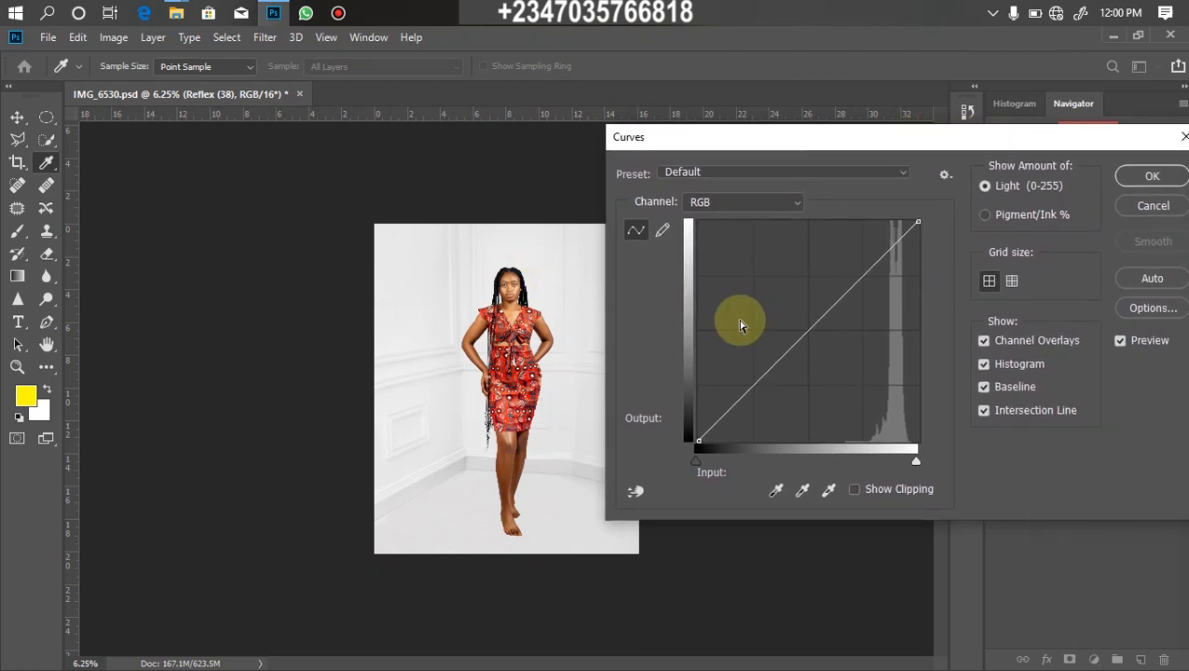
pyautogui.moveTo(812, 328); pyautogui.dragTo(832, 349)
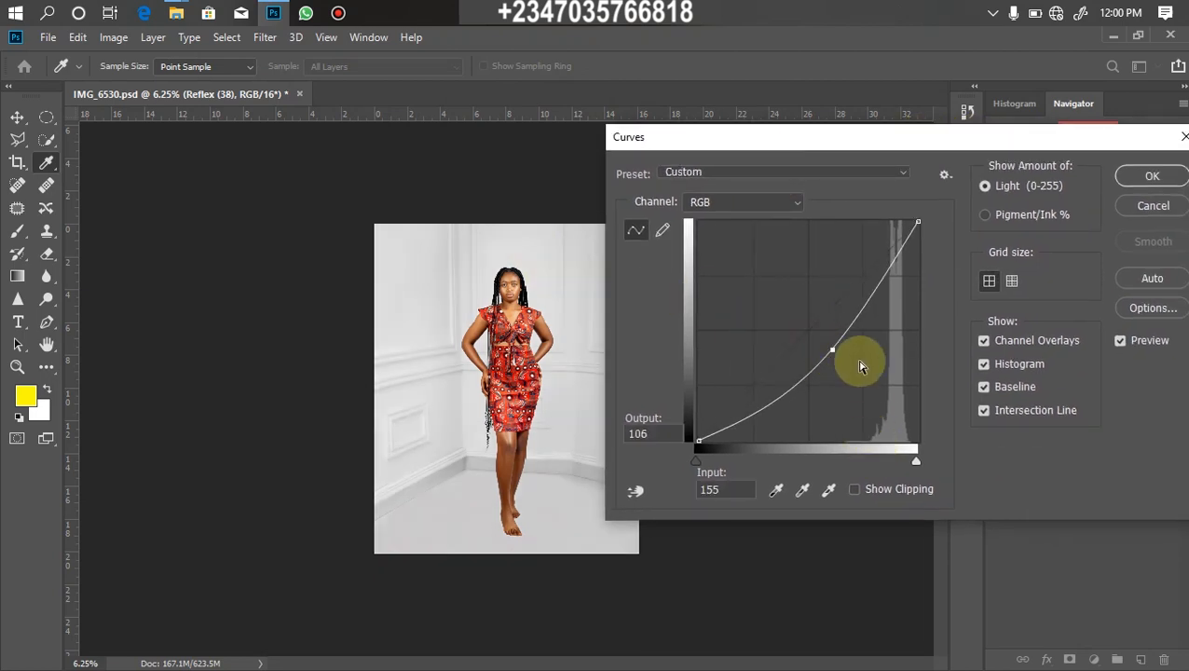
pyautogui.press('Return')
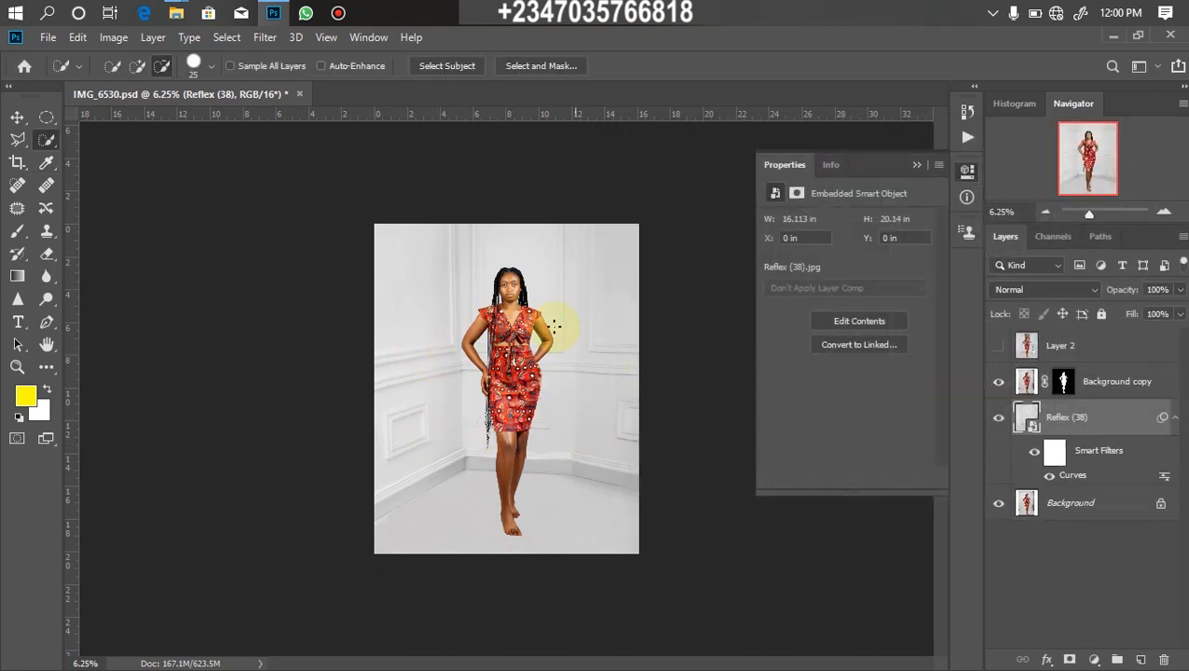
pyautogui.click(1032, 453)
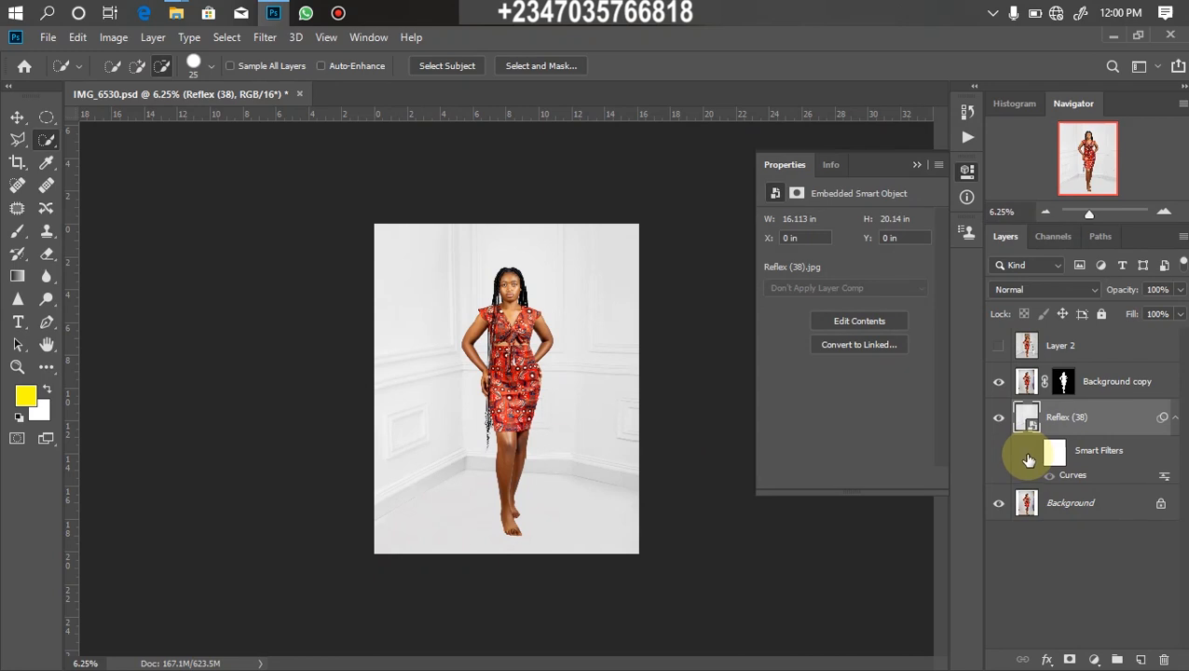
pyautogui.click(1032, 450)
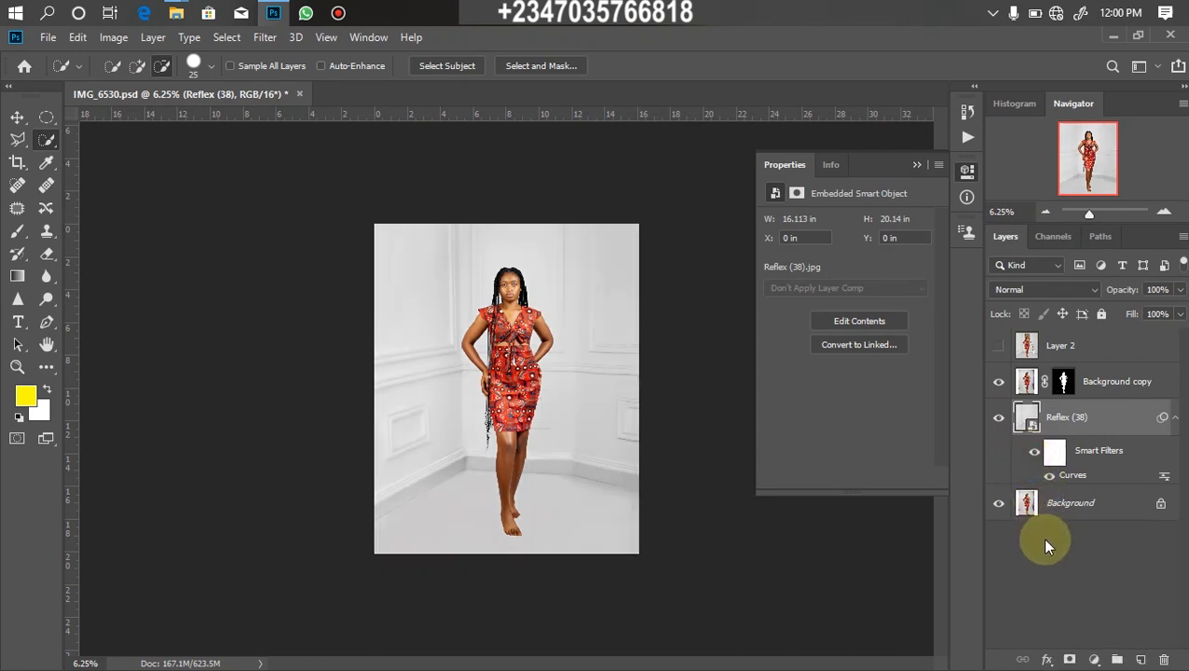
# Duplicate the original Background layer and hide the Reflex (38) layer.
pyautogui.click(1102, 519)
pyautogui.hotkey('ctrl', 'j')
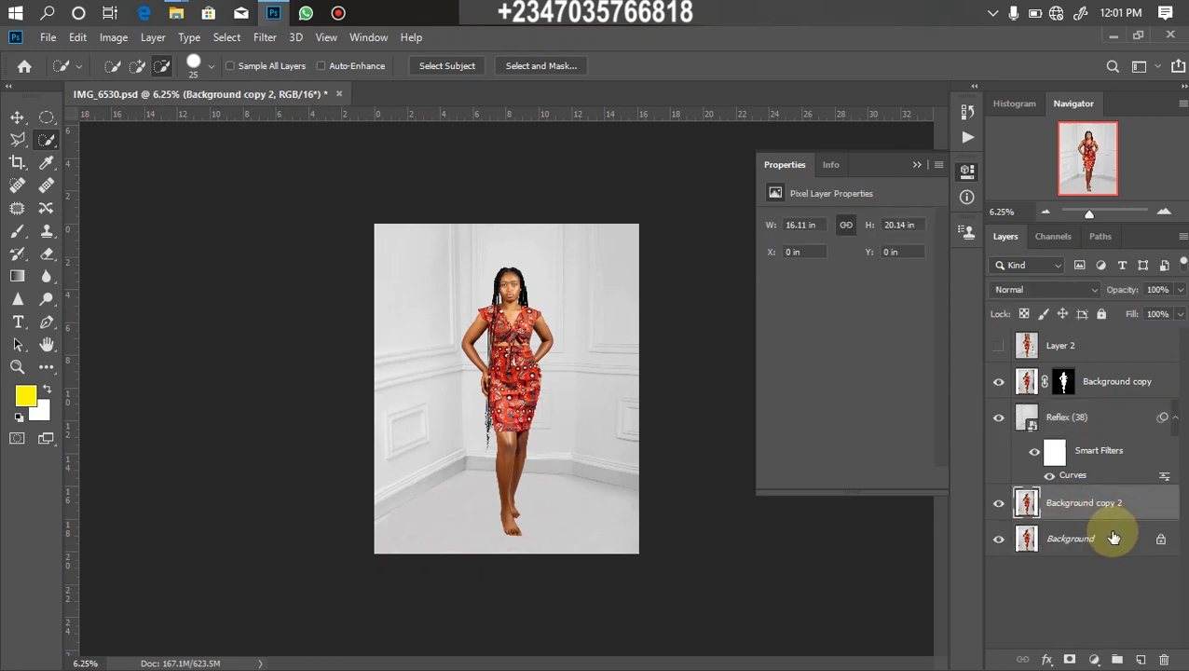
pyautogui.click(998, 418)
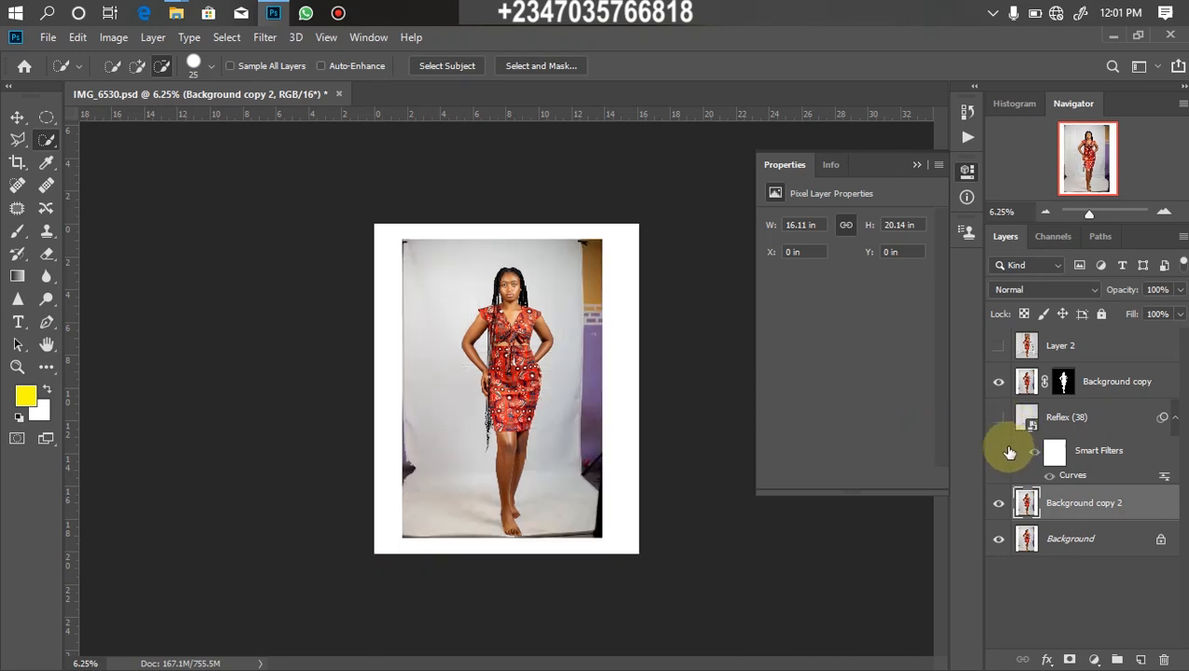
# Select the feet and their floor shadow with the freehand Lasso at 30 px feather, and copy the area to a new layer.
pyautogui.rightClick(18, 147)
pyautogui.click(73, 144)
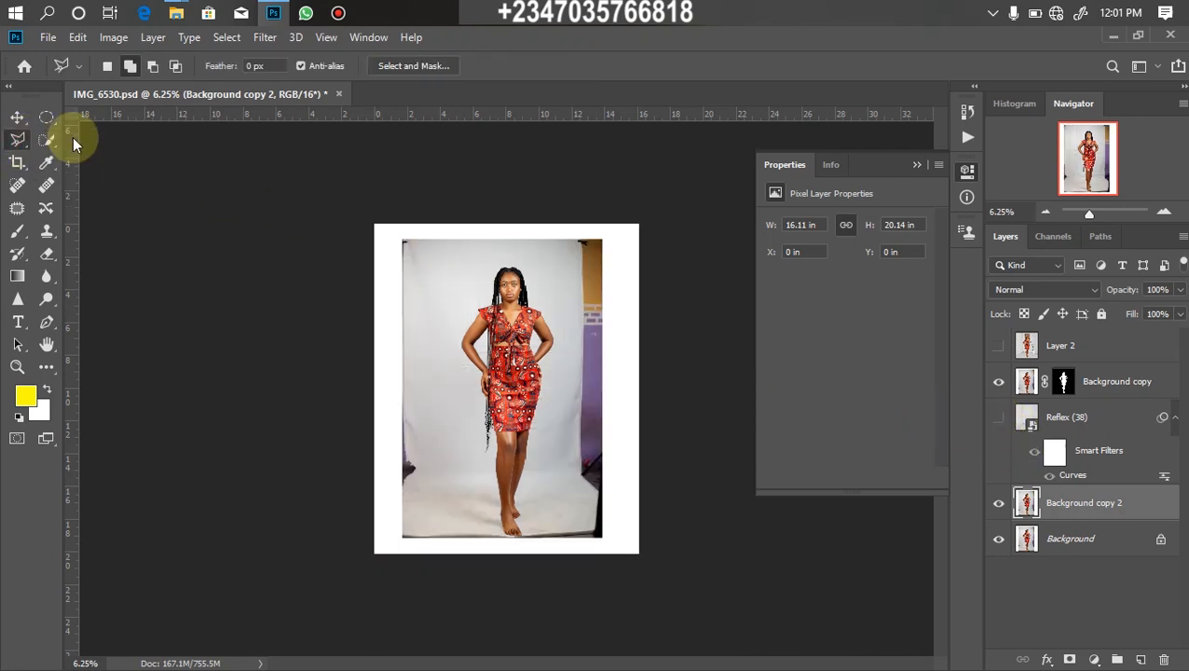
pyautogui.doubleClick(251, 66)
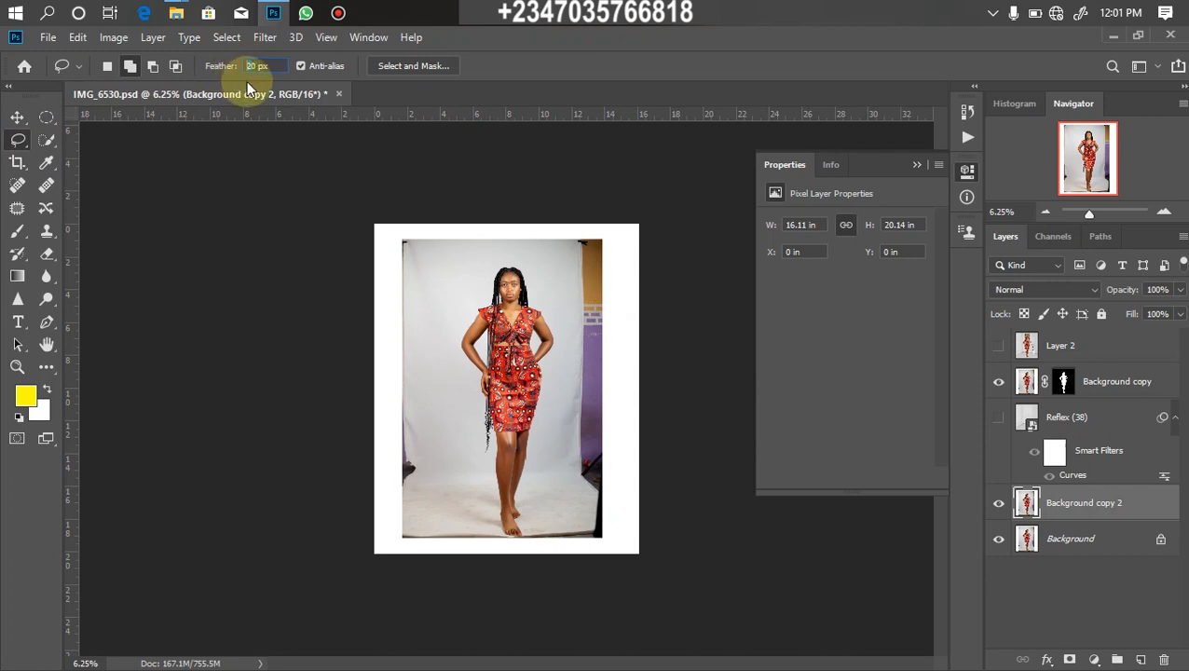
pyautogui.write('30')
pyautogui.press('Return')
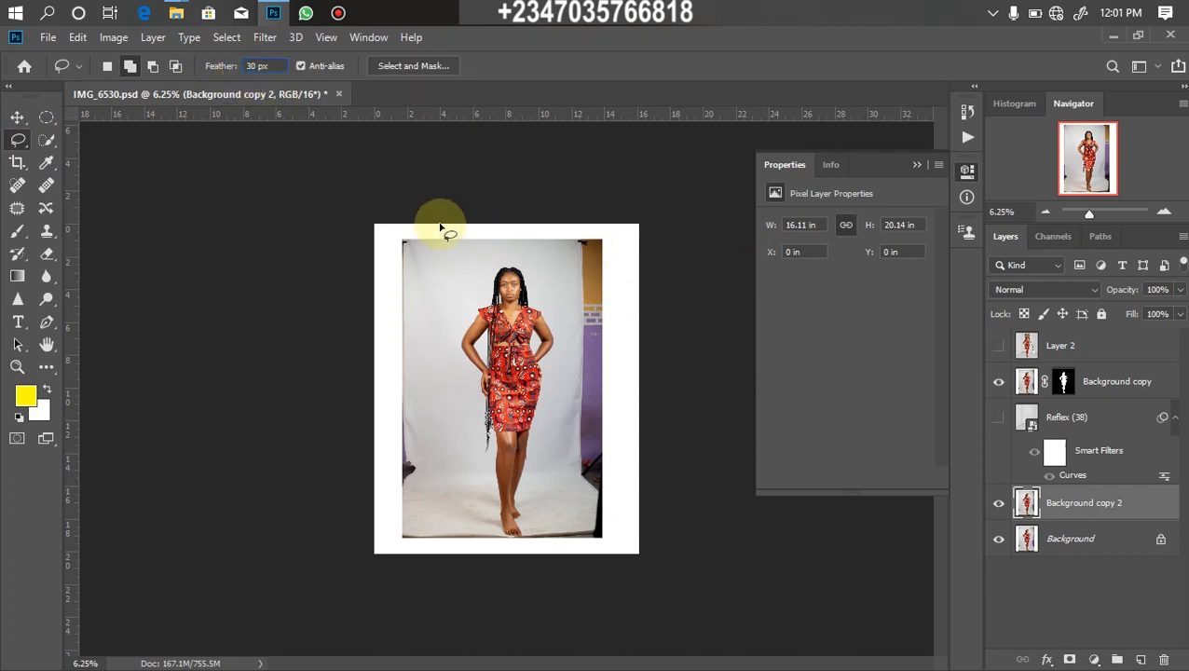
pyautogui.scroll(2, 483, 533)
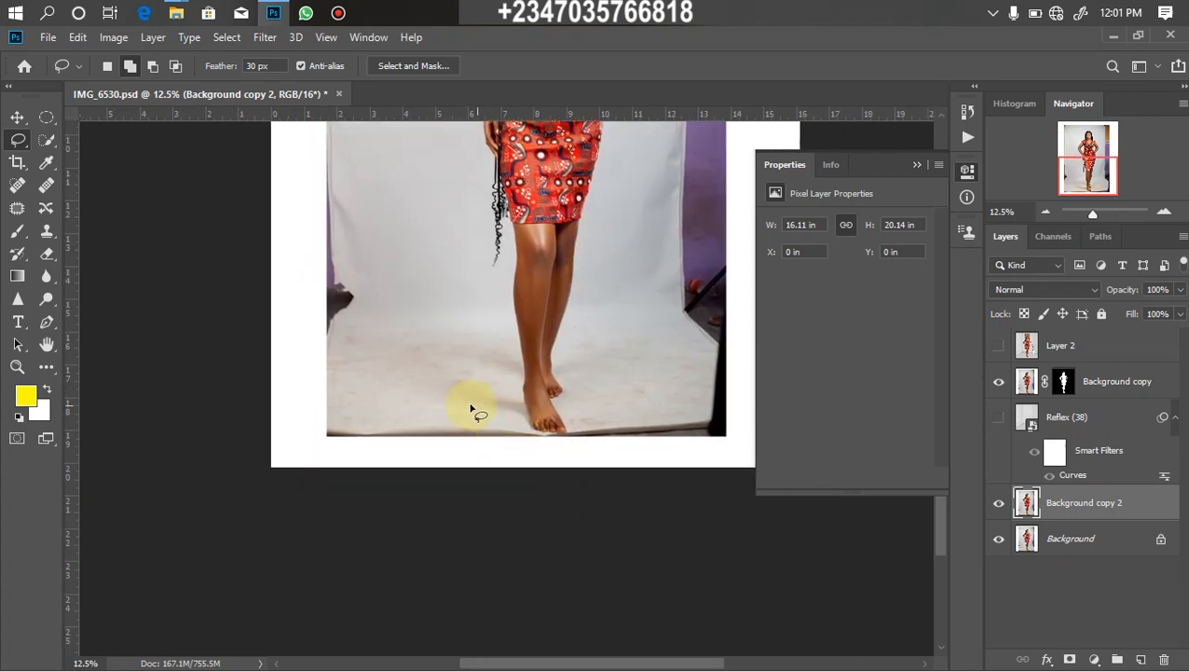
pyautogui.moveTo(469, 406)
pyautogui.mouseDown()
pyautogui.moveTo(557, 431)
pyautogui.moveTo(556, 390)
pyautogui.moveTo(535, 347)
pyautogui.moveTo(497, 345)
pyautogui.moveTo(495, 372)
pyautogui.moveTo(513, 379)
pyautogui.moveTo(472, 393)
pyautogui.moveTo(508, 414)
pyautogui.mouseUp()
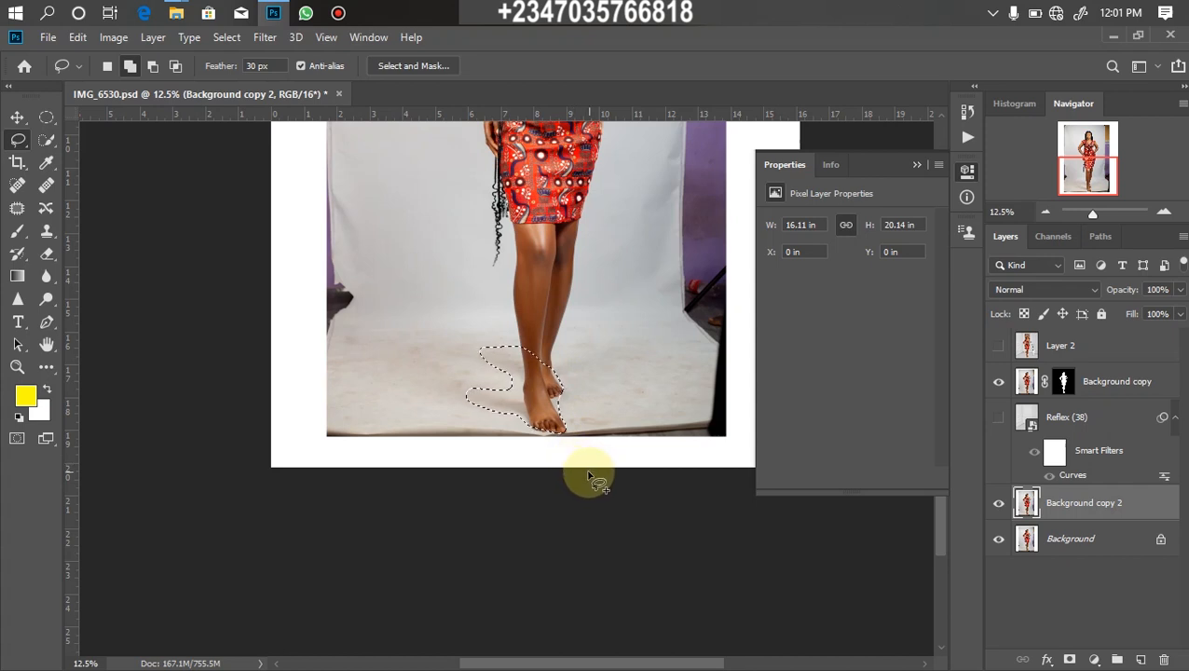
pyautogui.hotkey('ctrl', 'j')
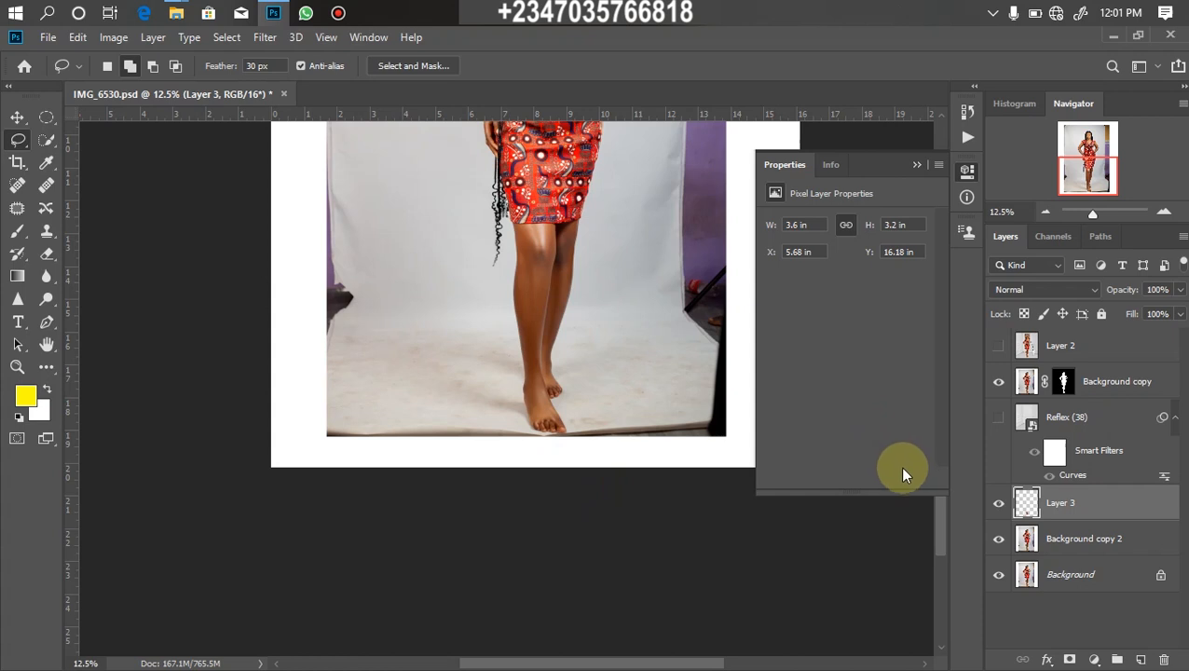
# Show the Reflex (38) room layer again and move Layer 3 with the feet shadow directly above it.
pyautogui.click(999, 417)
pyautogui.moveTo(1085, 504); pyautogui.dragTo(1062, 415)
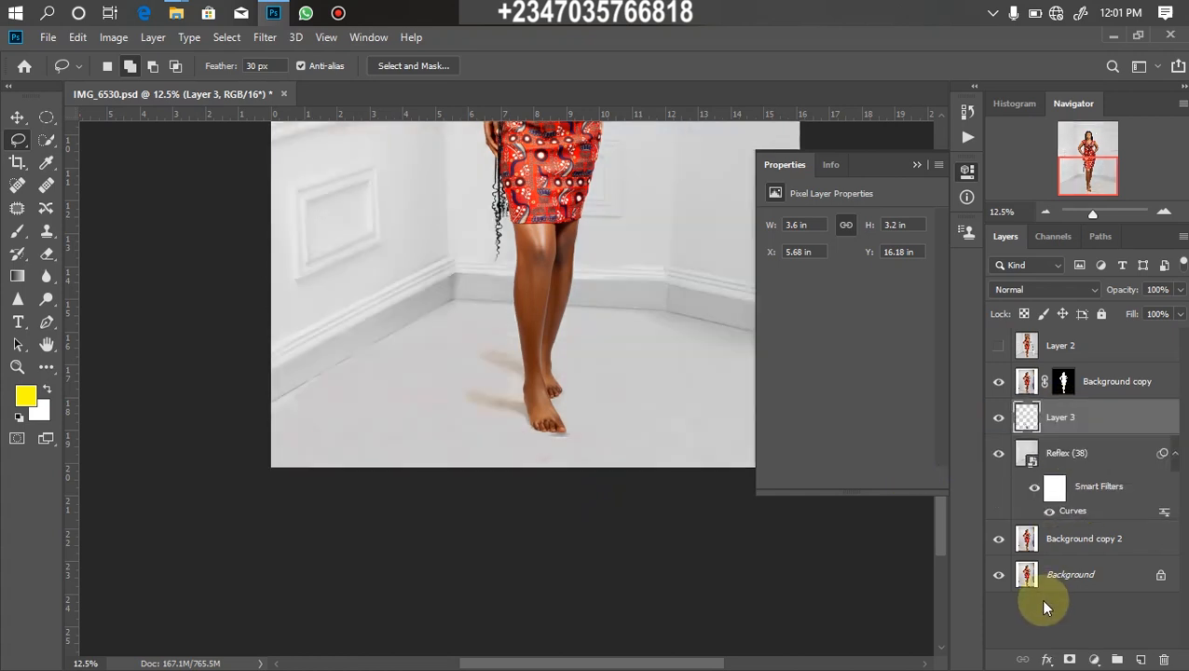
pyautogui.hotkey('ctrl', '-')
pyautogui.hotkey('ctrl', '-')
pyautogui.hotkey('ctrl', '+')
pyautogui.hotkey('ctrl', '+')
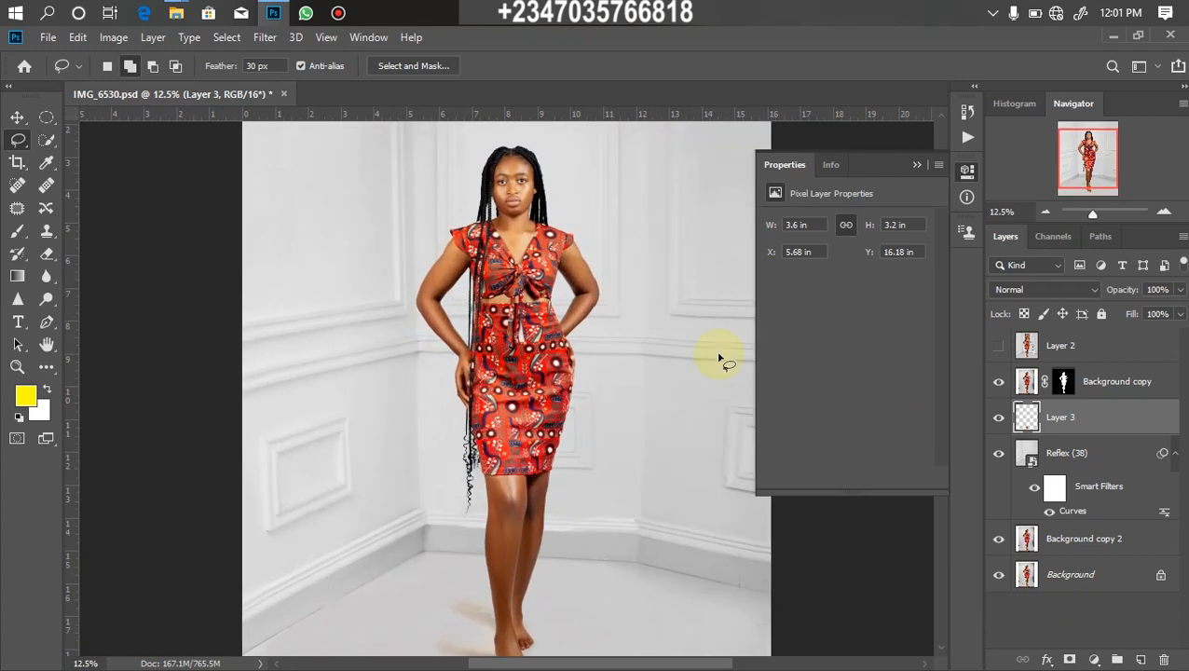
# Add a layer mask to Layer 3 and brush black over the area just below the front foot's toes.
pyautogui.moveTo(602, 579); pyautogui.dragTo(647, 413)
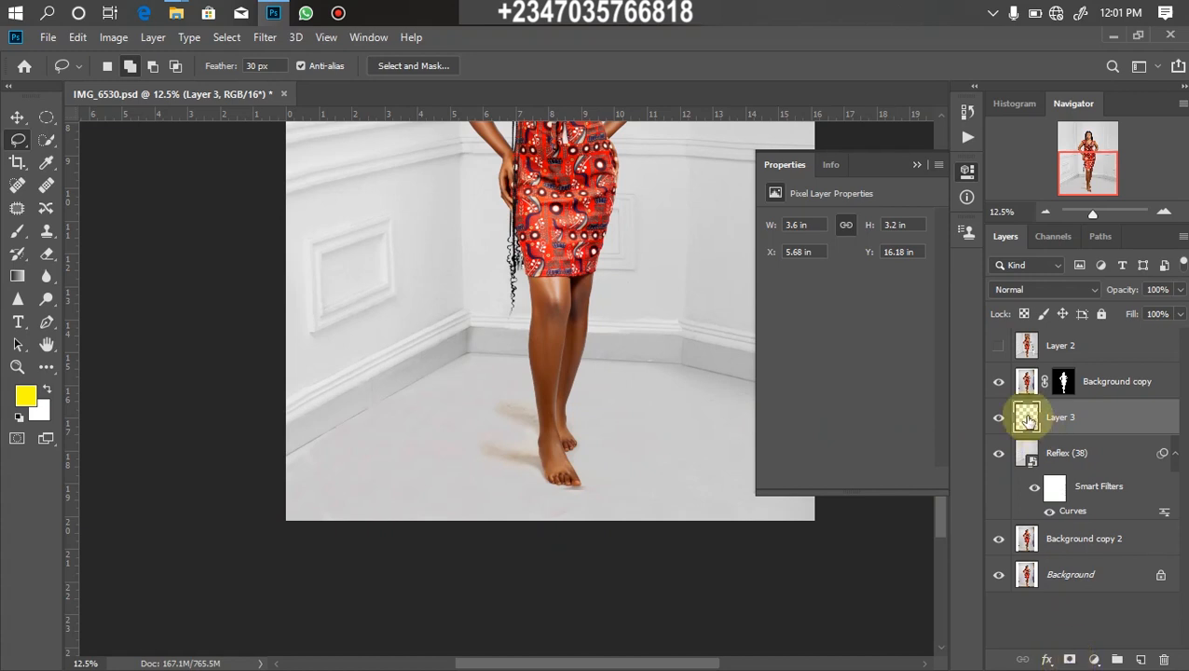
pyautogui.click(1069, 660)
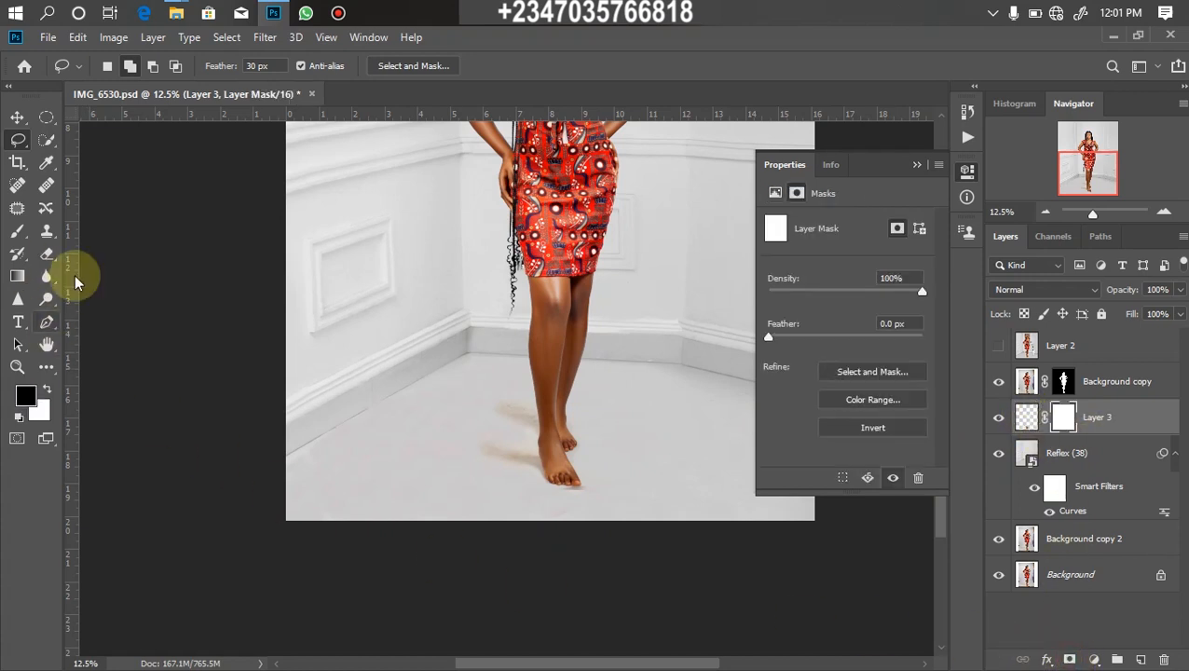
pyautogui.click(22, 239)
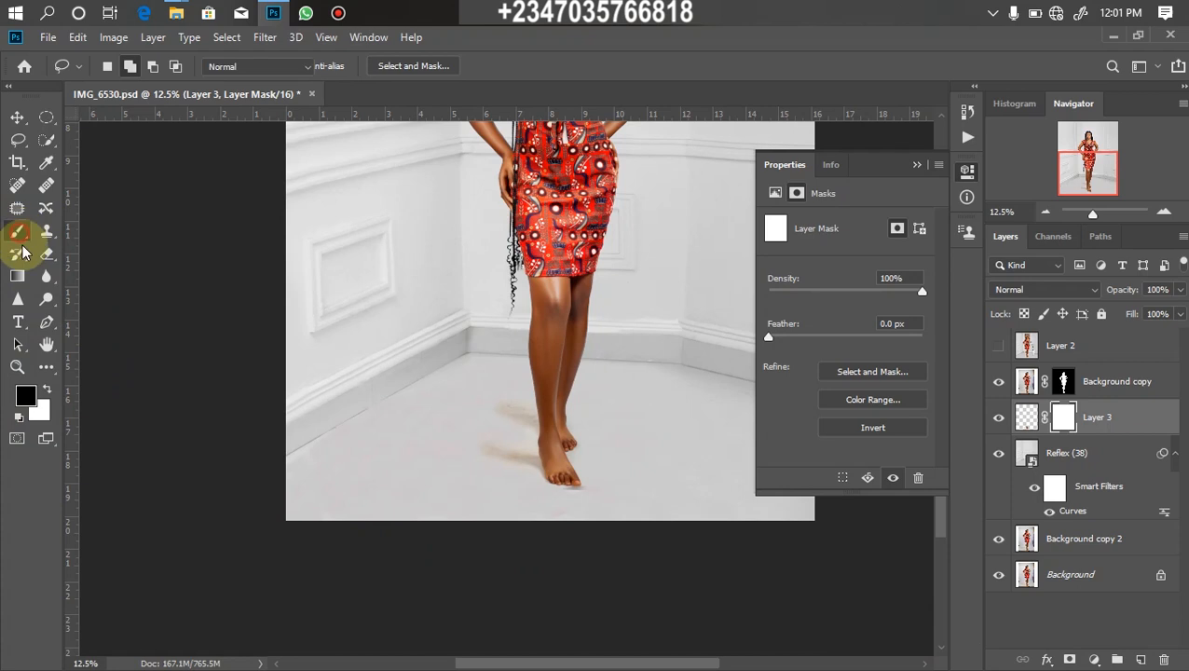
pyautogui.click(94, 239)
pyautogui.press('[')
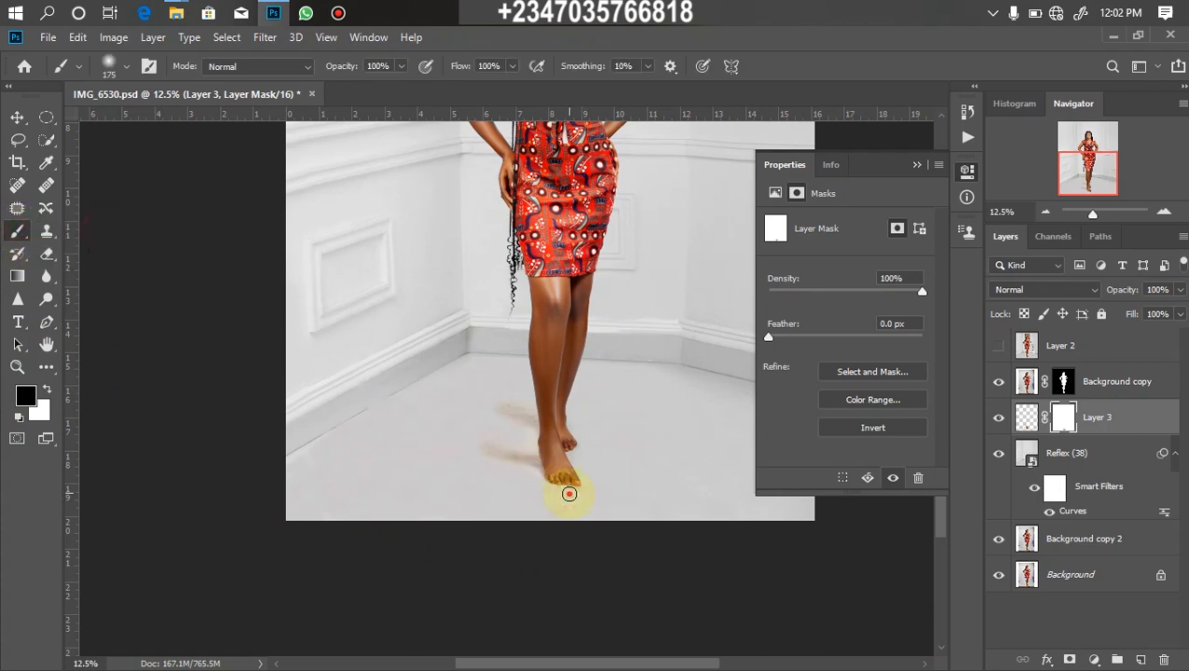
# Soften the edges of the shadow patch around the feet on Layer 3's mask with a 300 px brush at 24% opacity.
pyautogui.press(']')
pyautogui.press(']')
pyautogui.press(']')
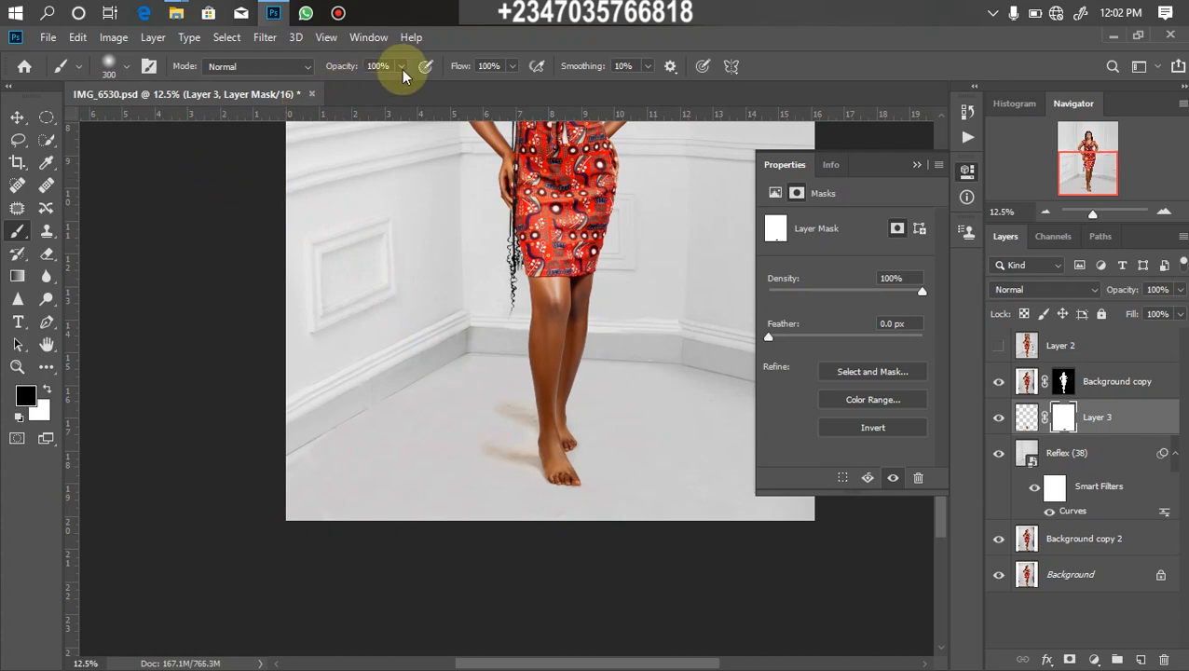
pyautogui.moveTo(396, 66)
pyautogui.mouseDown()
pyautogui.moveTo(345, 93)
pyautogui.moveTo(345, 106)
pyautogui.mouseUp()
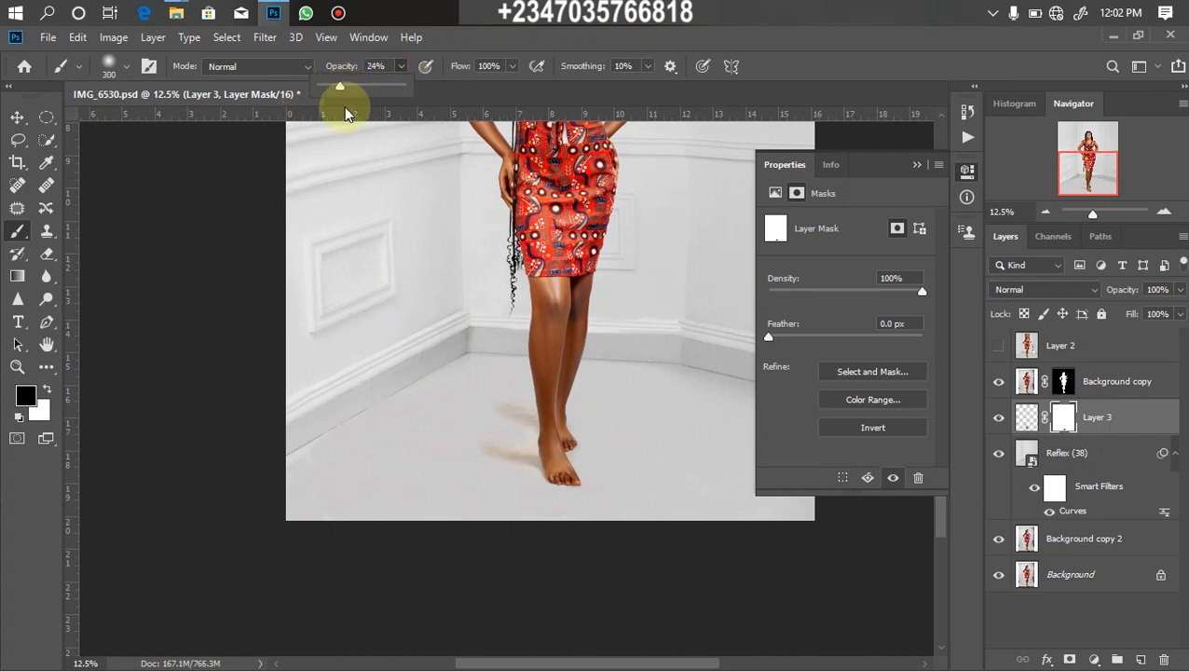
pyautogui.moveTo(464, 384)
pyautogui.mouseDown()
pyautogui.moveTo(544, 410)
pyautogui.moveTo(470, 440)
pyautogui.mouseUp()
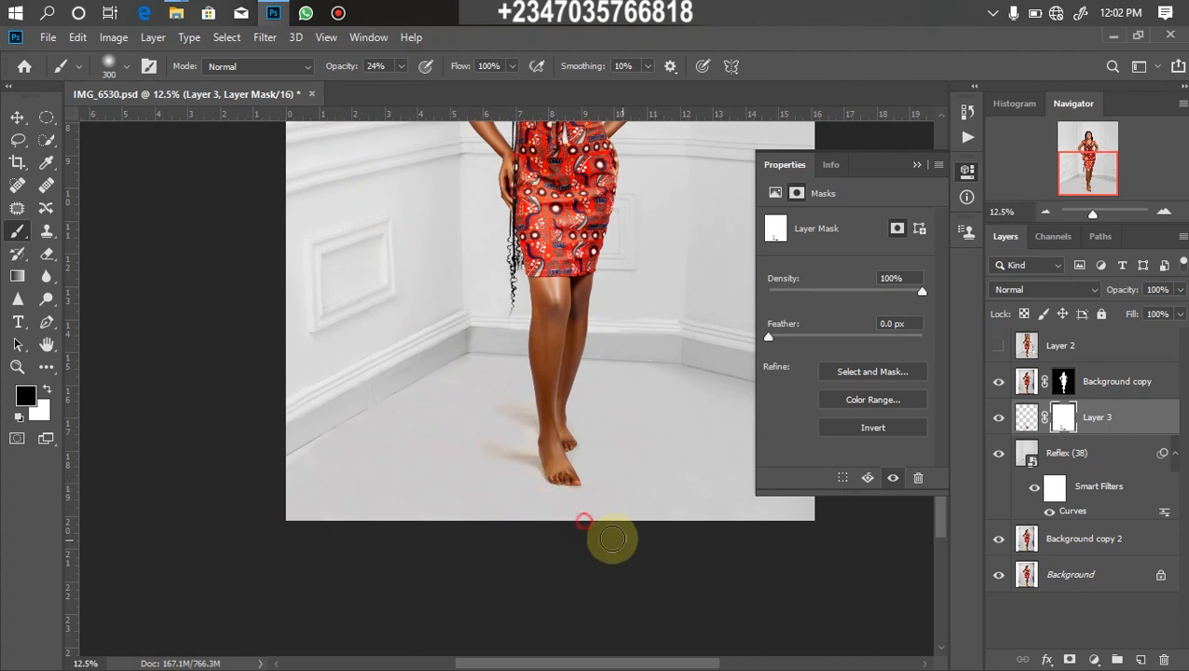
pyautogui.scroll(-2, 486, 511)
pyautogui.scroll(1, 486, 556)
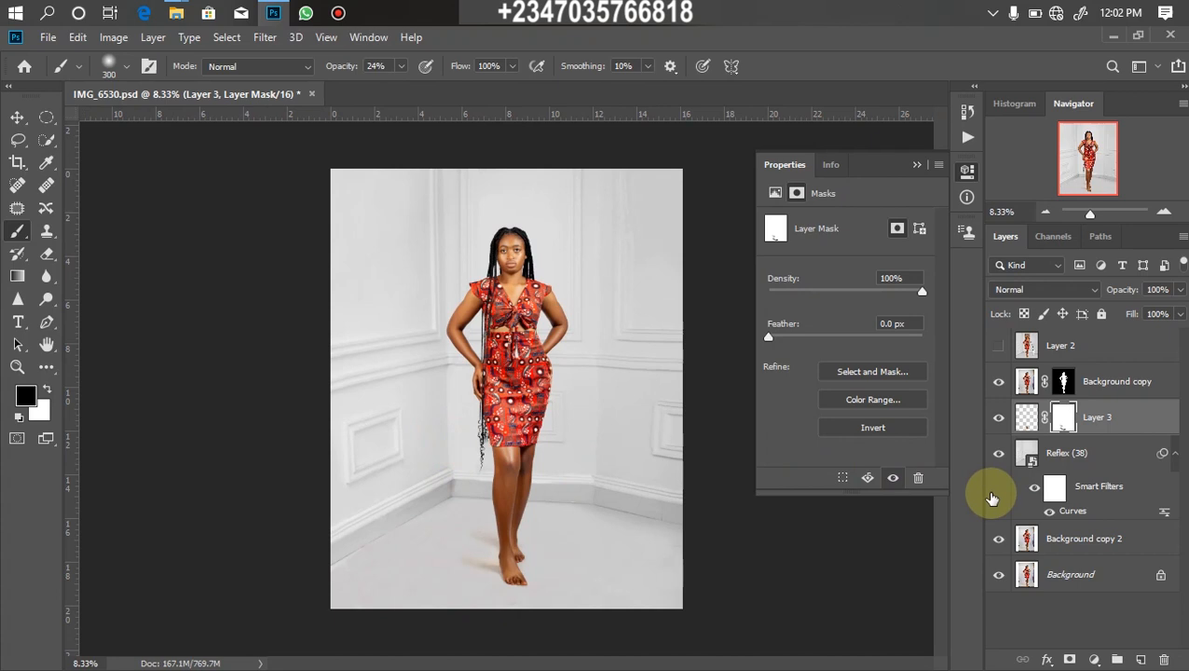
# Brighten the Layer 3 mask with a Curves point at input 109 and output 148.
pyautogui.hotkey('ctrl', 'm')
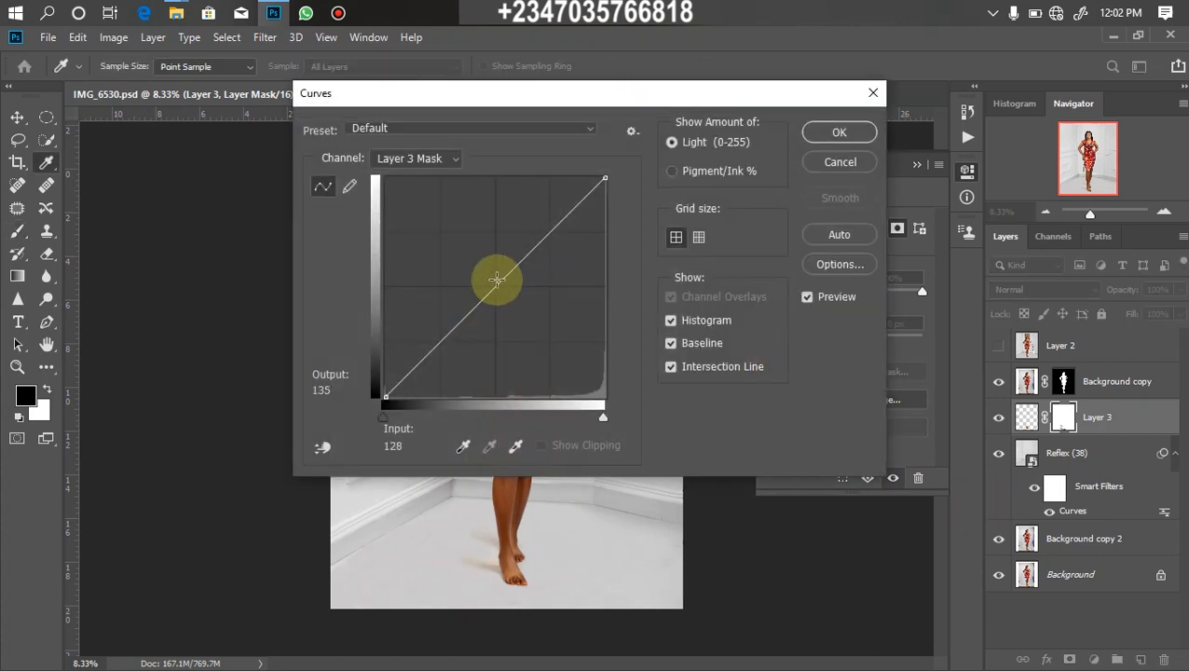
pyautogui.click(490, 277)
pyautogui.moveTo(488, 275); pyautogui.dragTo(478, 270)
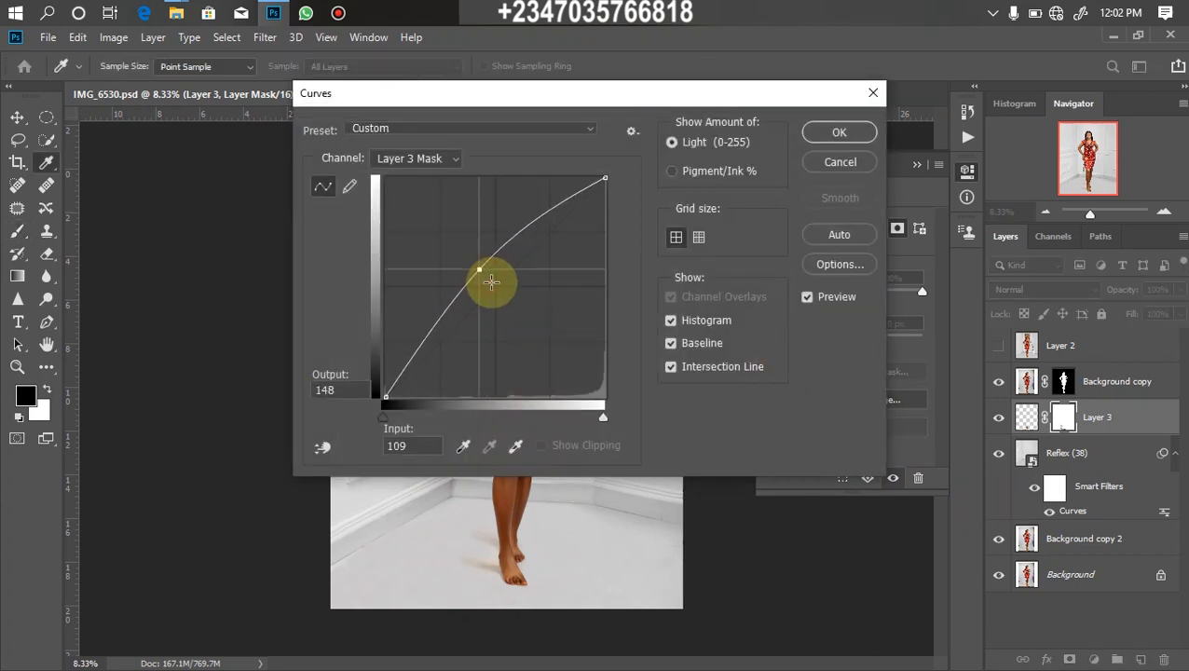
pyautogui.press('Return')
# Lighten Layer 3's image pixels with a Curves point at input 116 and output 128.
pyautogui.click(1023, 416)
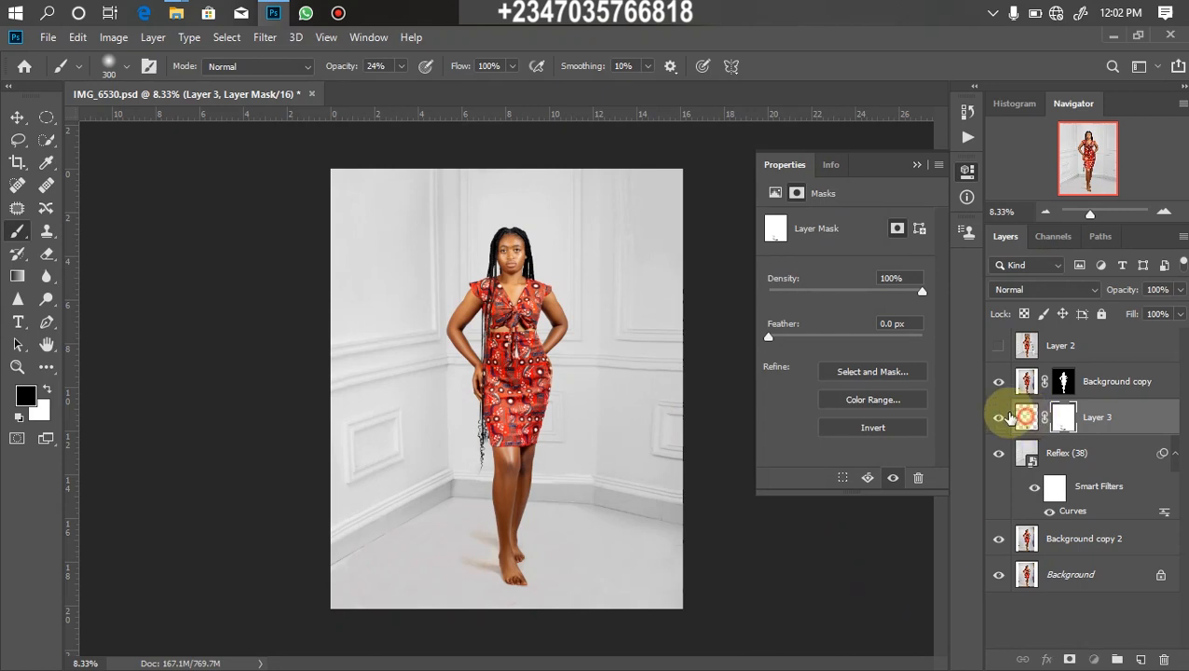
pyautogui.hotkey('ctrl', 'm')
pyautogui.click(487, 288)
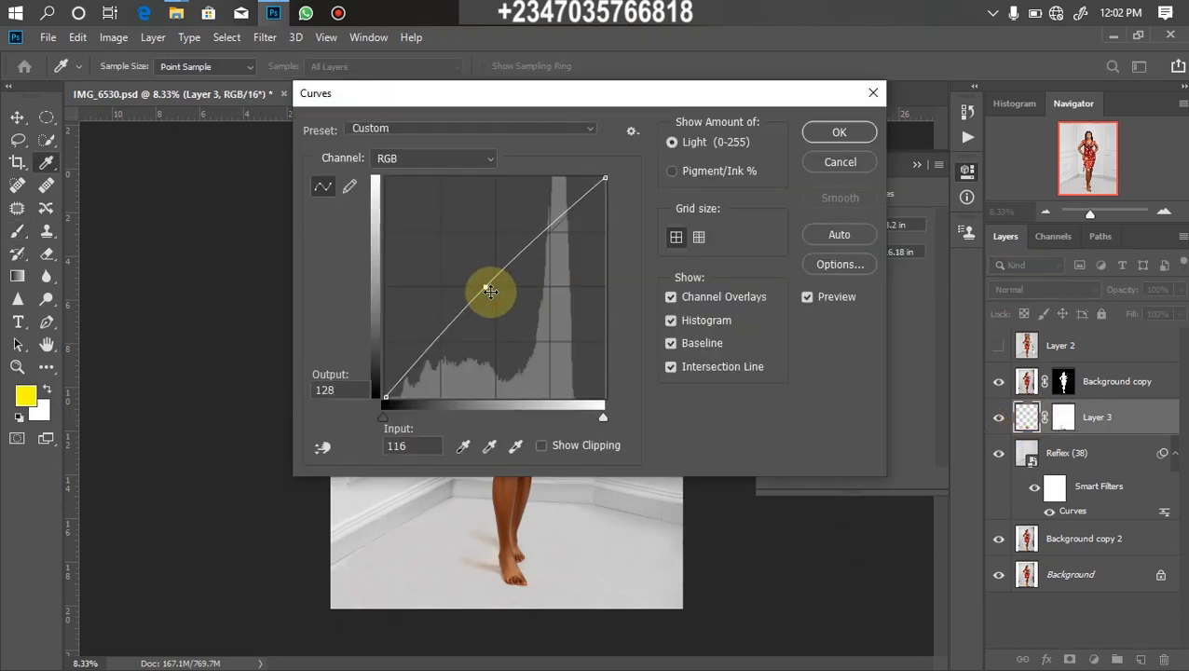
pyautogui.press('Return')
pyautogui.press('b')
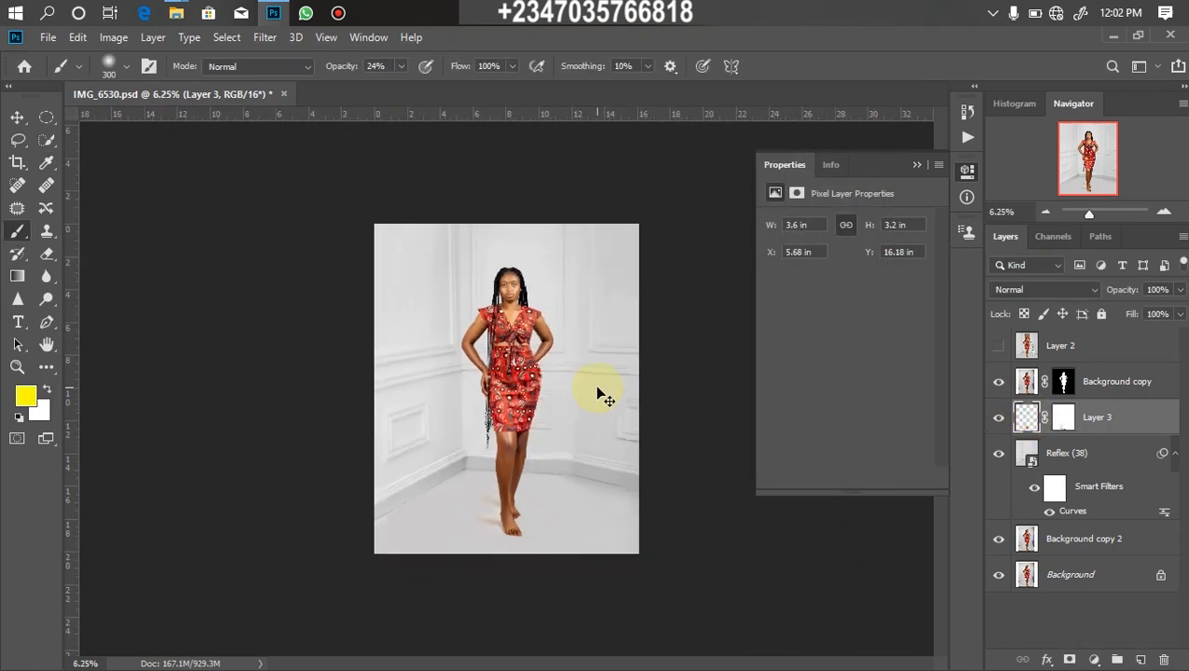
pyautogui.scroll(1, 644, 651)
pyautogui.scroll(-2, 644, 651)
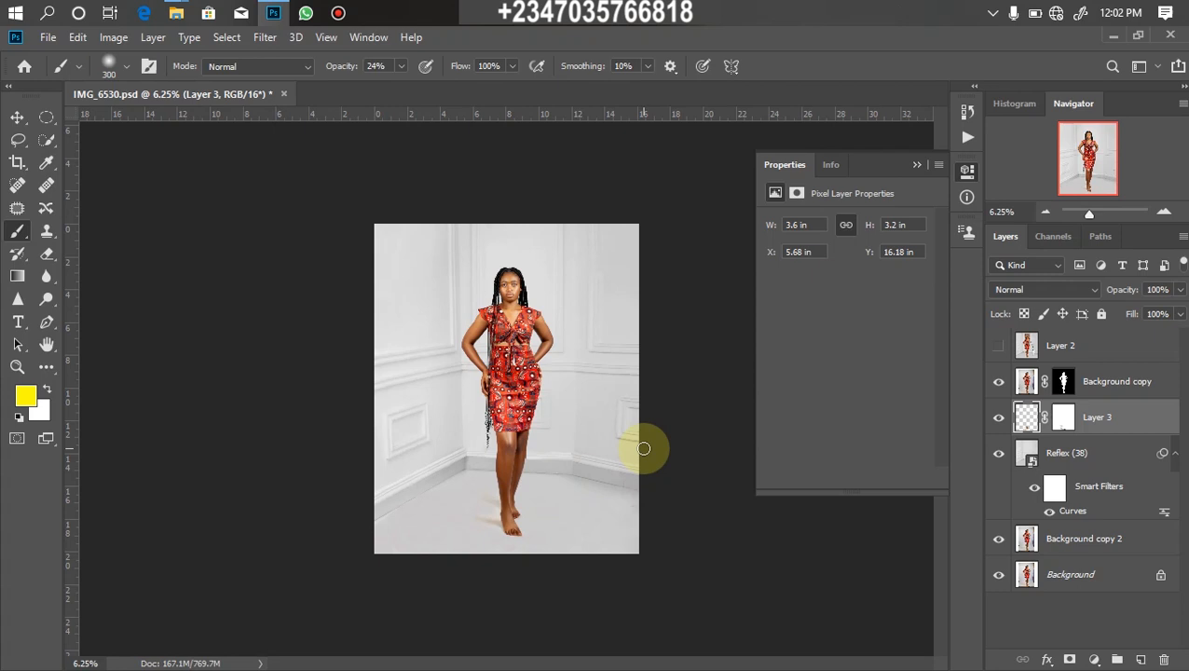
# Switch to File Explorer and open the png 04 folder inside reflex files.
pyautogui.click(177, 12)
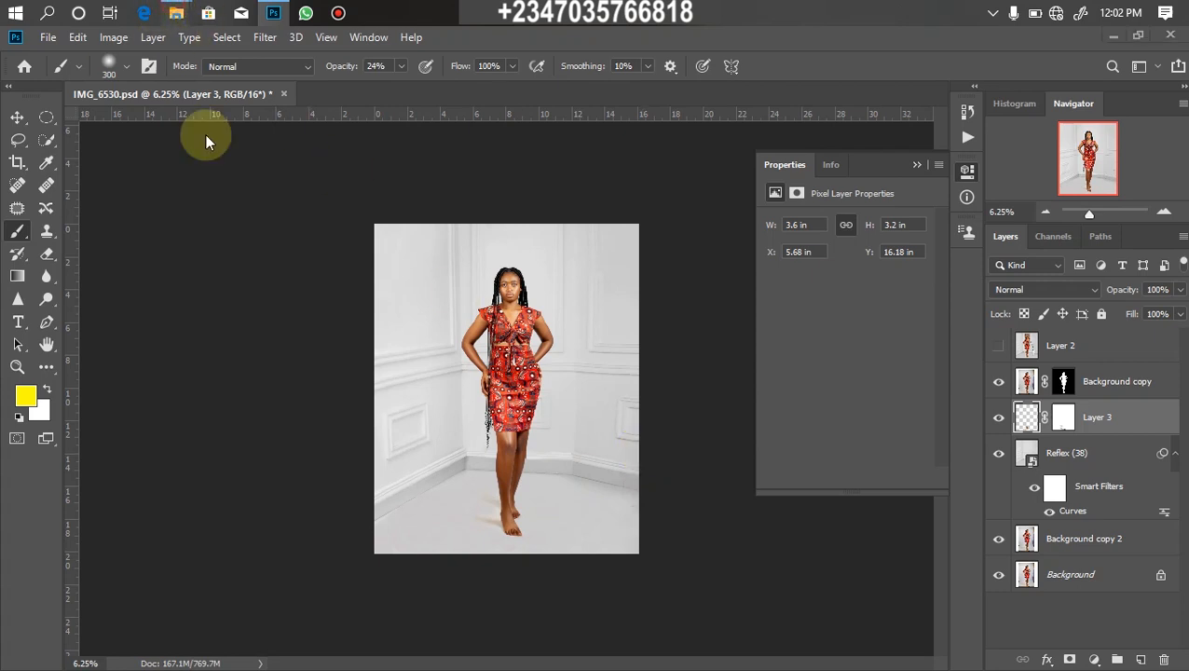
pyautogui.click(448, 113)
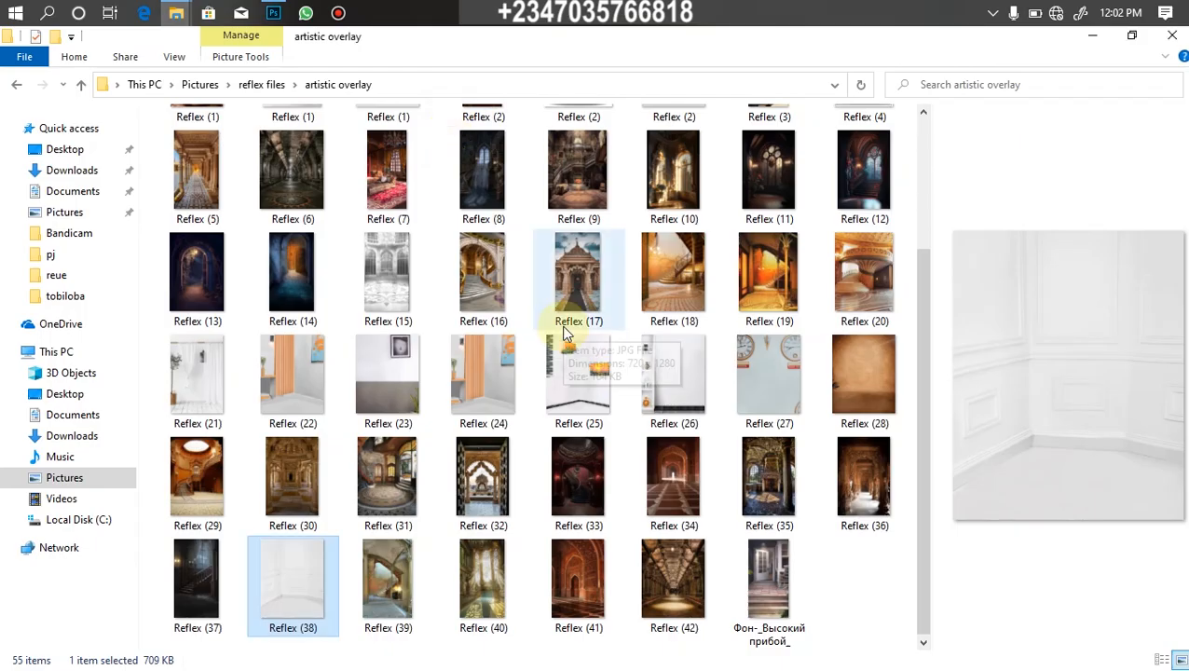
pyautogui.click(80, 84)
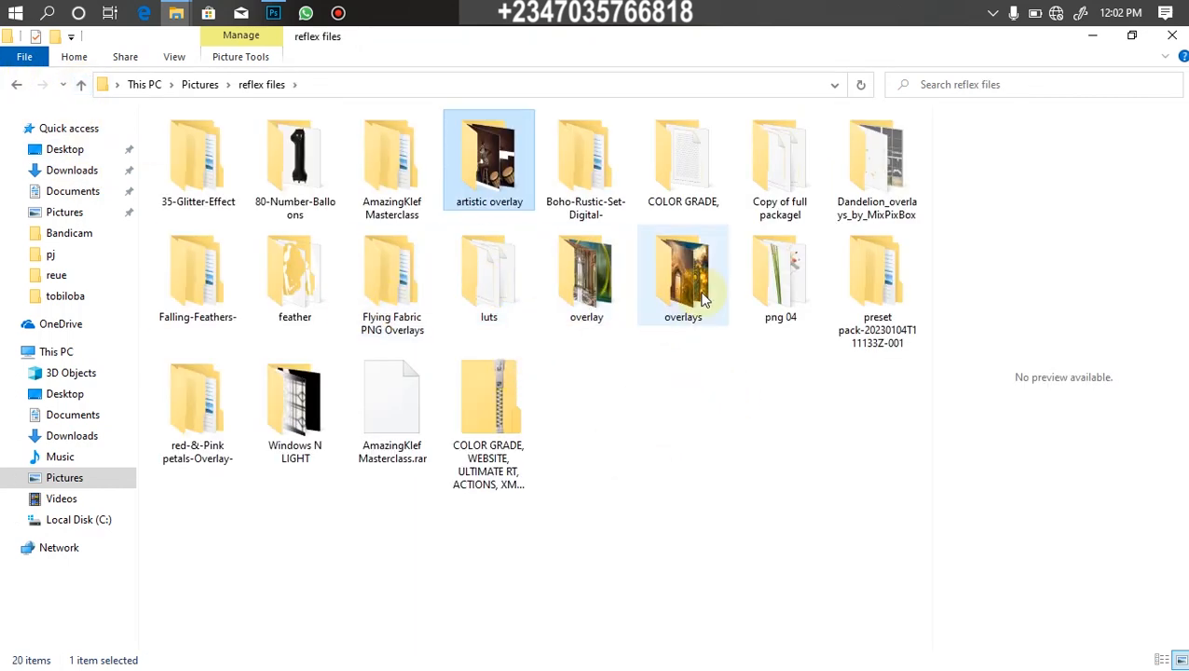
pyautogui.click(788, 296)
pyautogui.press('Return')
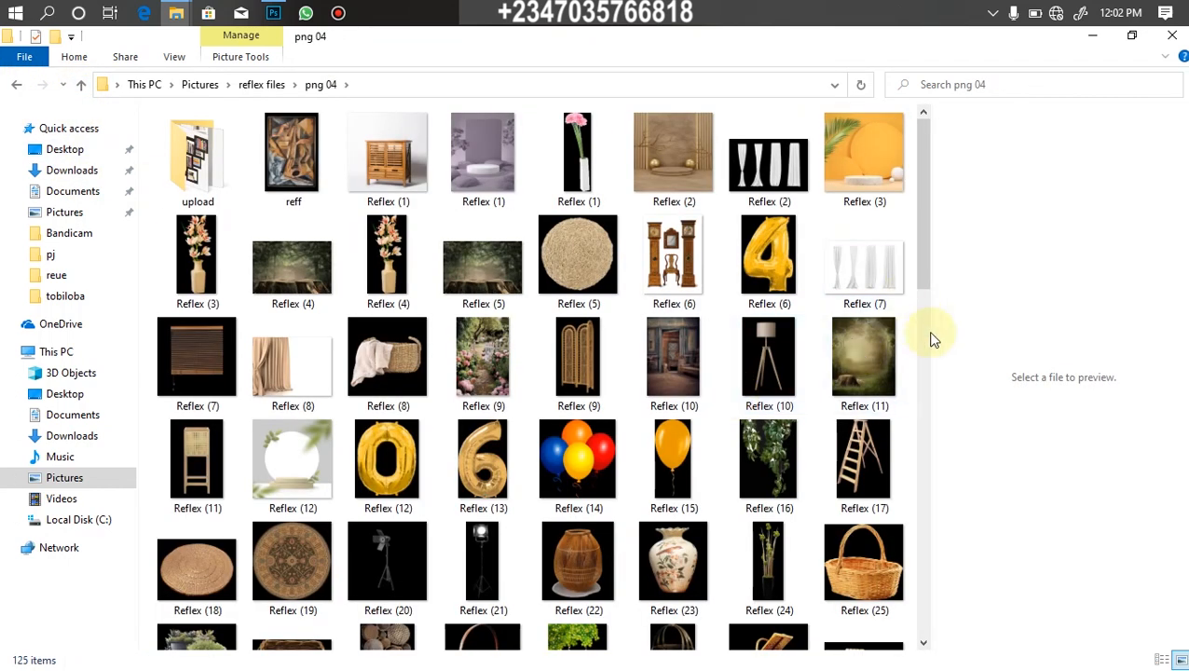
pyautogui.moveTo(938, 273); pyautogui.dragTo(925, 168)
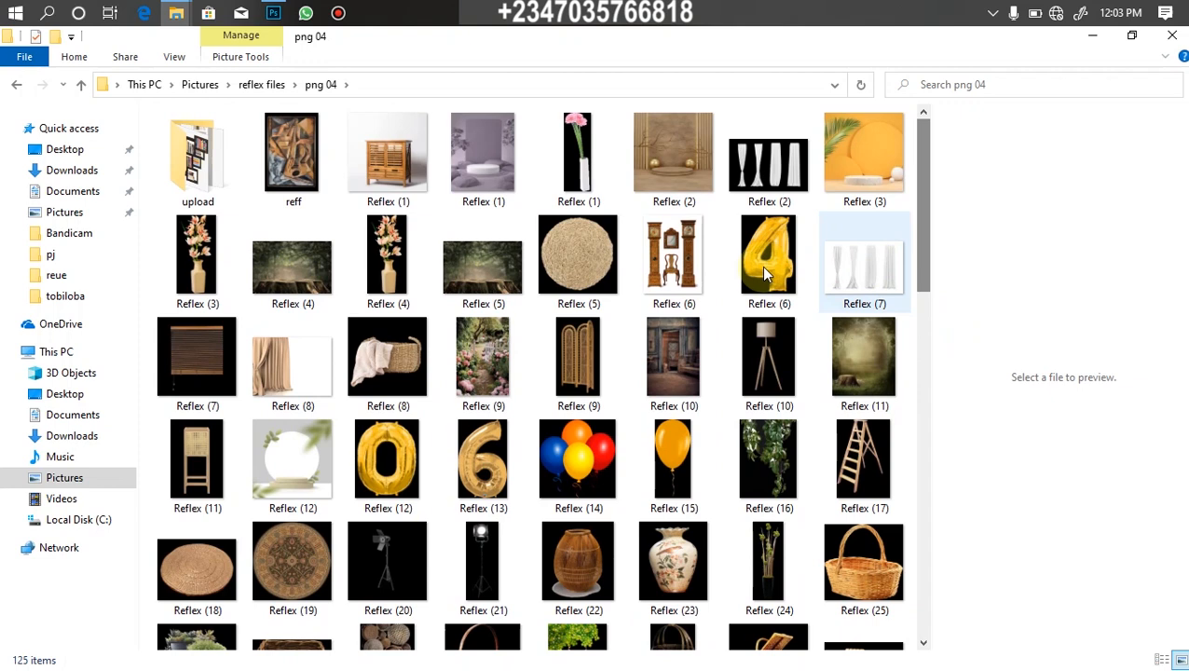
# Open the upload subfolder and select Reflex (189), the white vase with bare branches.
pyautogui.doubleClick(233, 171)
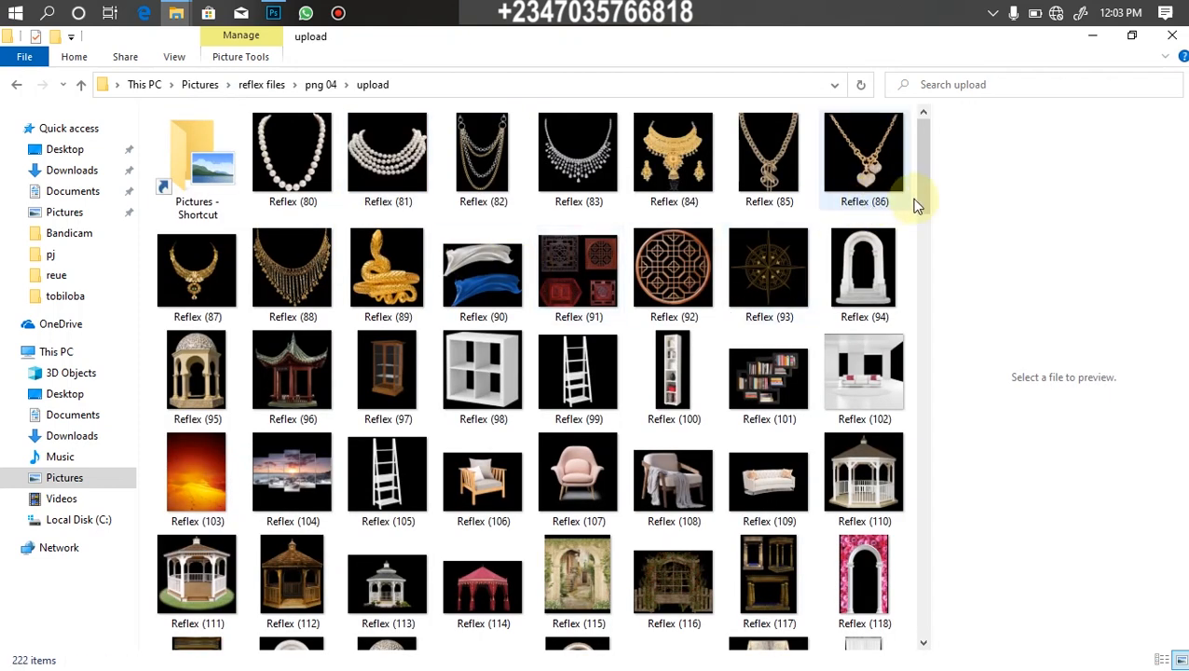
pyautogui.moveTo(933, 247); pyautogui.dragTo(892, 634)
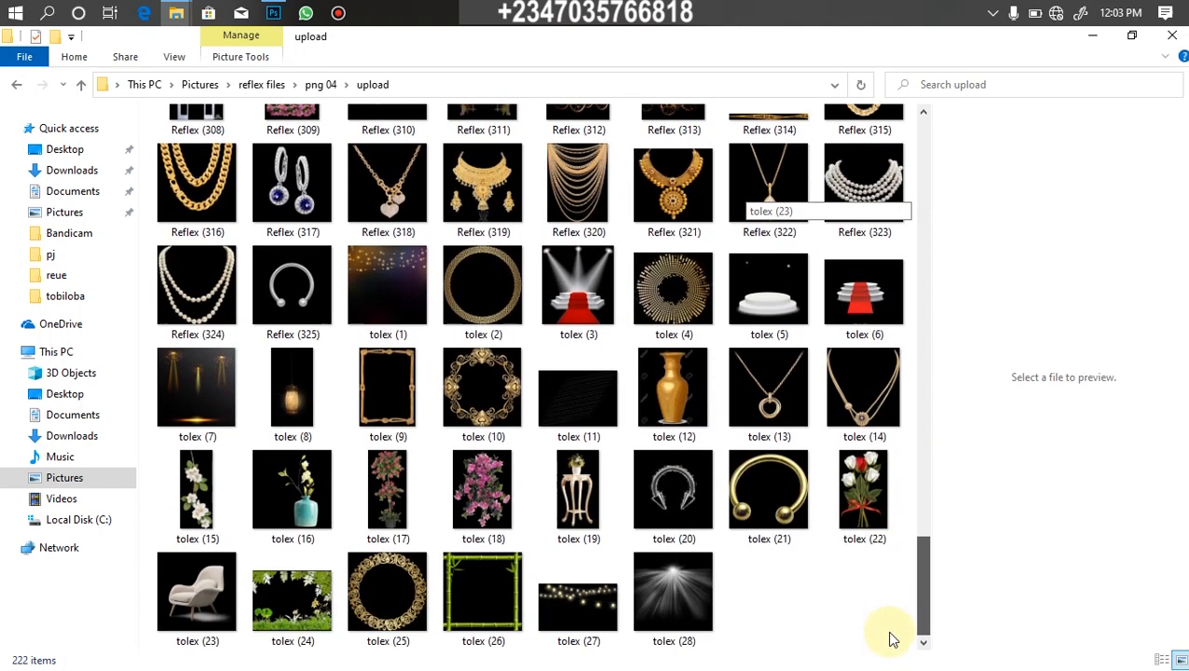
pyautogui.moveTo(887, 630); pyautogui.dragTo(892, 387)
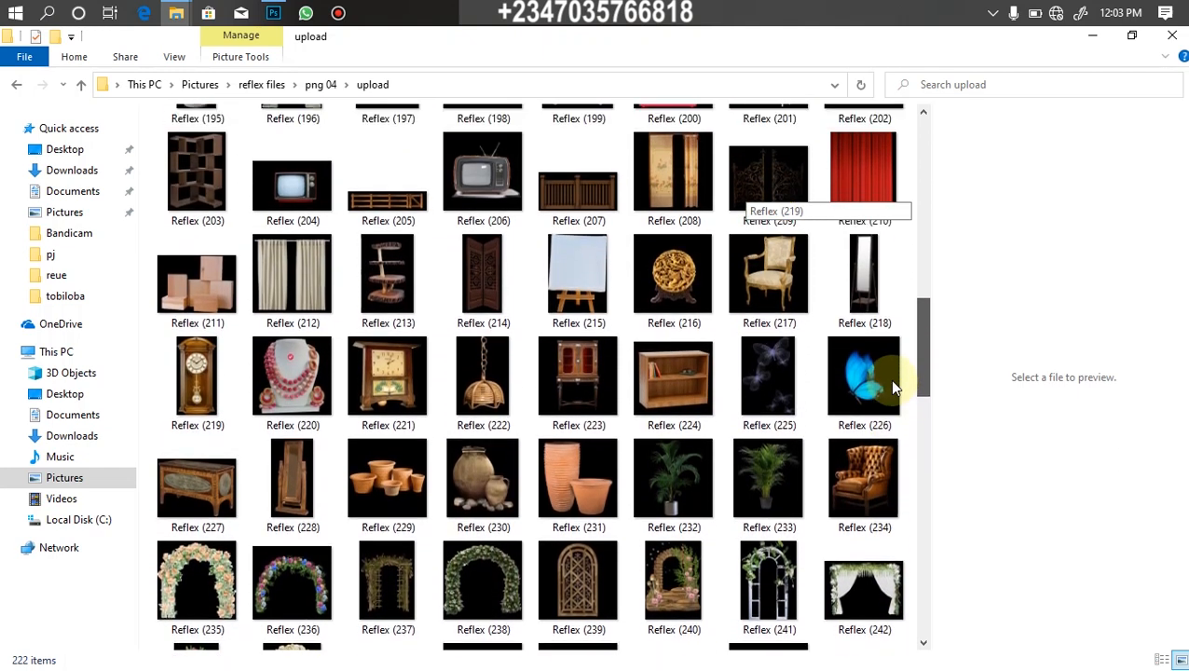
pyautogui.moveTo(923, 343); pyautogui.dragTo(926, 305)
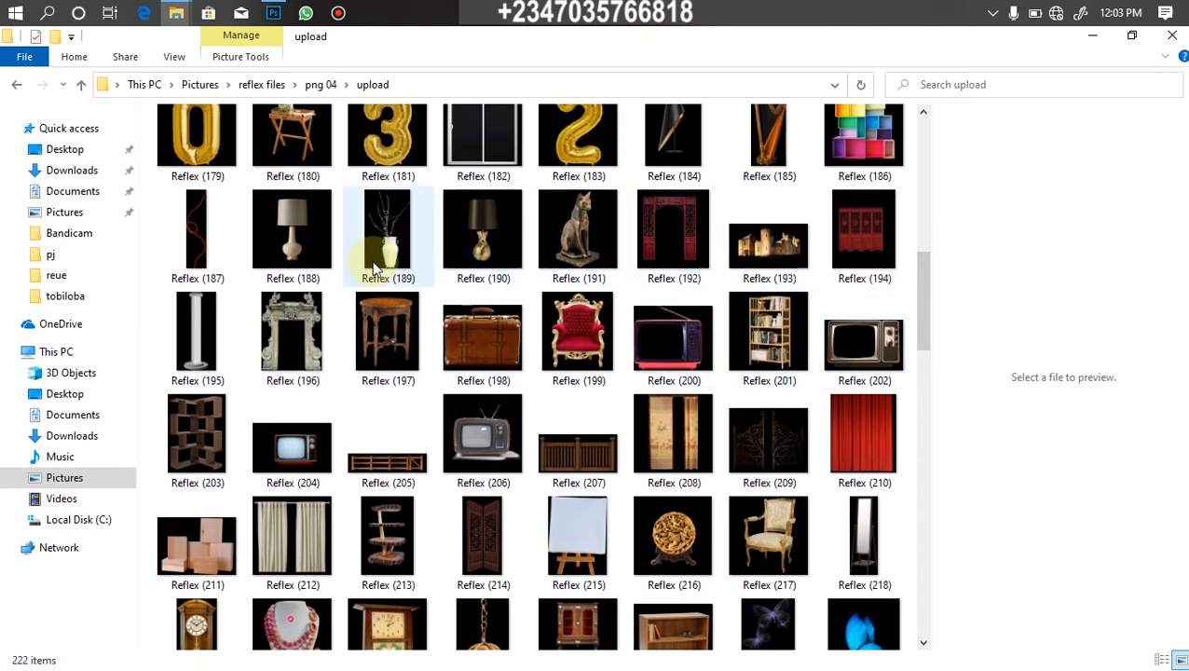
pyautogui.click(392, 245)
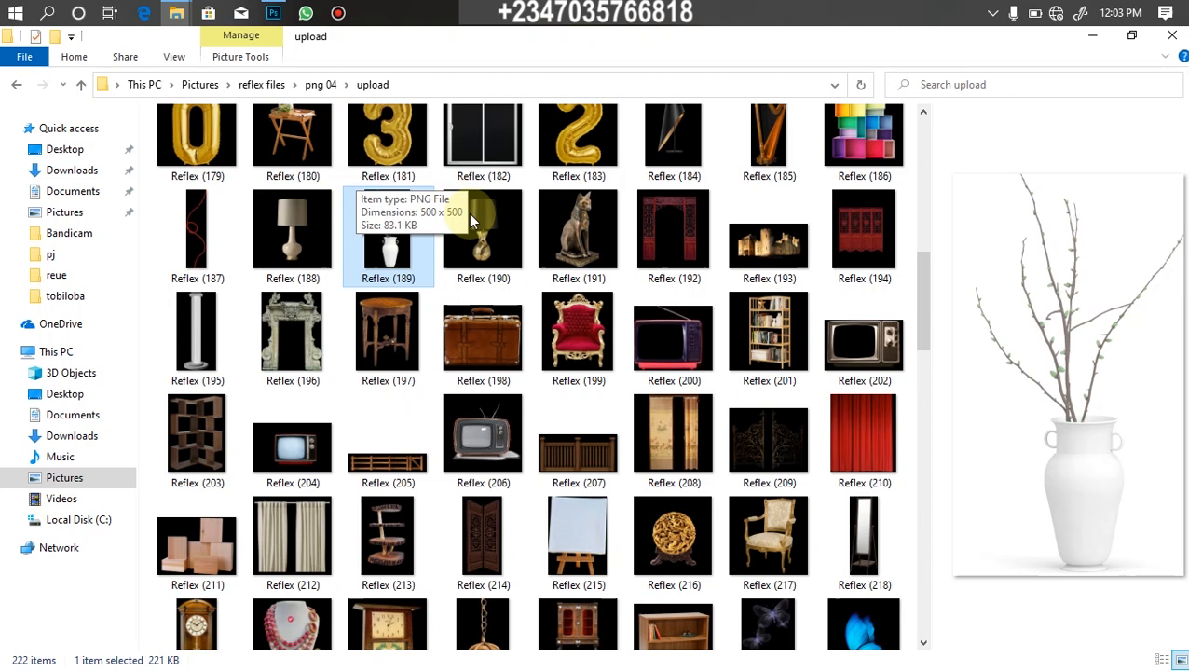
# Place Reflex (189) in the portrait document at 56.15% scale, with the vase on the floor to the right of the woman.
pyautogui.moveTo(347, 233); pyautogui.dragTo(523, 364)
pyautogui.moveTo(578, 464)
pyautogui.mouseDown()
pyautogui.moveTo(590, 431)
pyautogui.moveTo(568, 460)
pyautogui.mouseUp()
pyautogui.moveTo(571, 339); pyautogui.dragTo(573, 397)
pyautogui.moveTo(581, 344); pyautogui.dragTo(570, 339)
pyautogui.moveTo(576, 399); pyautogui.dragTo(579, 401)
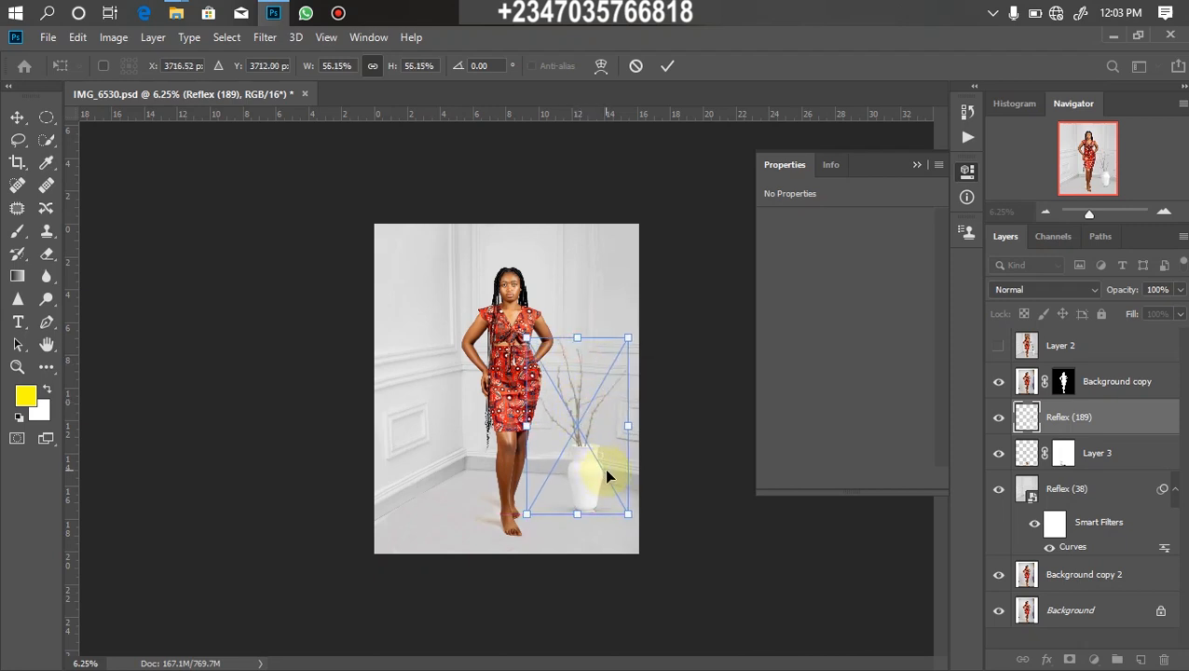
pyautogui.press('Return')
pyautogui.press('b')
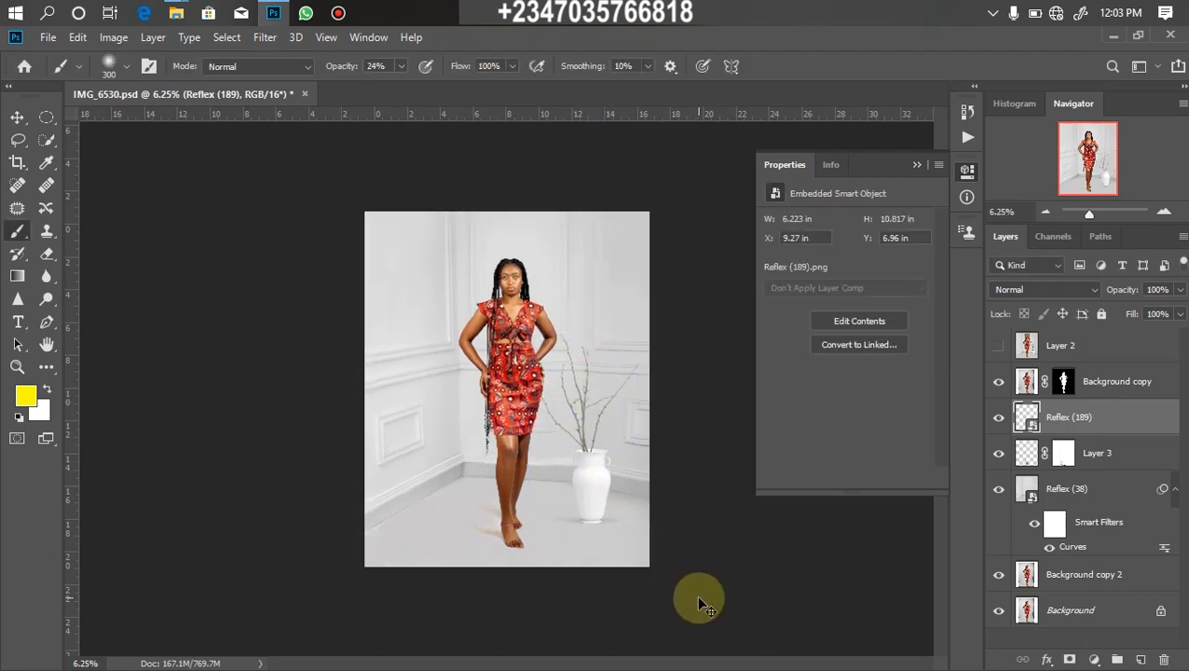
# Examine at several zoom levels how the vase's size and tone fit the room and the woman.
pyautogui.hotkey('ctrl', '+')
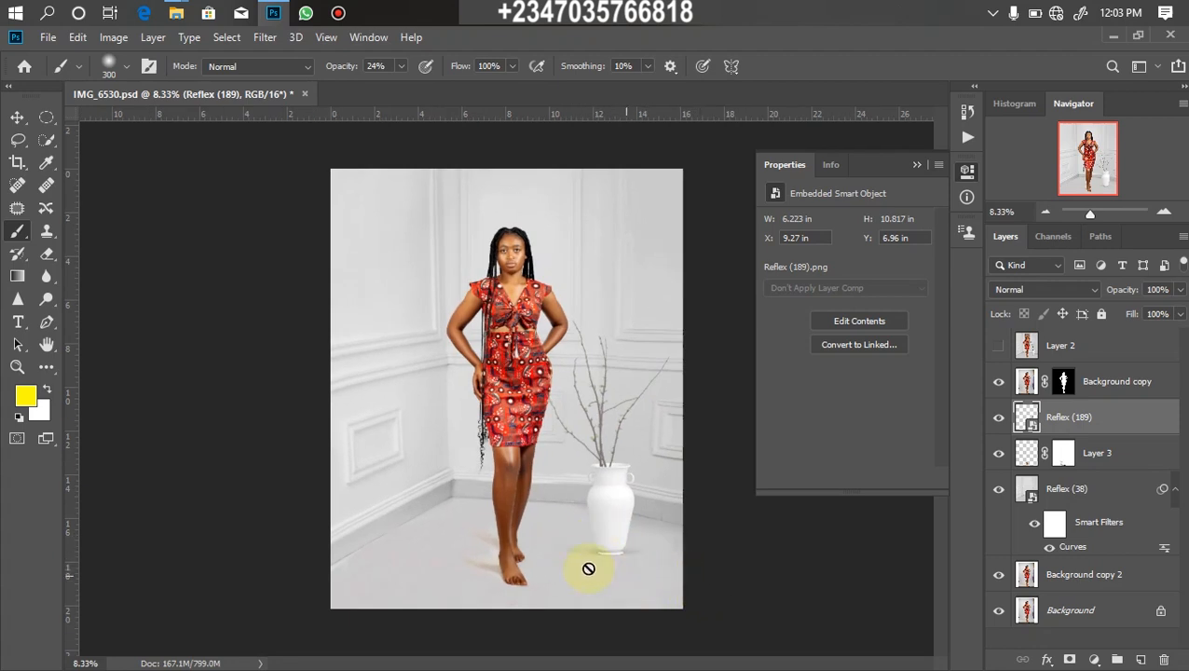
pyautogui.hotkey('ctrl', '-')
pyautogui.hotkey('ctrl', '-')
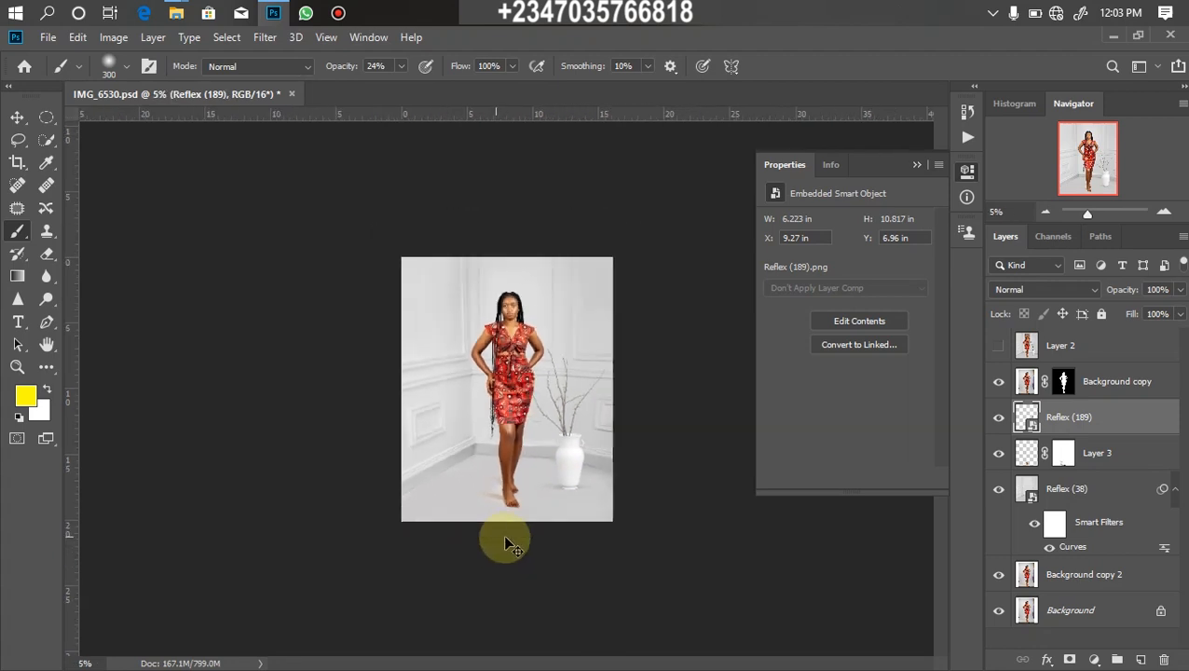
pyautogui.hotkey('ctrl', '+')
pyautogui.hotkey('ctrl', '+')
pyautogui.hotkey('ctrl', '-')
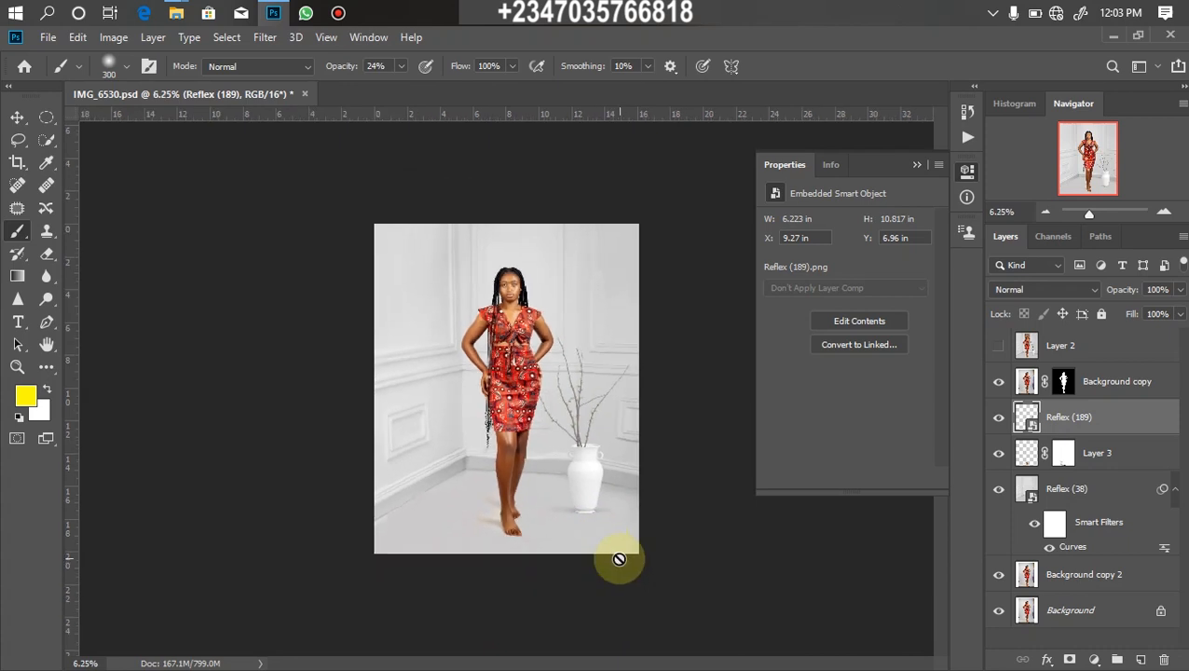
pyautogui.hotkey('ctrl', '+')
pyautogui.hotkey('ctrl', '+')
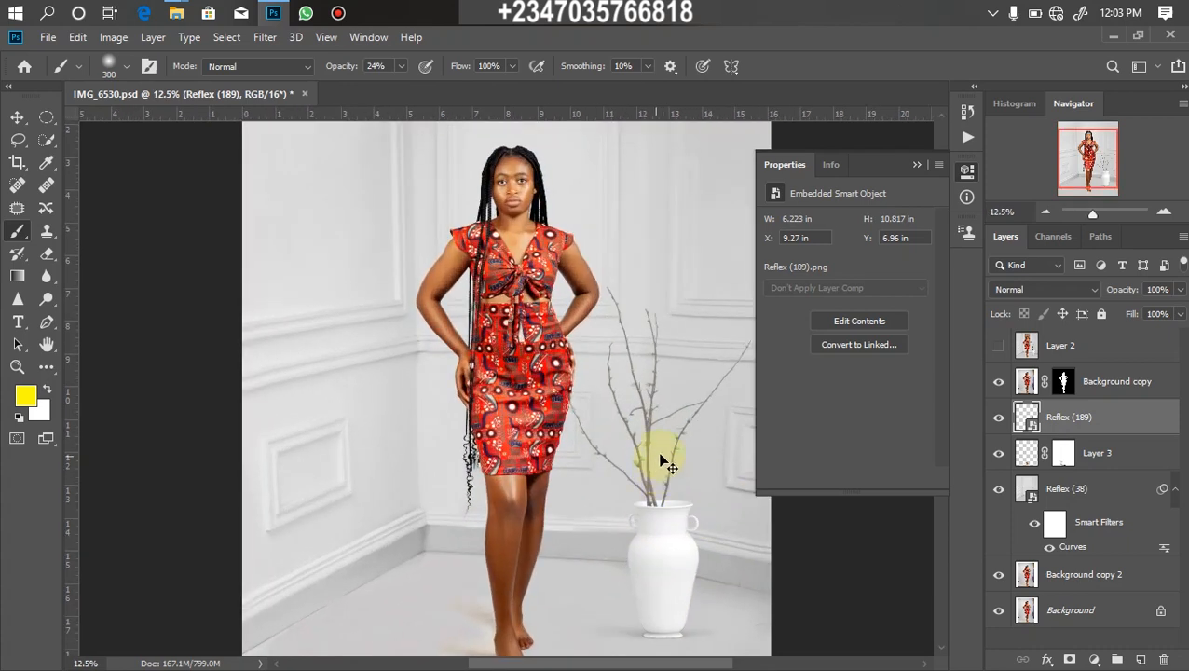
pyautogui.hotkey('ctrl', '-')
pyautogui.hotkey('ctrl', '-')
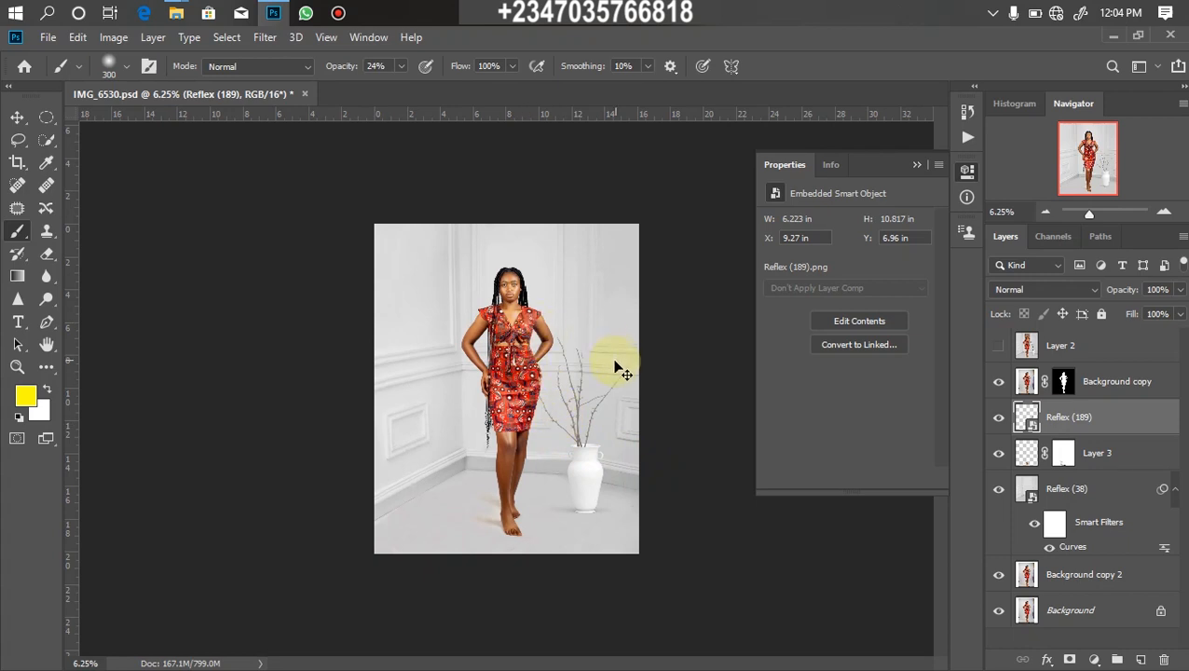
# Darken the Reflex (189) vase layer slightly with a Curves adjustment and check the whole composition.
pyautogui.hotkey('ctrl', 'm')
pyautogui.moveTo(626, 97); pyautogui.dragTo(950, 131)
pyautogui.moveTo(815, 310); pyautogui.dragTo(811, 337)
pyautogui.press('b')
pyautogui.press('Return')
pyautogui.hotkey('ctrl', '+')
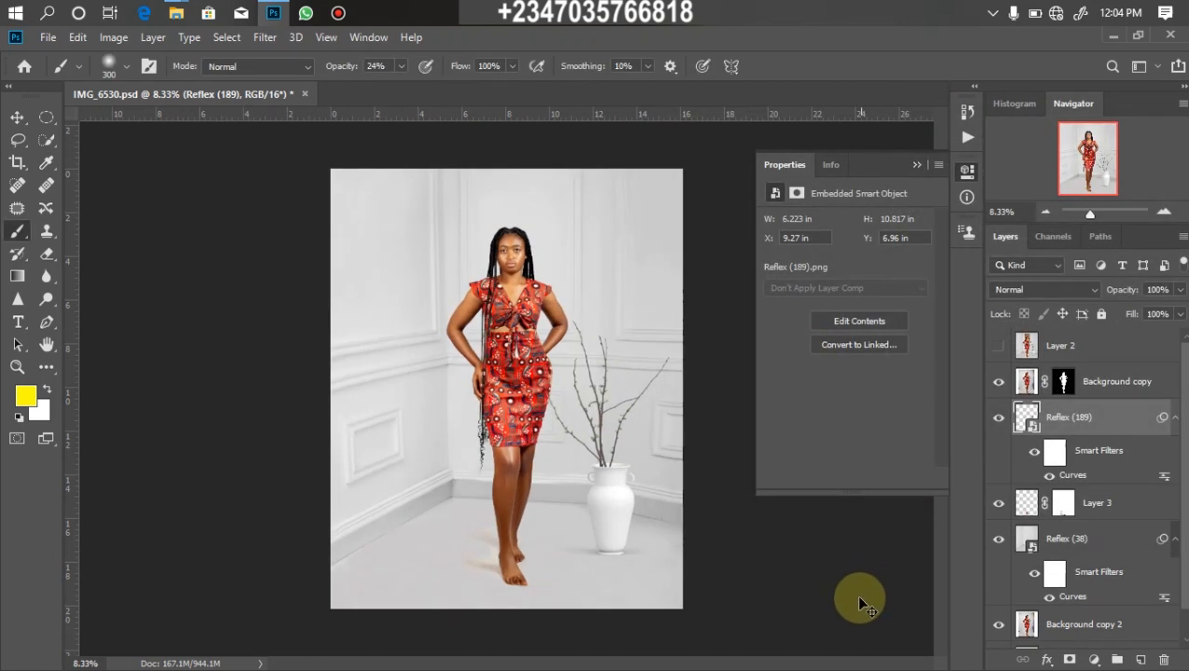
pyautogui.hotkey('ctrl', '-')
pyautogui.hotkey('ctrl', '-')
pyautogui.hotkey('ctrl', '+')
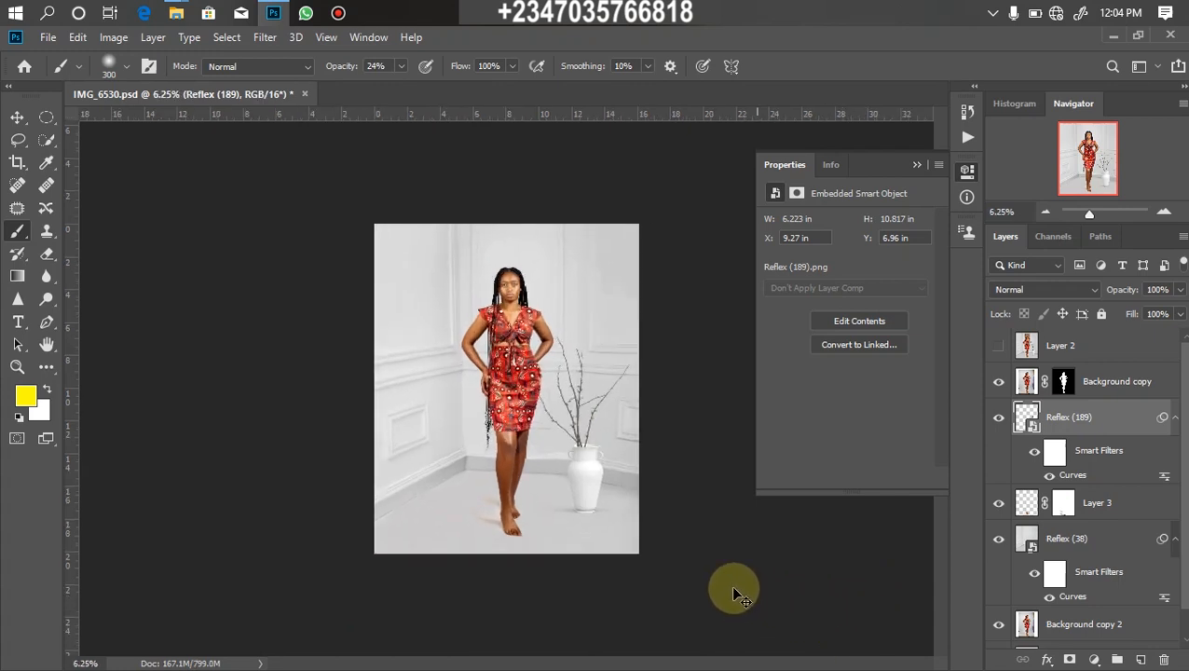
pyautogui.hotkey('ctrl', '+')
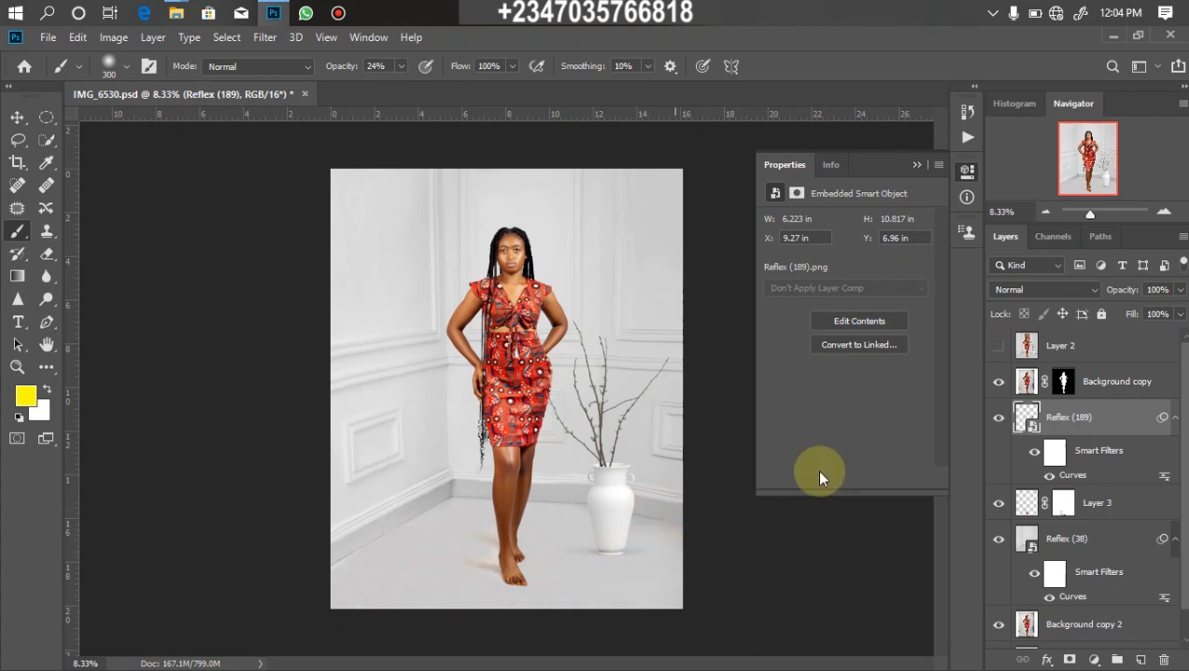
pyautogui.hotkey('ctrl', '-')
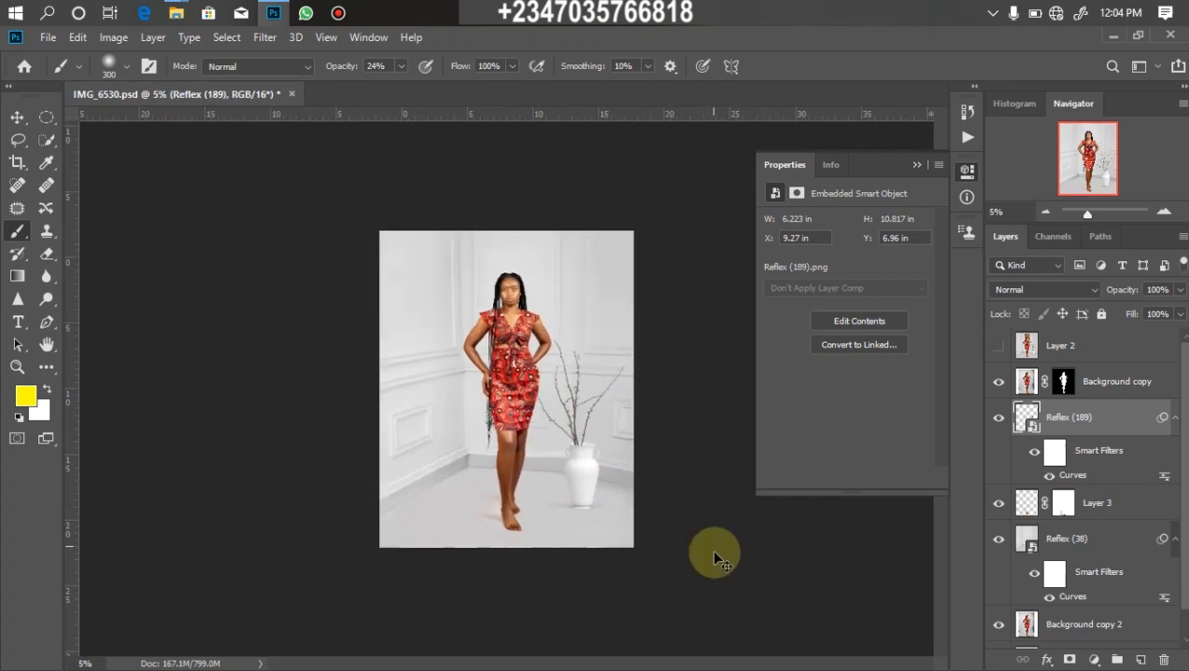
pyautogui.hotkey('ctrl', '+')
pyautogui.hotkey('ctrl', '-')
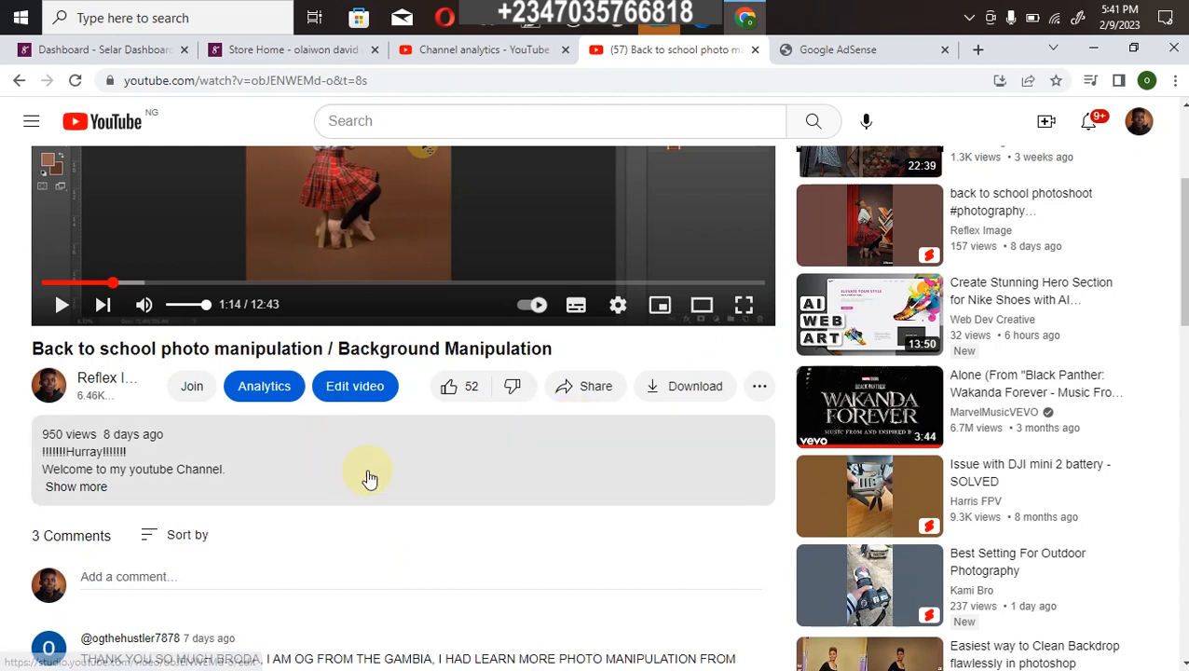
# In the browser, expand the description of the "Back to school photo manipulation" video and read through its links.
pyautogui.scroll(2, 1173, 247)
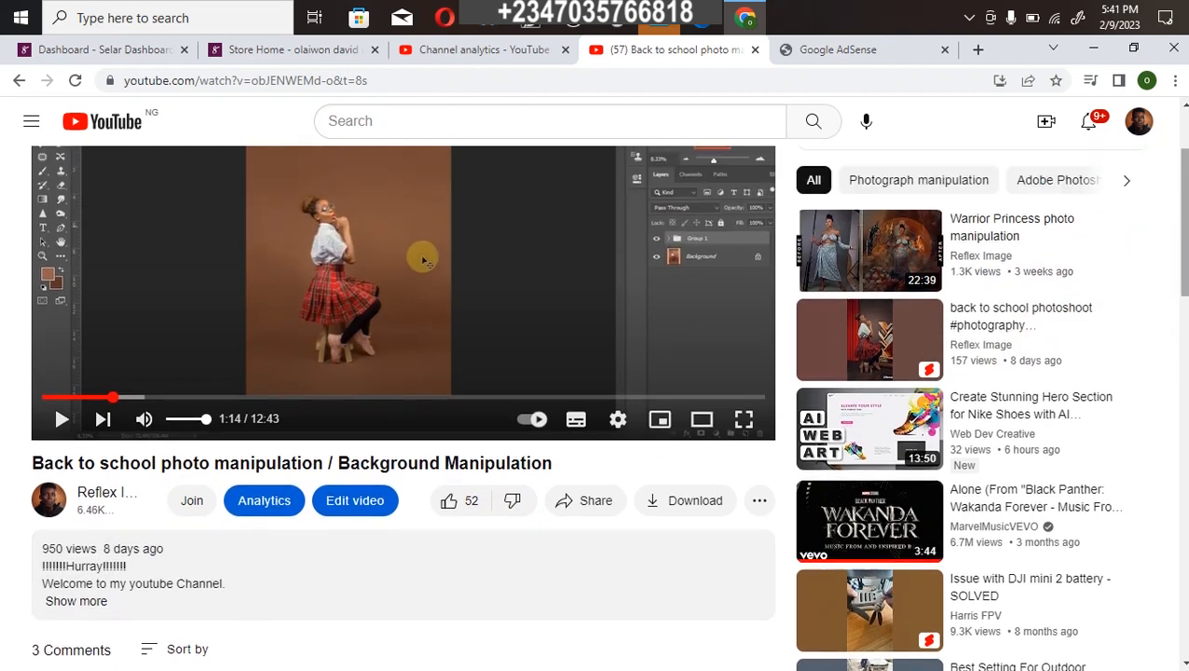
pyautogui.scroll(-3, 480, 385)
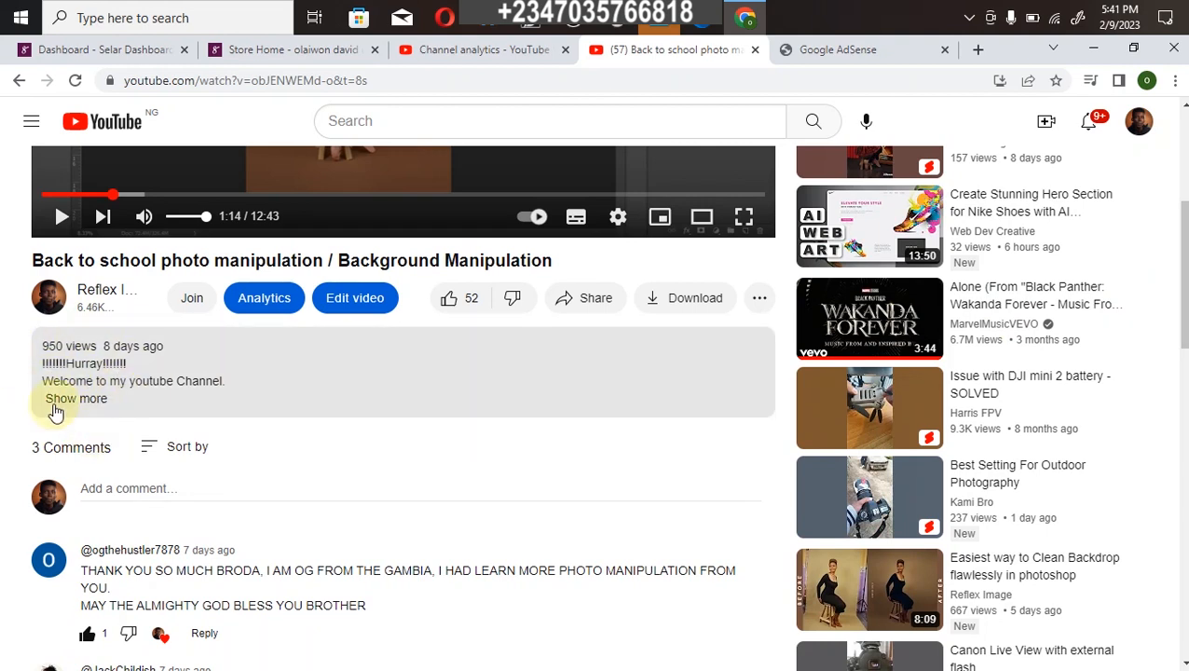
pyautogui.click(75, 401)
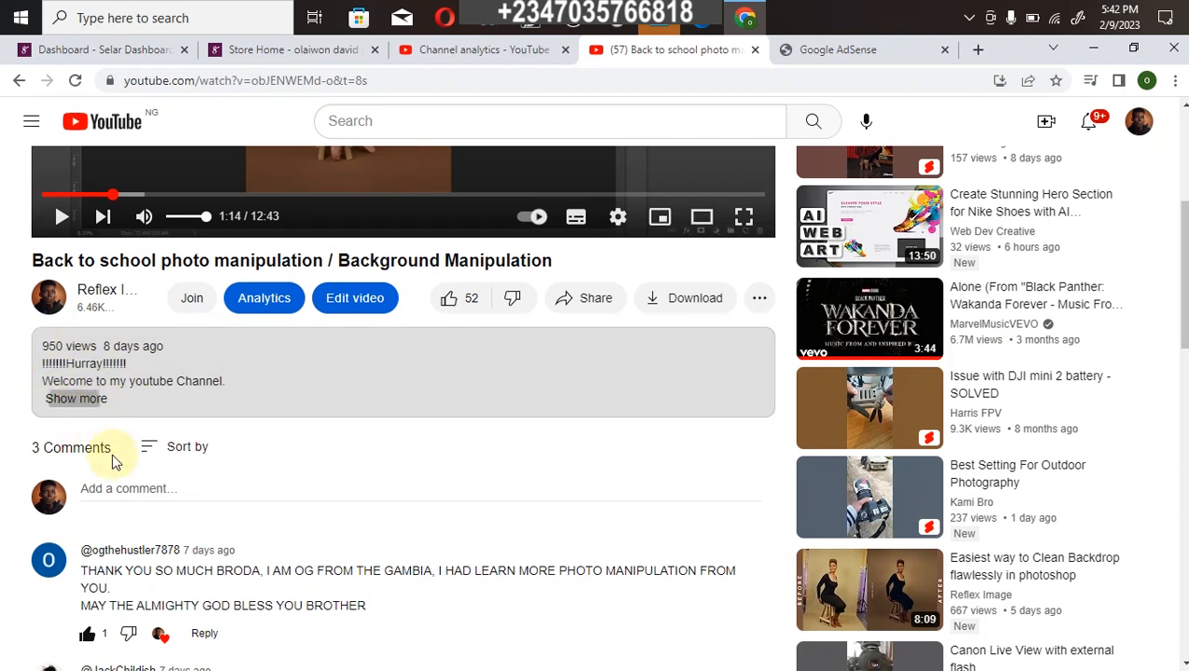
pyautogui.scroll(-3, 96, 421)
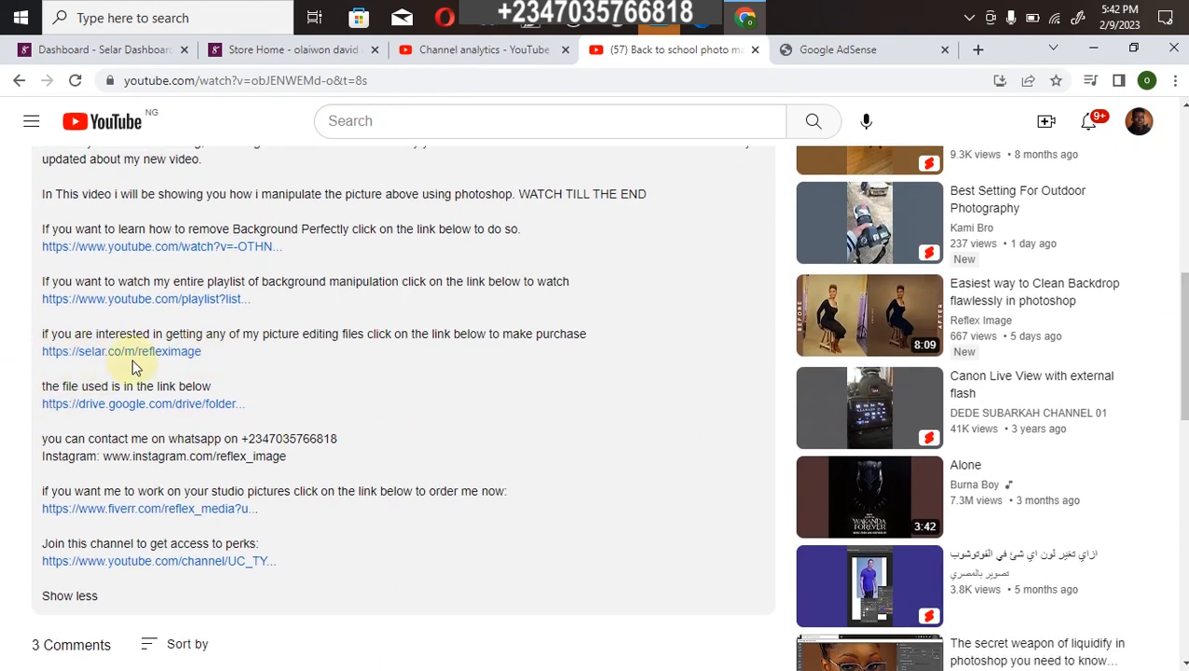
# Switch to the Selar store page, browse the editing files from the featured products to the end, and open the currency choices.
pyautogui.click(256, 52)
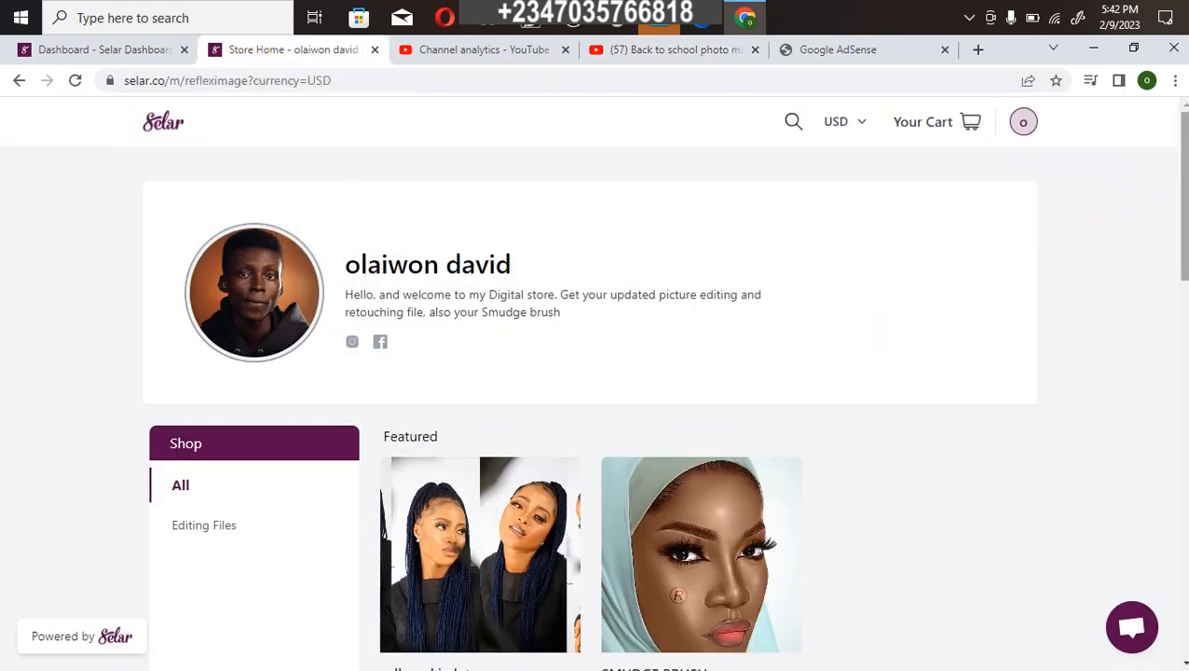
pyautogui.scroll(-3, 634, 377)
pyautogui.scroll(1, 633, 377)
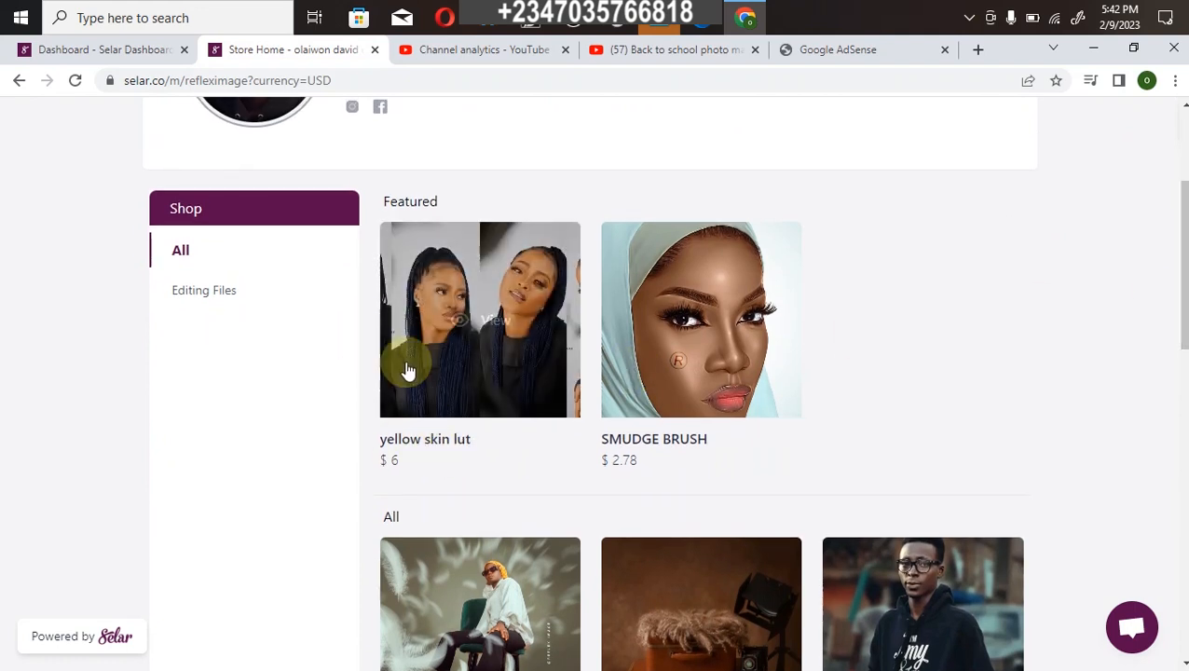
pyautogui.scroll(-3, 1183, 279)
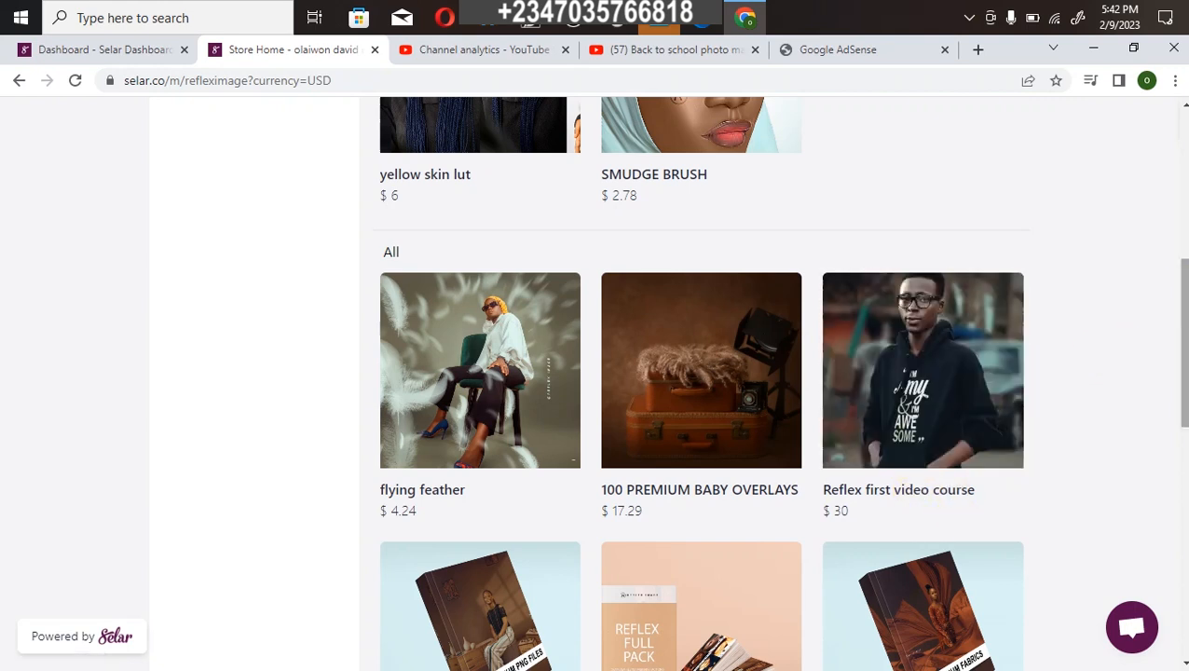
pyautogui.scroll(-3, 700, 382)
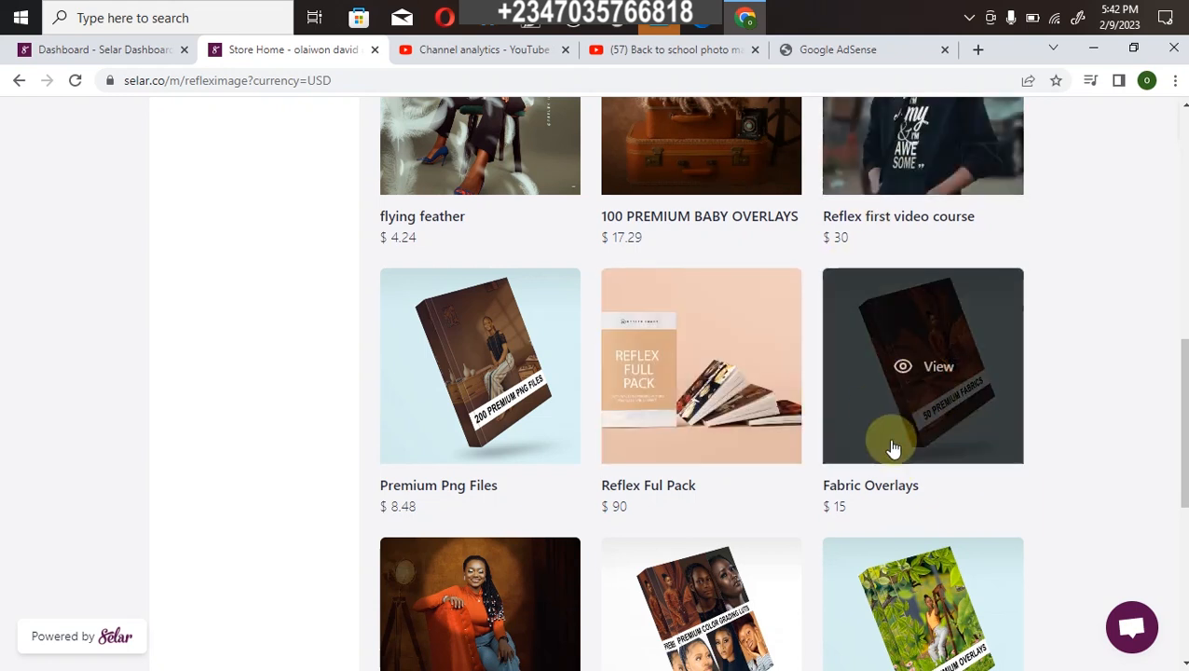
pyautogui.scroll(-3, 1176, 385)
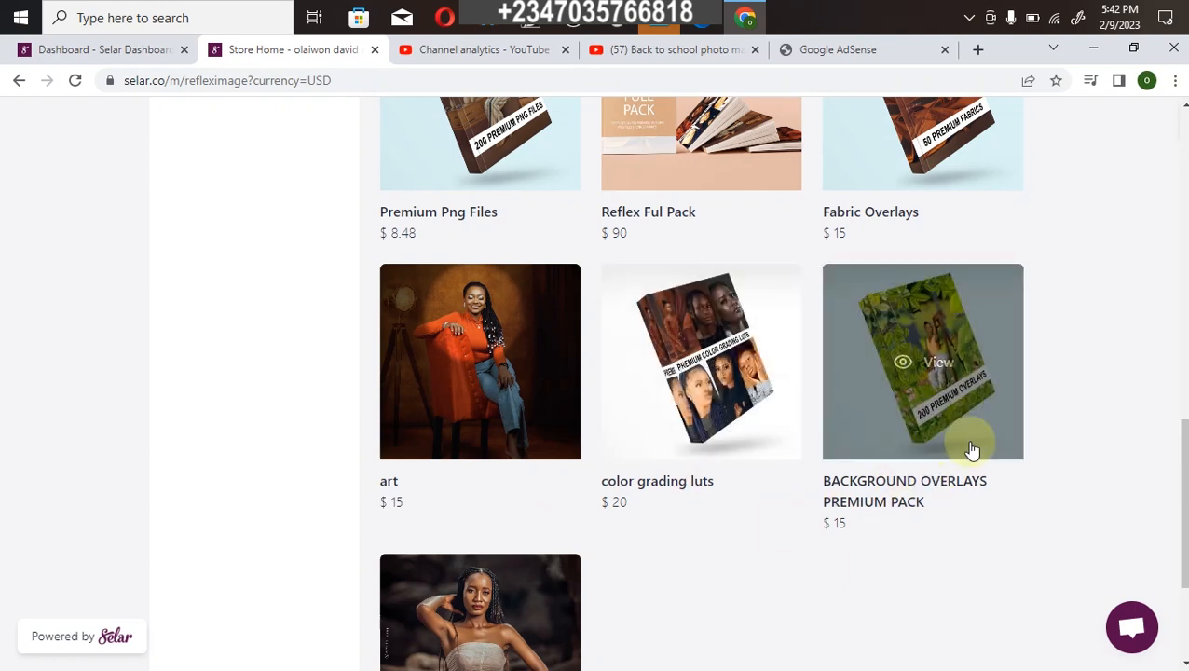
pyautogui.scroll(-3, 917, 484)
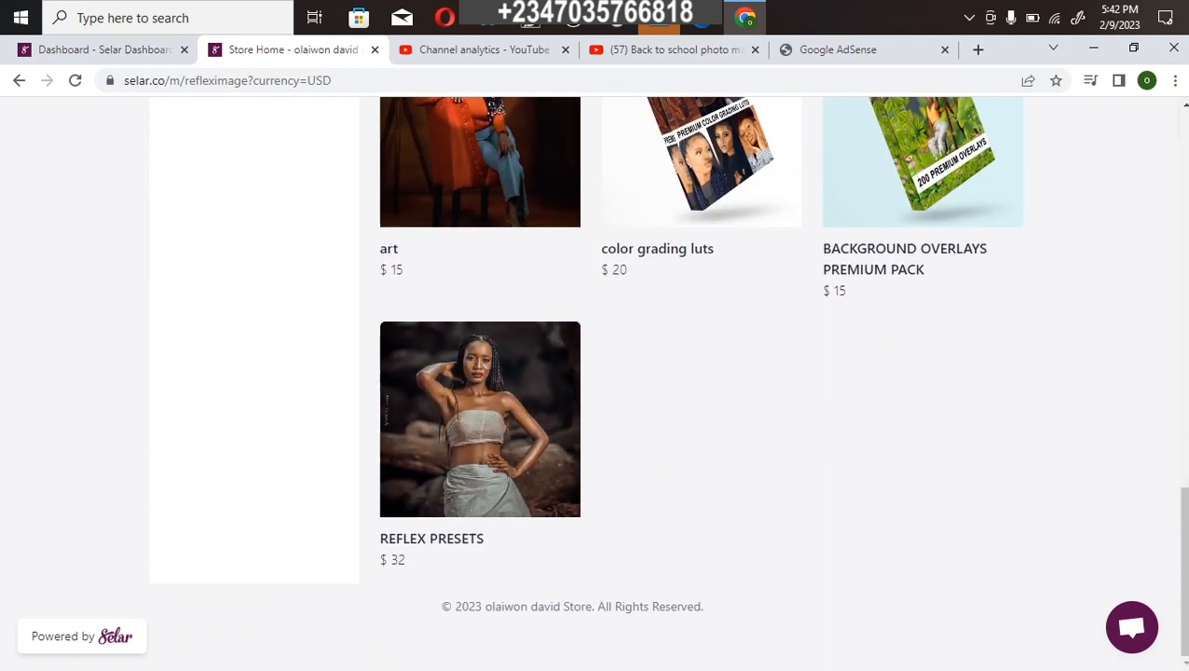
pyautogui.scroll(10, 596, 382)
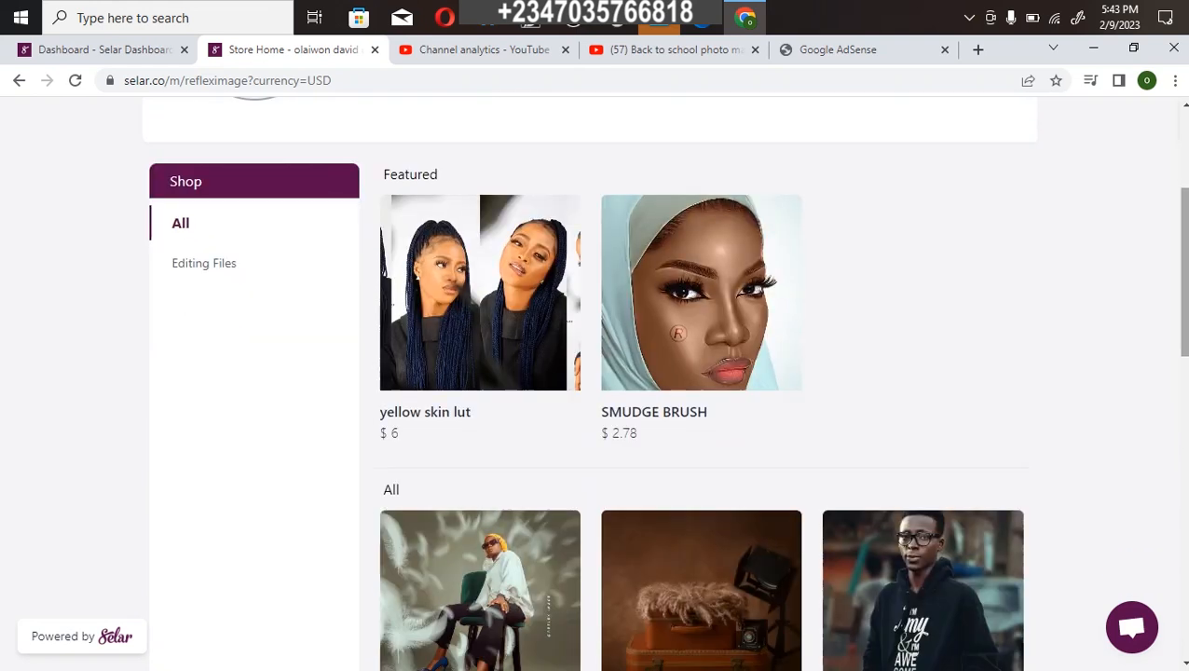
pyautogui.scroll(-5, 596, 382)
pyautogui.scroll(-3, 596, 382)
pyautogui.scroll(8, 596, 382)
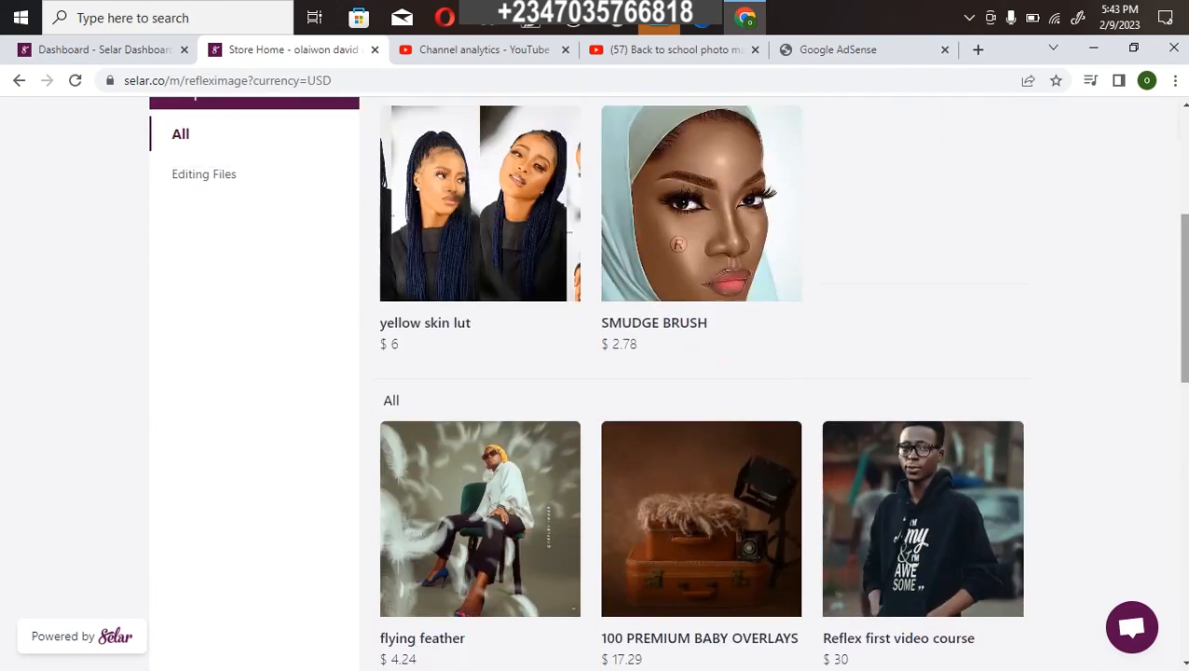
pyautogui.scroll(2, 1053, 217)
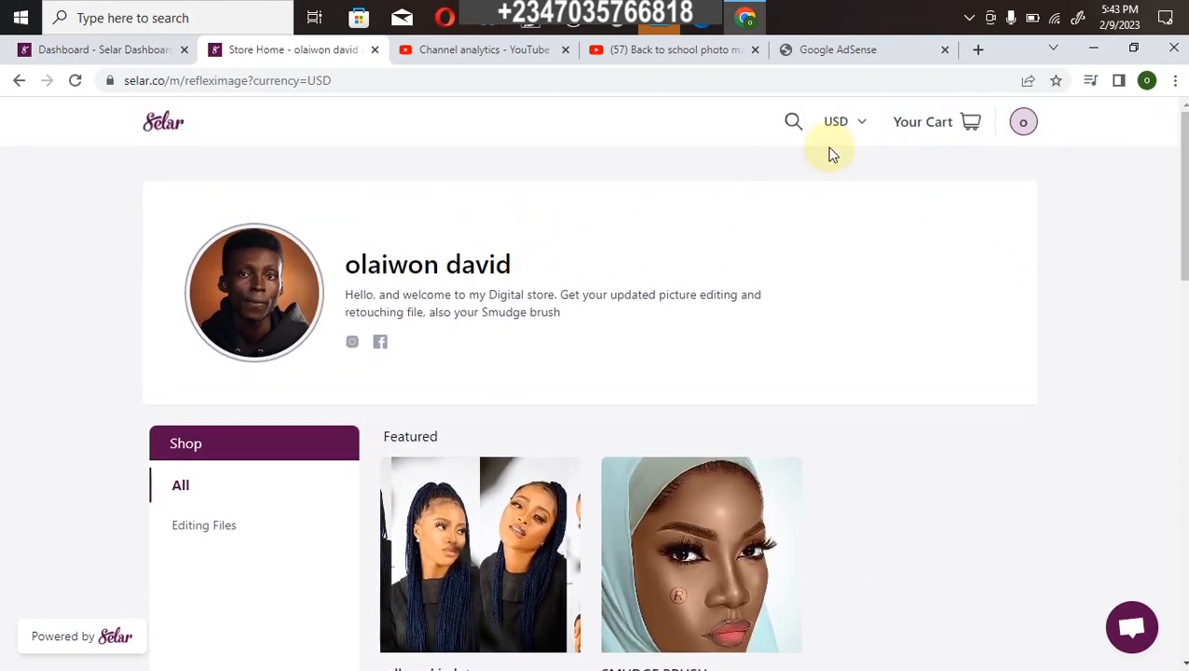
pyautogui.click(835, 124)
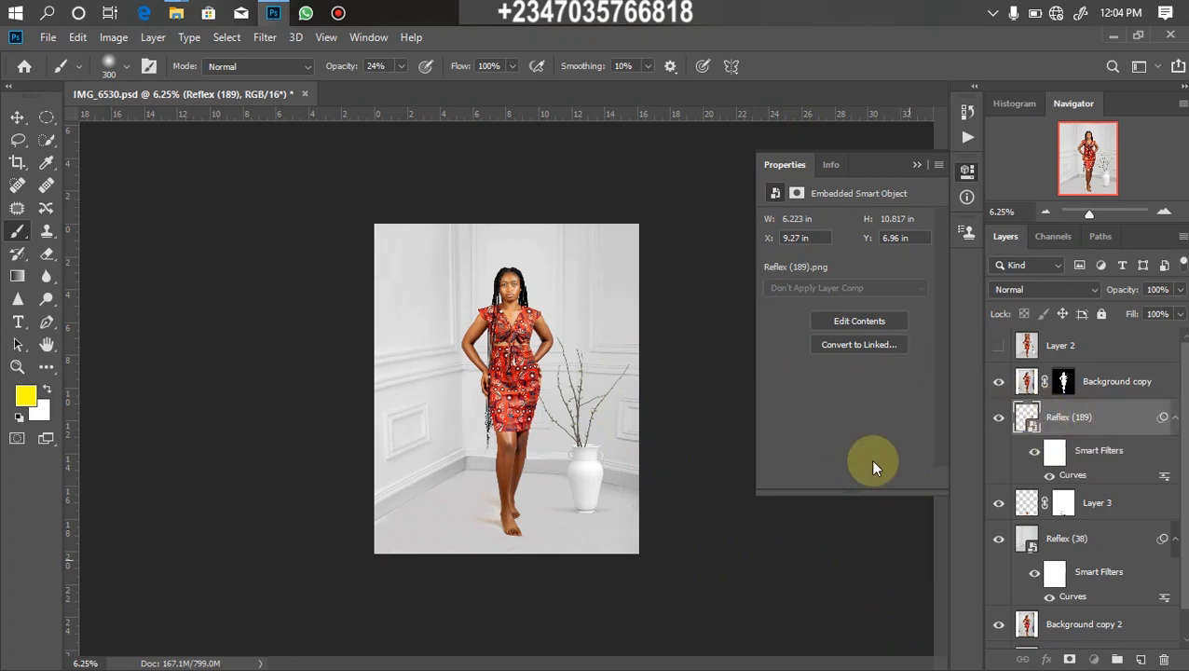
# In File Explorer, browse the upload folder, go up to png 04, and select the framed painting reff.
pyautogui.moveTo(185, 22)
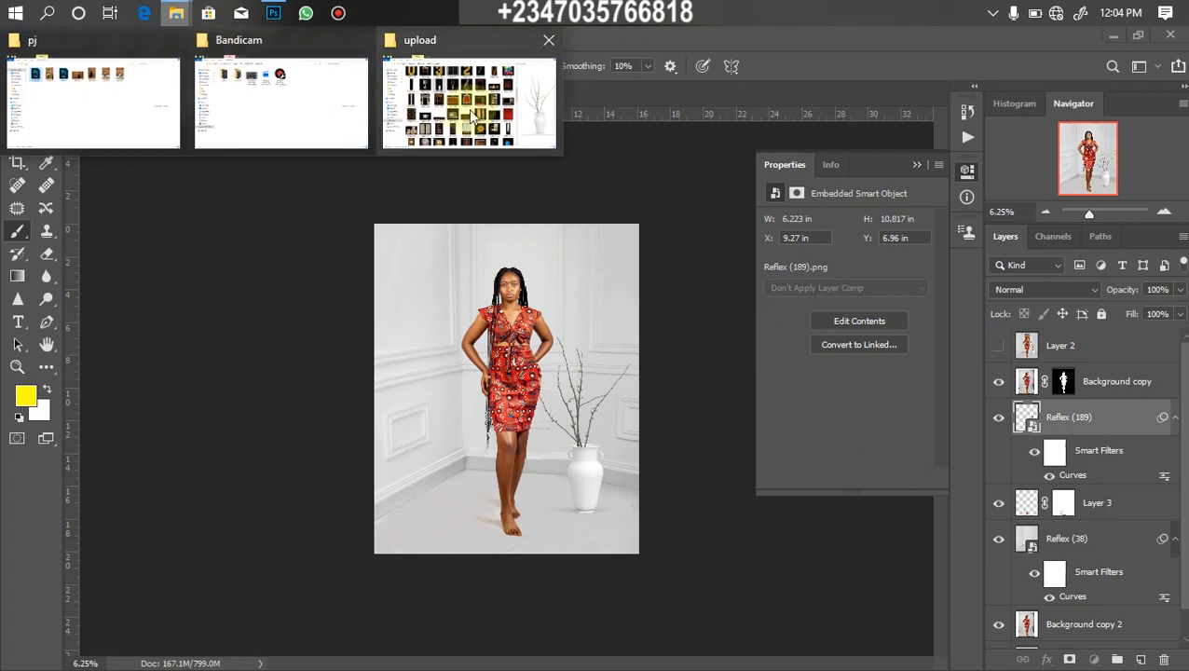
pyautogui.moveTo(277, 98)
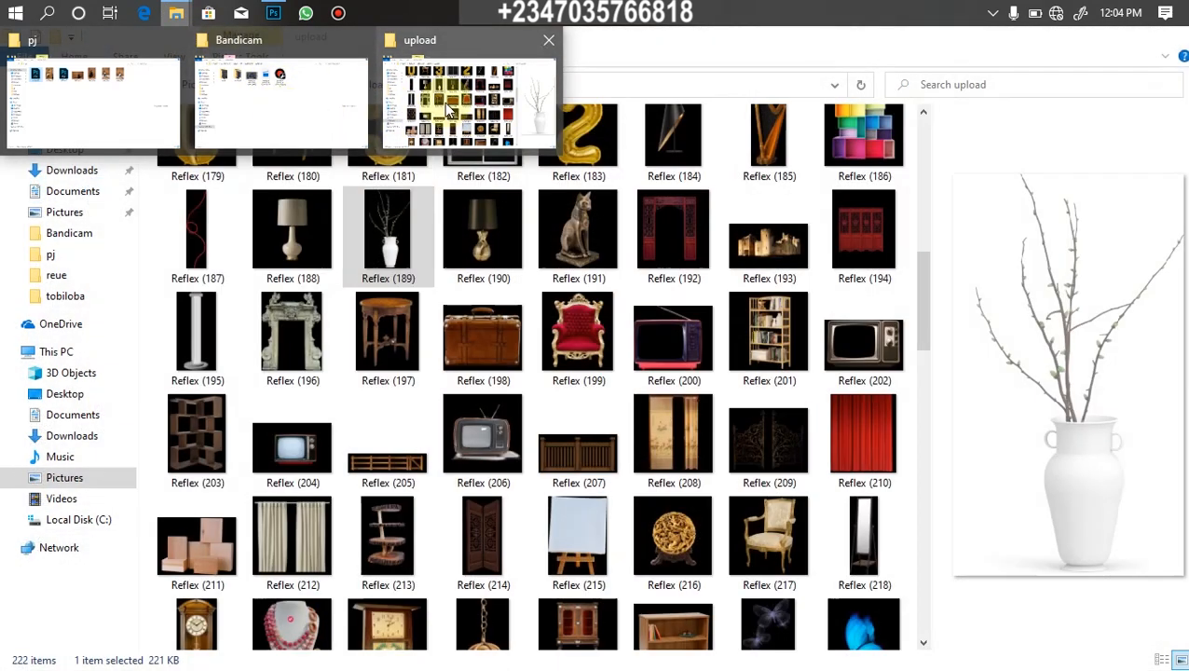
pyautogui.moveTo(929, 331); pyautogui.dragTo(944, 184)
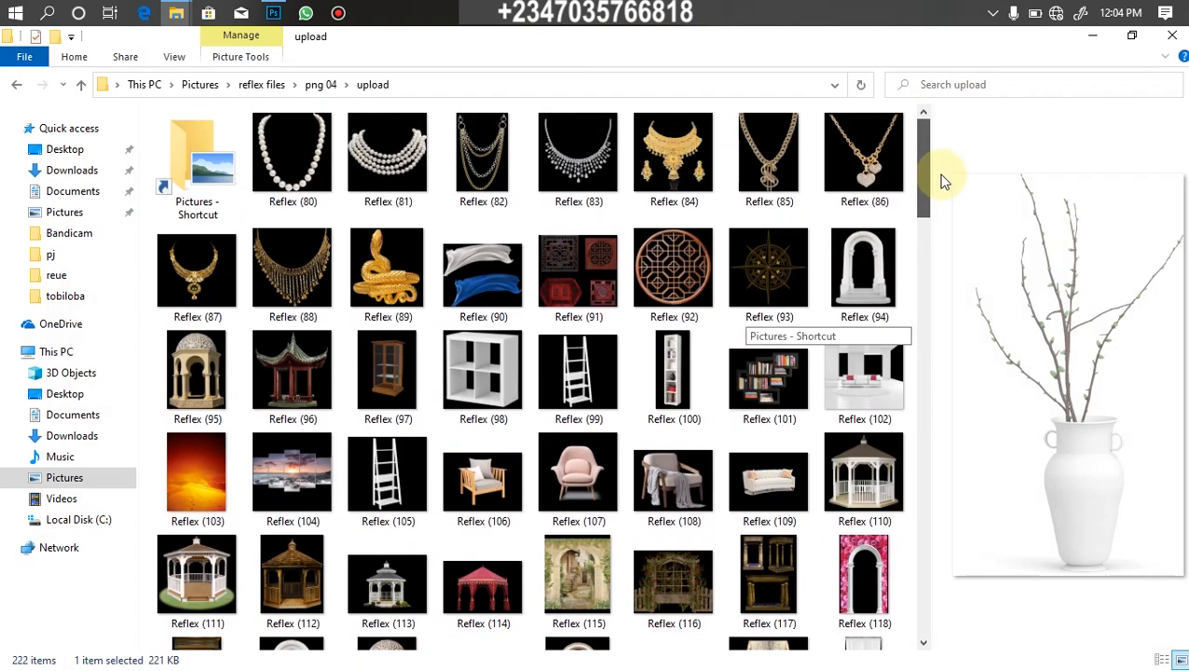
pyautogui.moveTo(896, 230); pyautogui.dragTo(895, 270)
pyautogui.click(81, 84)
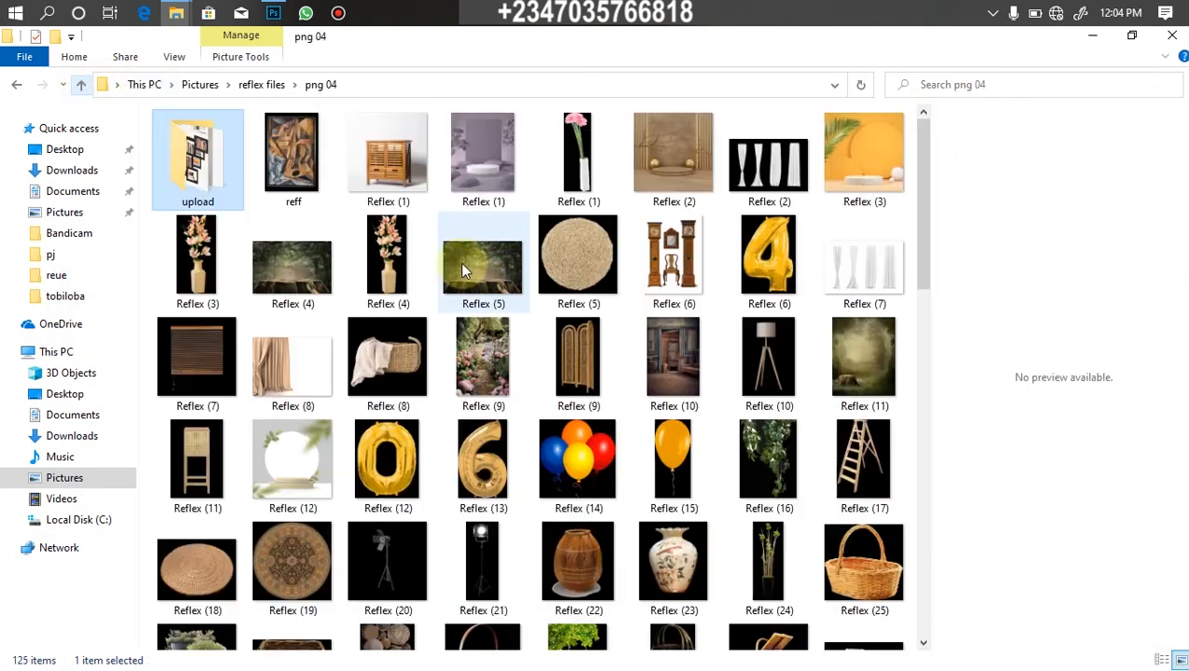
pyautogui.click(291, 167)
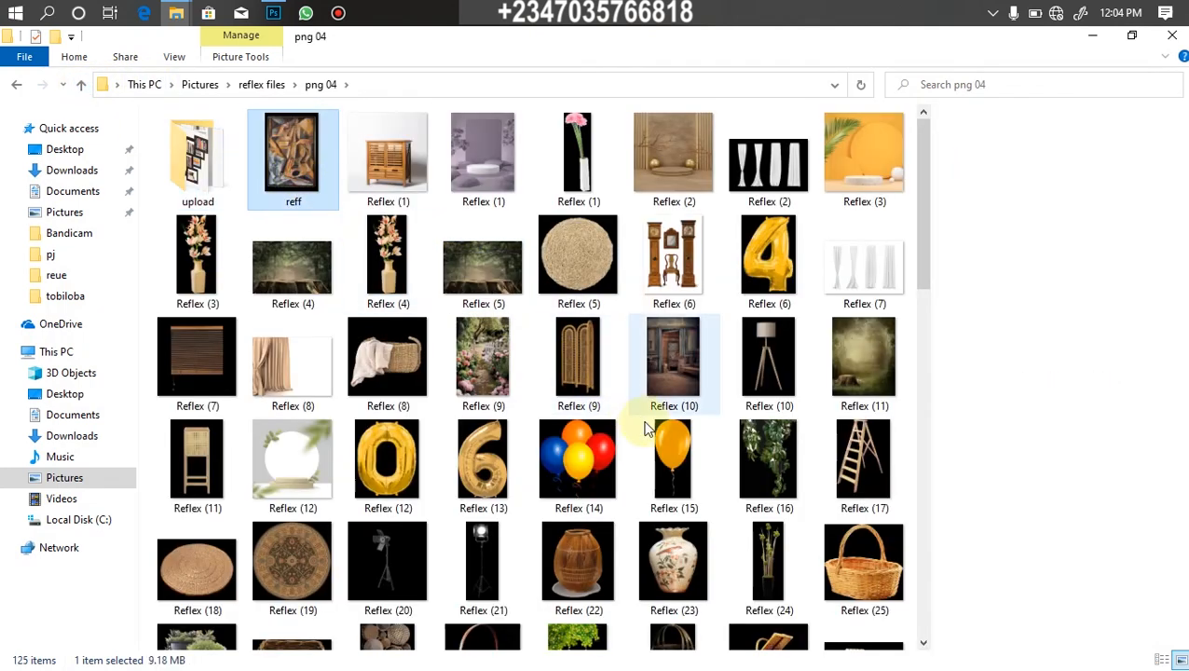
# Place reff in the portrait document at 11.53% scale, high on the wall behind the woman's head.
pyautogui.moveTo(326, 200); pyautogui.dragTo(478, 372)
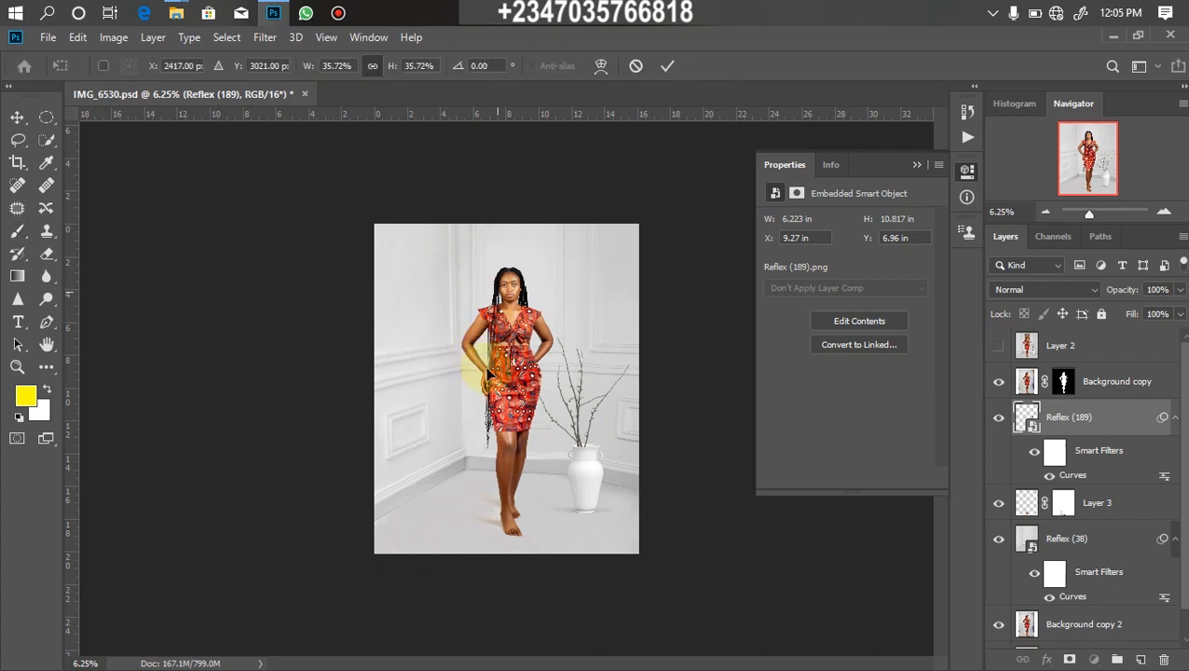
pyautogui.moveTo(507, 554); pyautogui.dragTo(549, 325)
pyautogui.moveTo(506, 285); pyautogui.dragTo(515, 328)
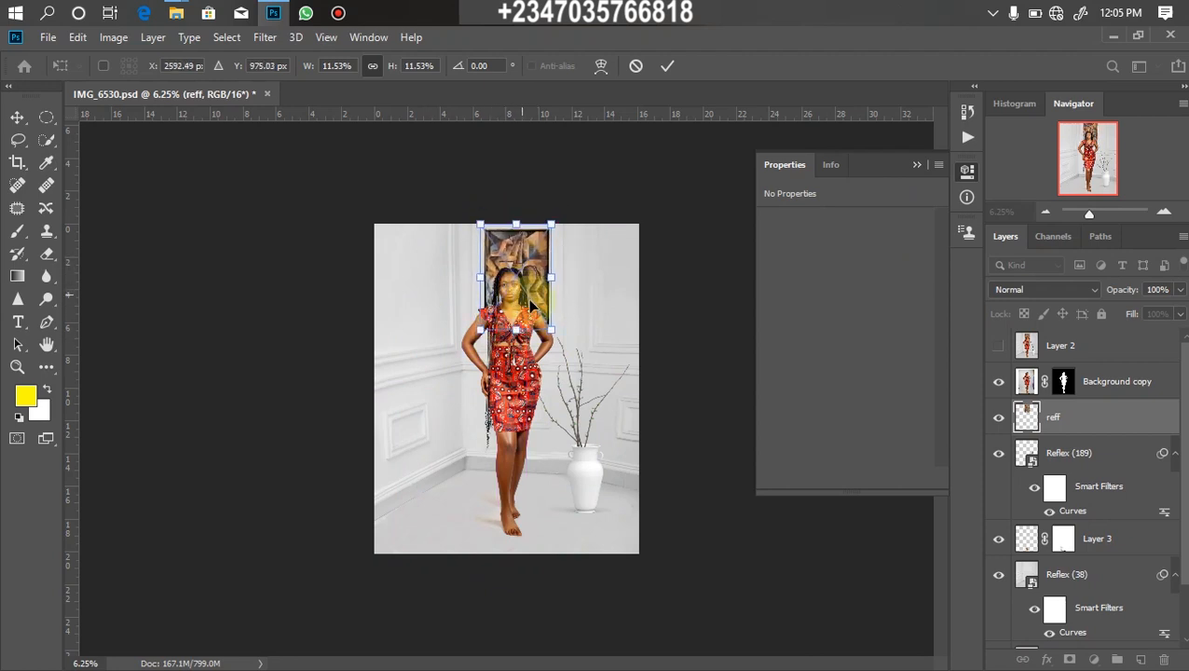
pyautogui.click(668, 509)
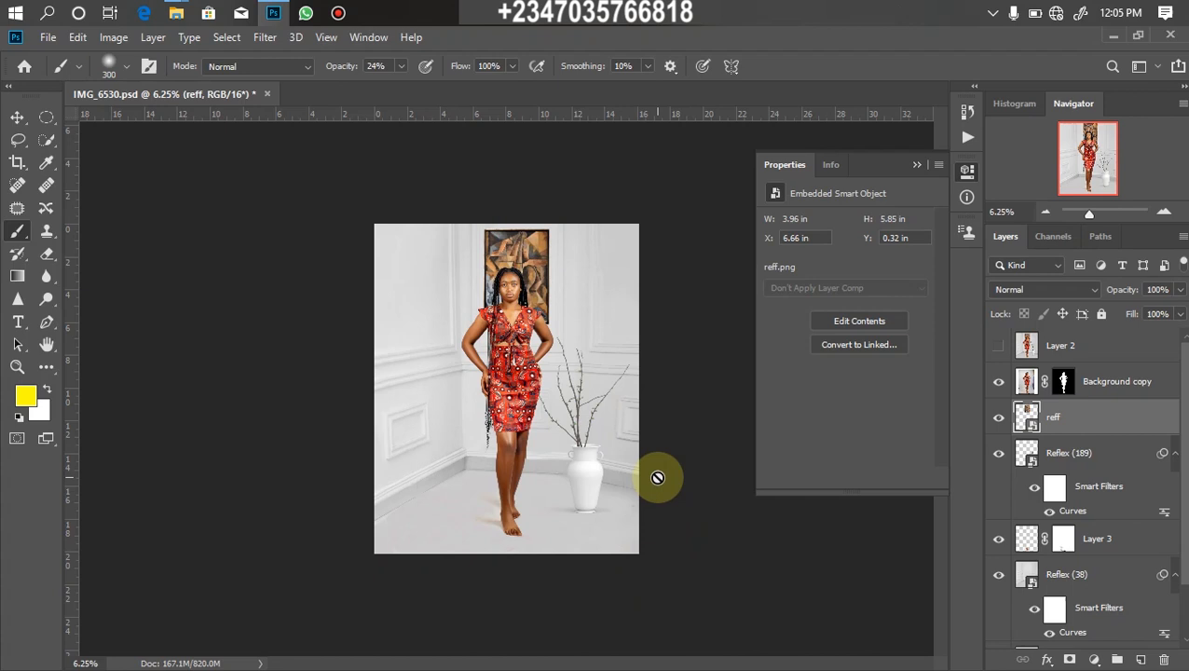
# Add a Gradient Map adjustment layer above Background copy and choose a light-peach-to-orange gradient preset.
pyautogui.click(1110, 388)
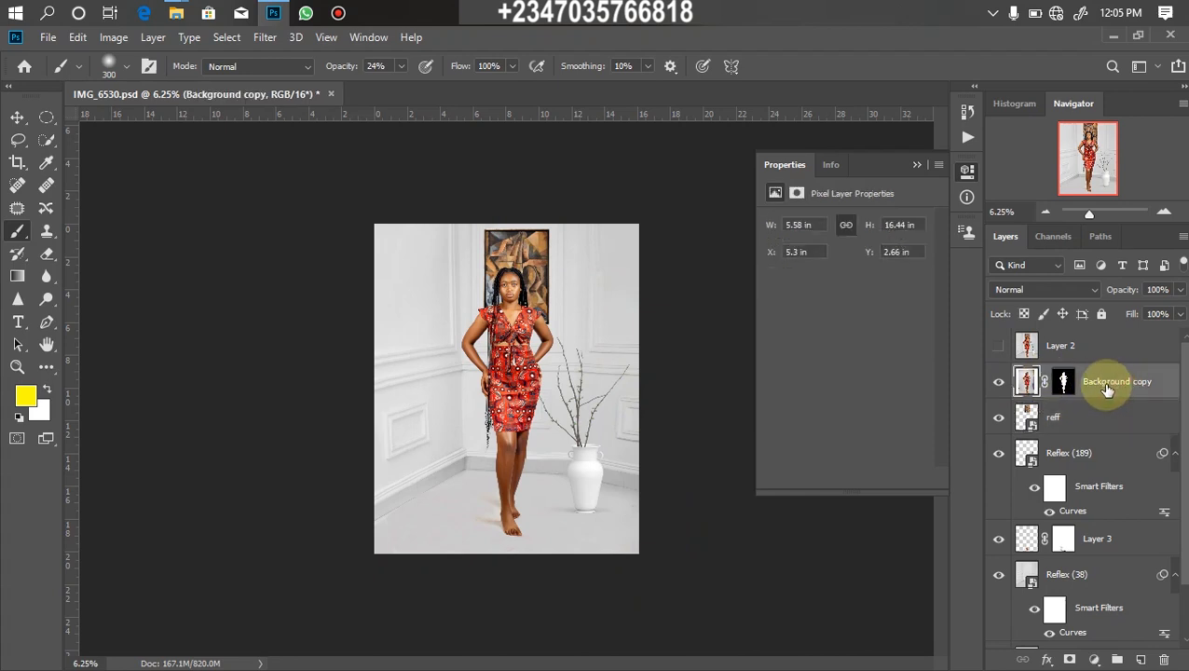
pyautogui.click(1094, 660)
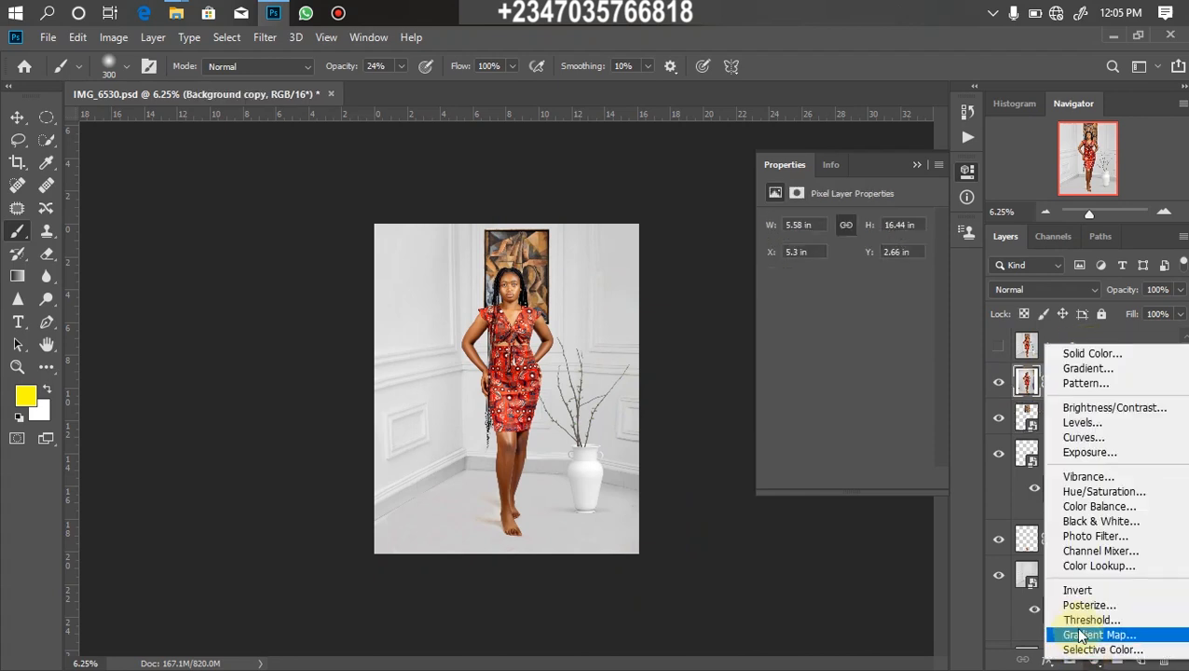
pyautogui.click(1085, 632)
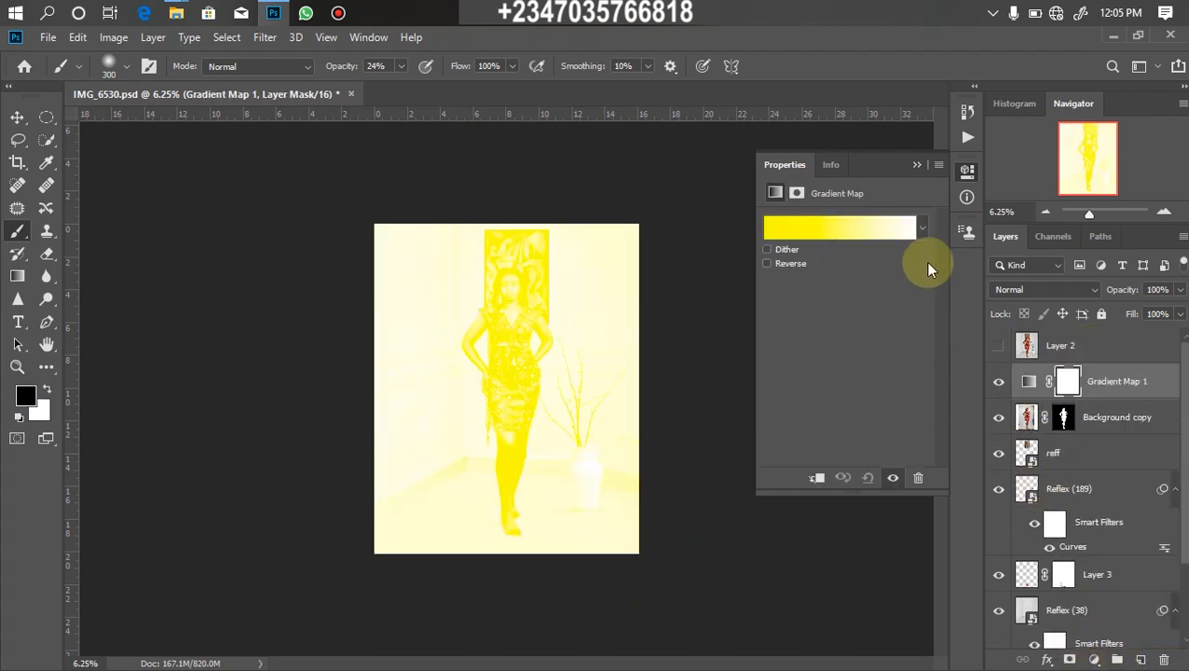
pyautogui.click(920, 230)
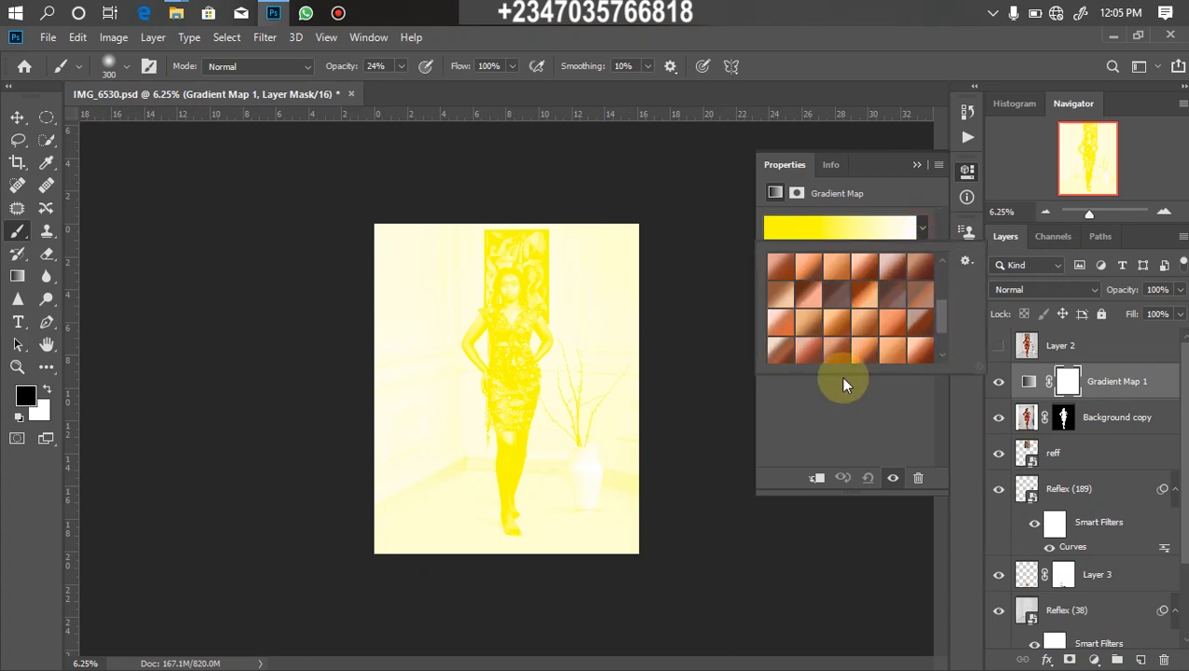
pyautogui.click(835, 269)
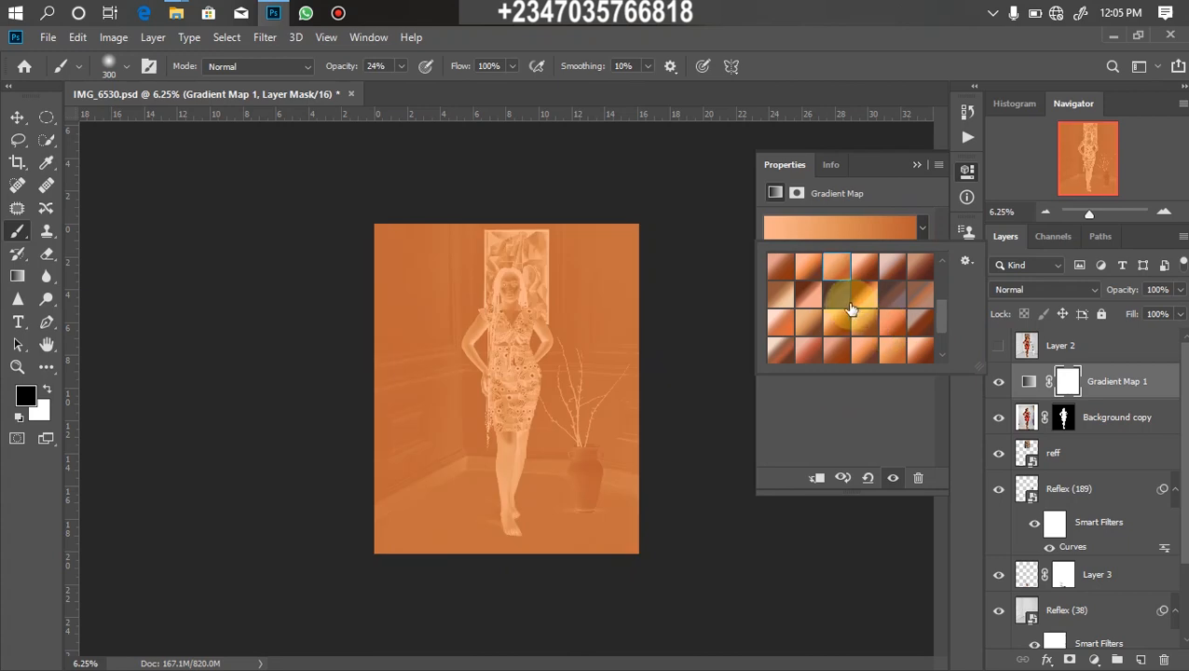
pyautogui.press('Escape')
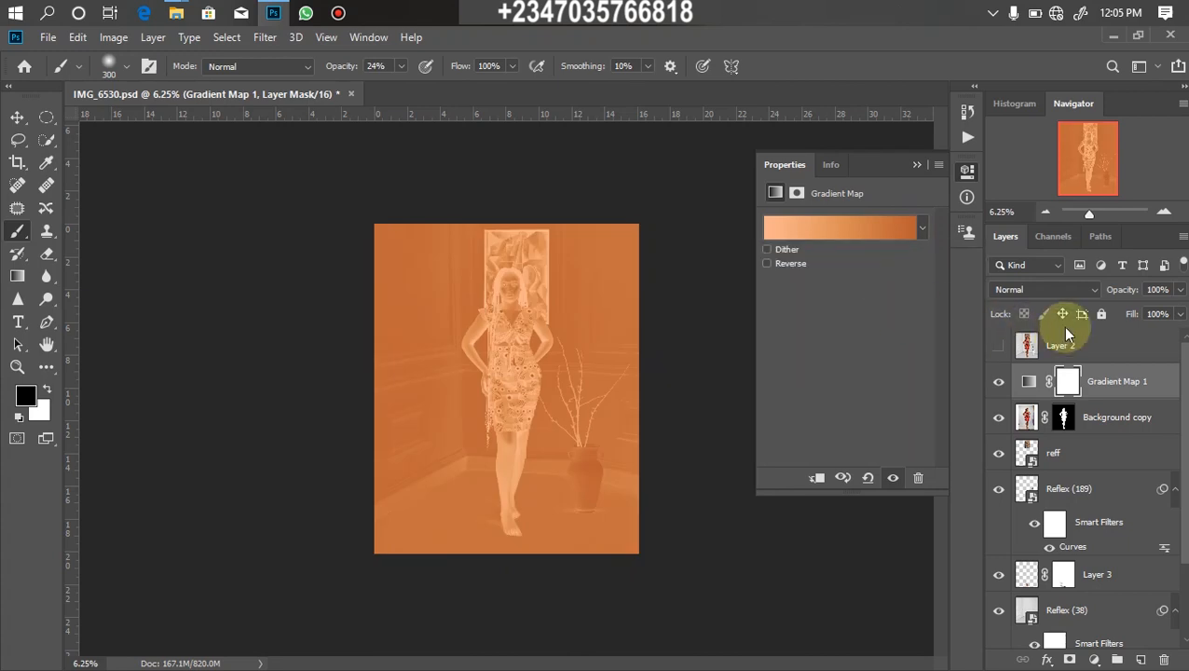
# Set the Gradient Map layer's blend mode to Soft Light and check the warm toning at several zoom levels.
pyautogui.click(1031, 287)
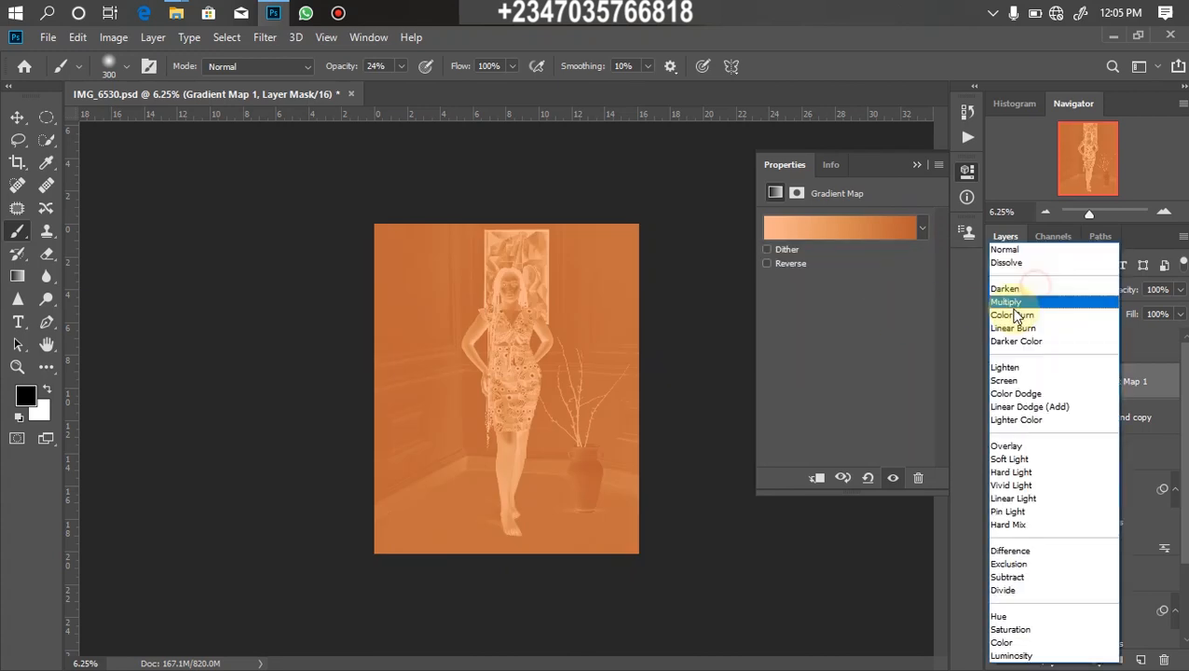
pyautogui.click(1009, 459)
pyautogui.hotkey('ctrl', '+')
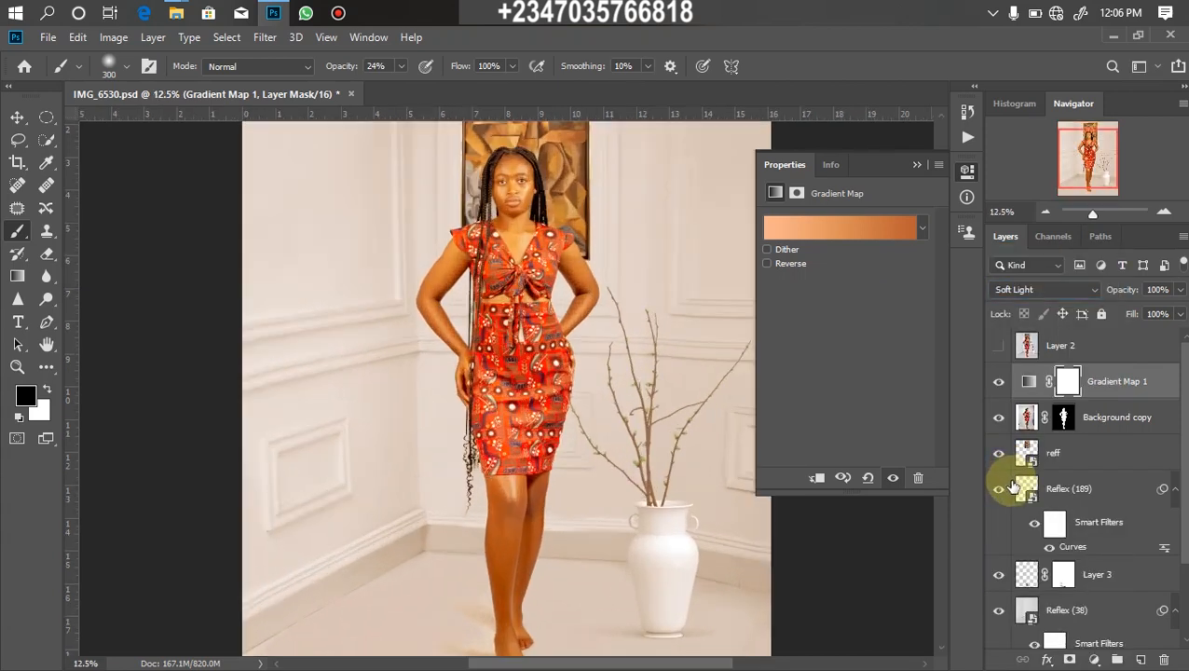
pyautogui.hotkey('ctrl', '-')
pyautogui.hotkey('ctrl', '+')
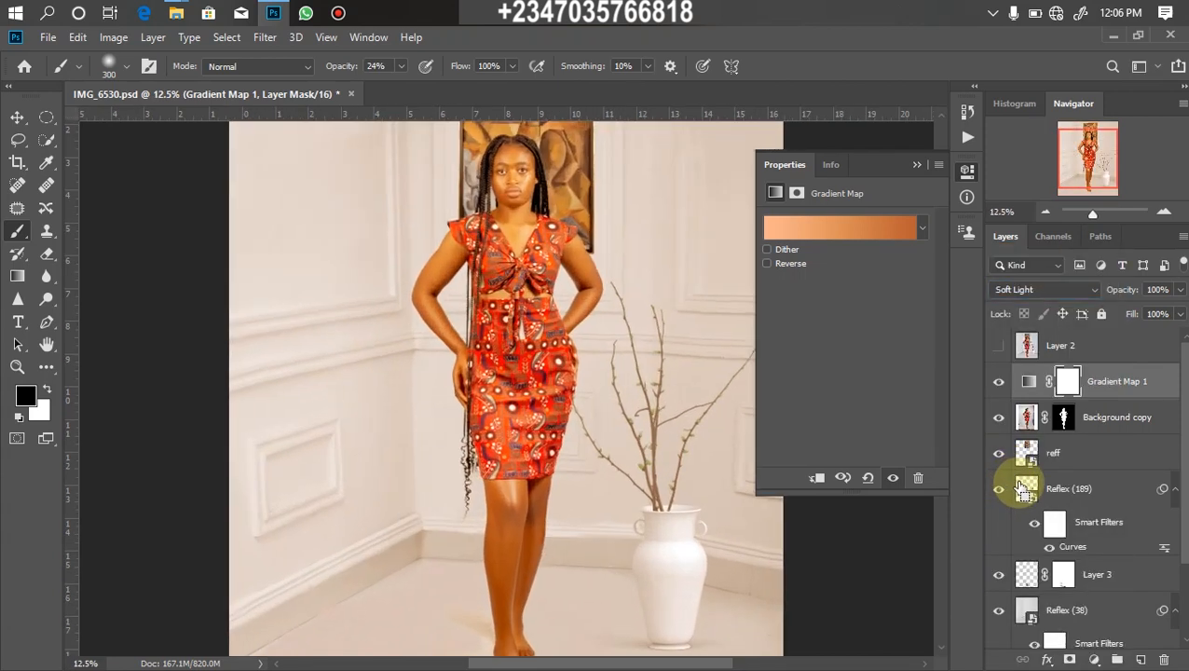
pyautogui.hotkey('ctrl', '-')
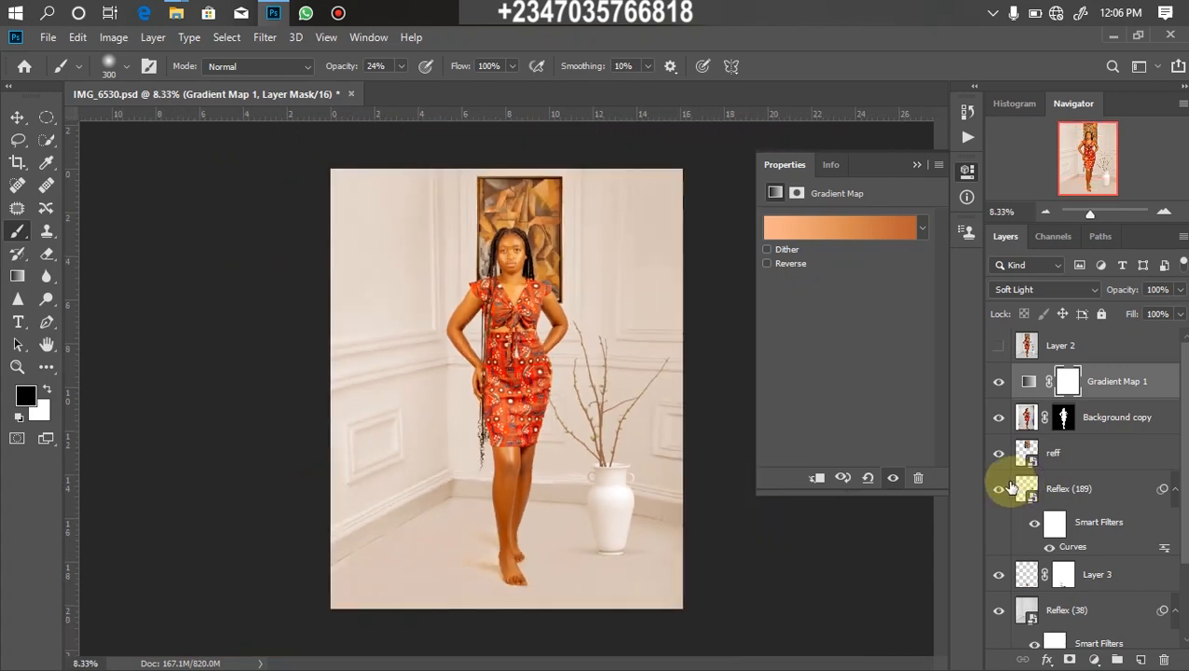
# Invert the Gradient Map's mask to black and load the woman's outline from the Background copy mask as a selection.
pyautogui.hotkey('ctrl', '+')
pyautogui.hotkey('ctrl', '-')
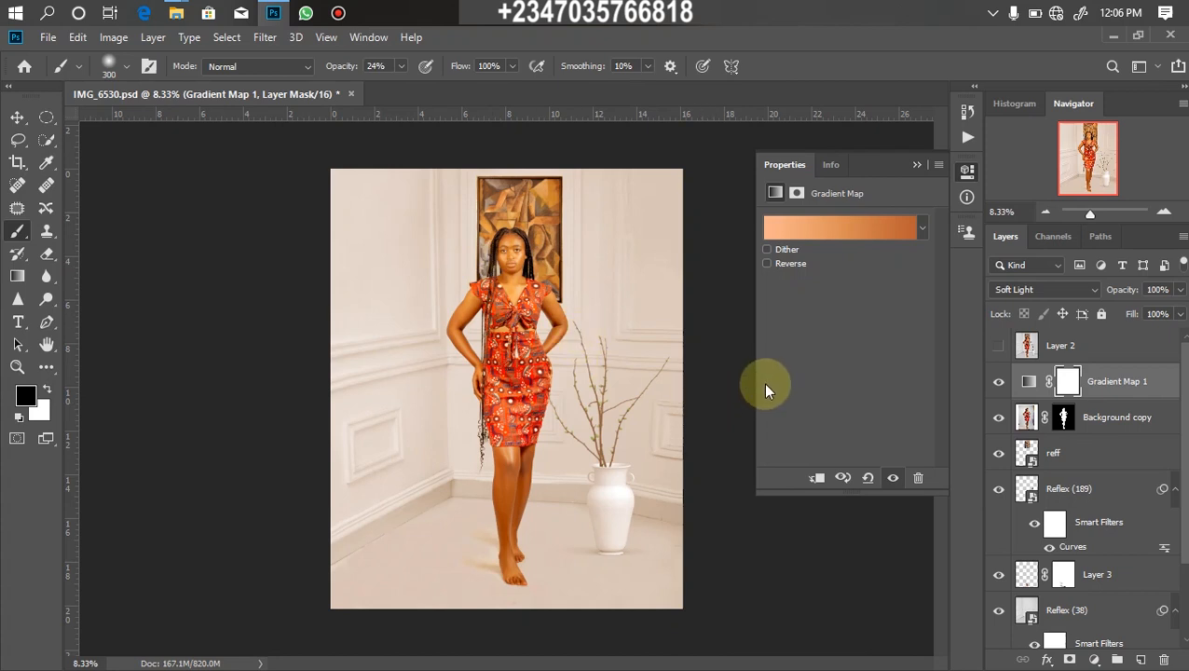
pyautogui.hotkey('ctrl', 'i')
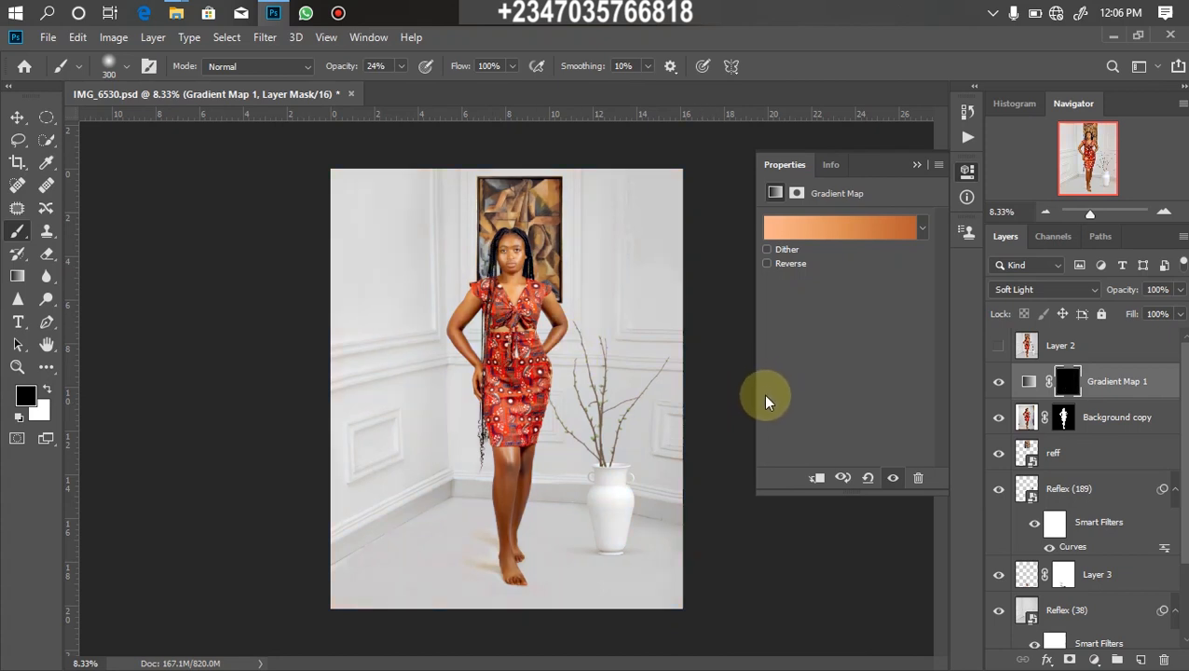
pyautogui.hotkey('ctrl', '+')
pyautogui.hotkey('ctrl', '+')
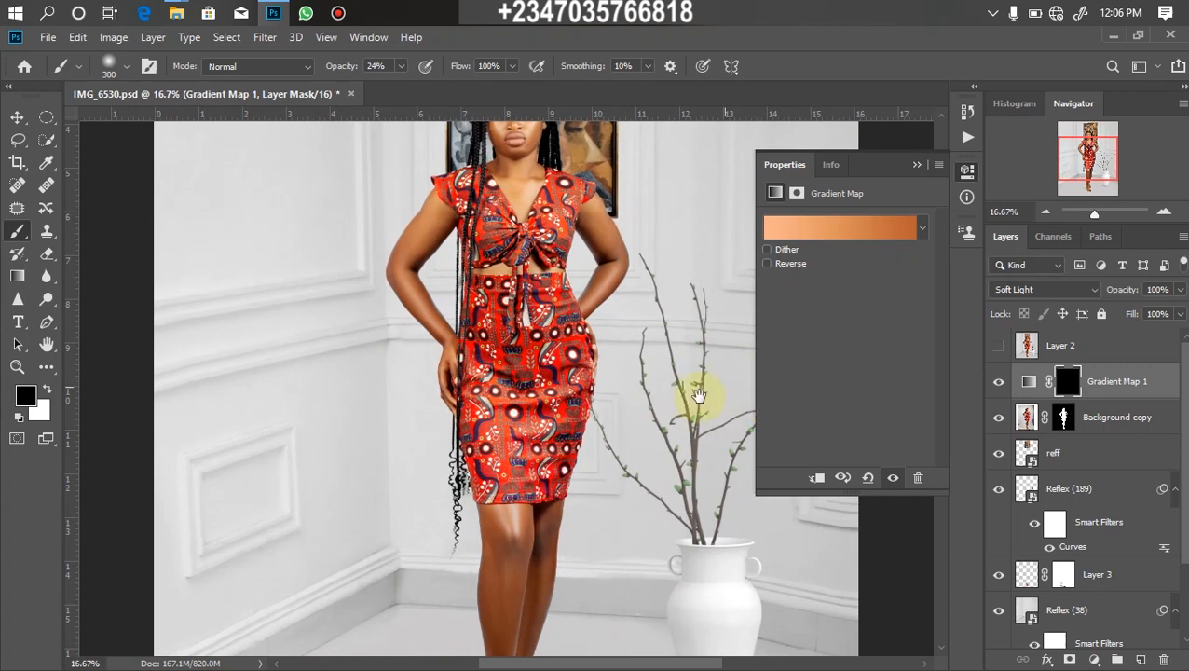
pyautogui.moveTo(602, 500); pyautogui.dragTo(618, 319)
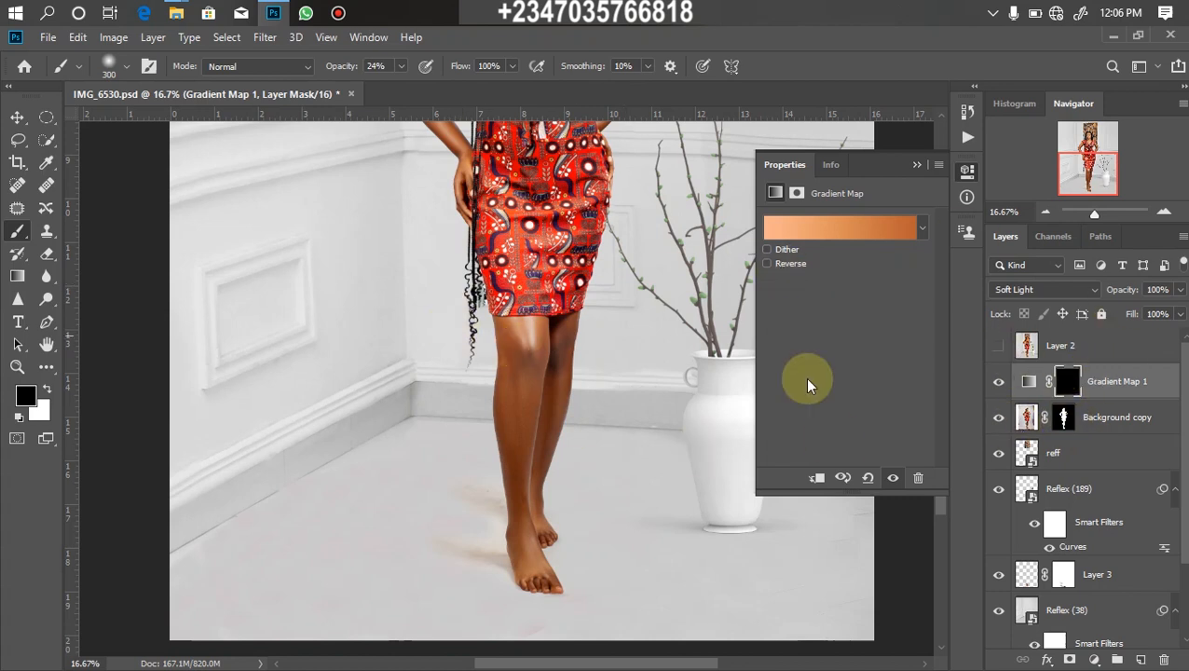
pyautogui.keyDown('ctrl'); pyautogui.click(1063, 417); pyautogui.keyUp('ctrl')
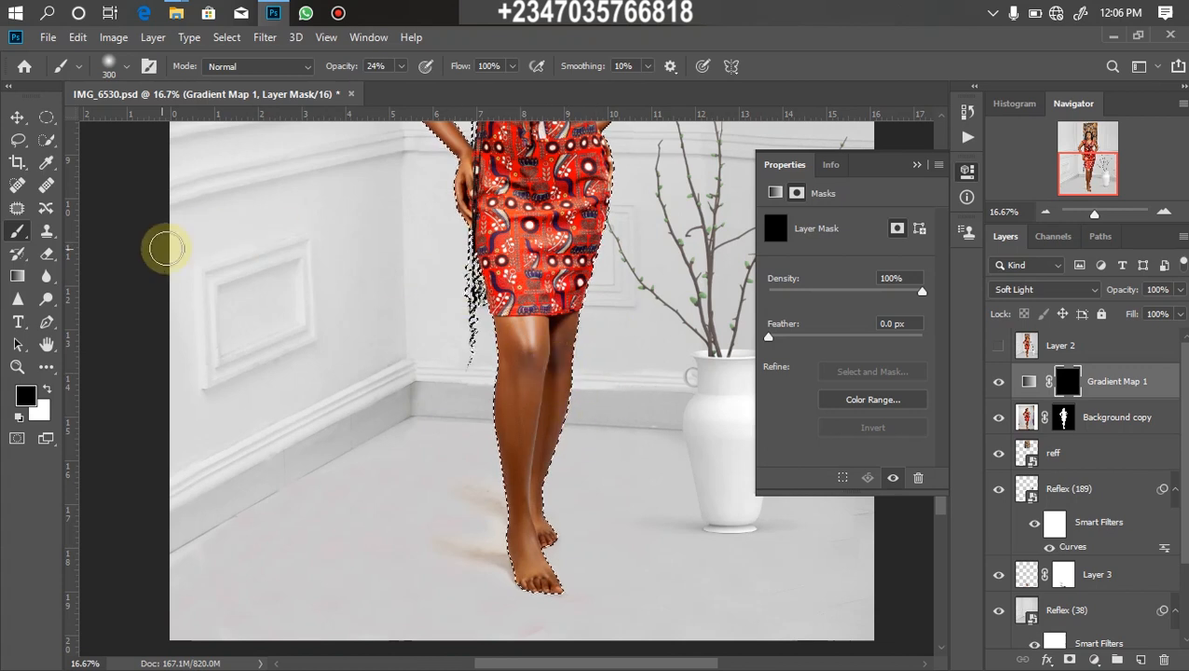
# Paint the woman's legs and feet white on the Gradient Map mask, using a size 500 brush at 100% opacity.
pyautogui.click(400, 66)
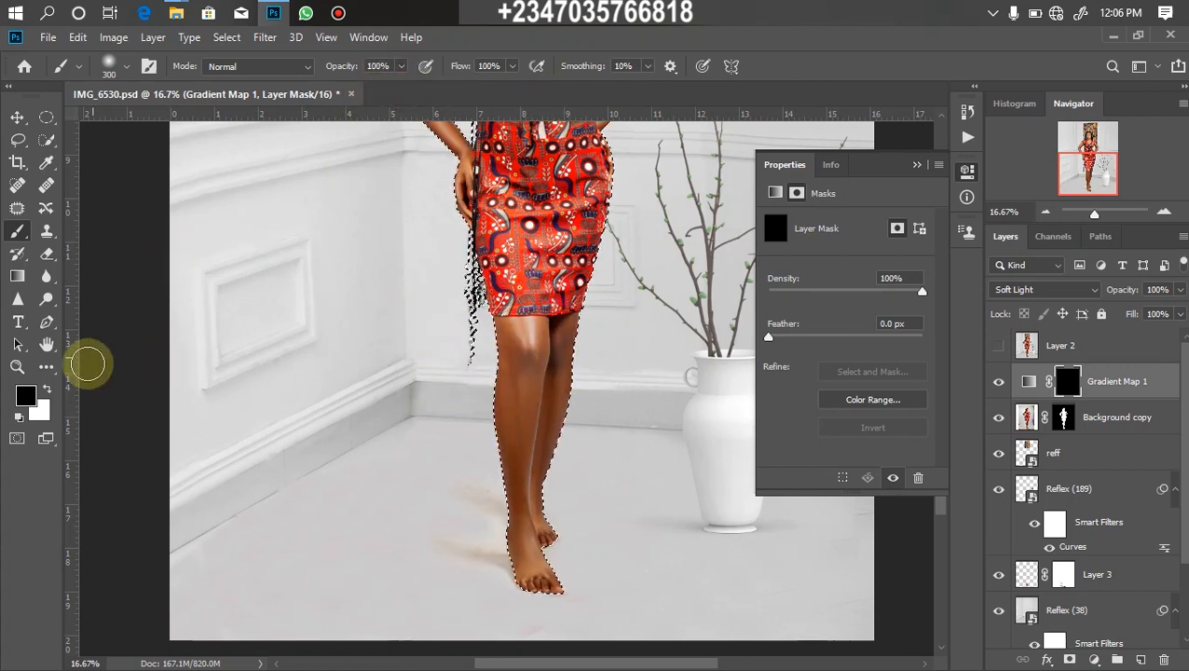
pyautogui.click(46, 391)
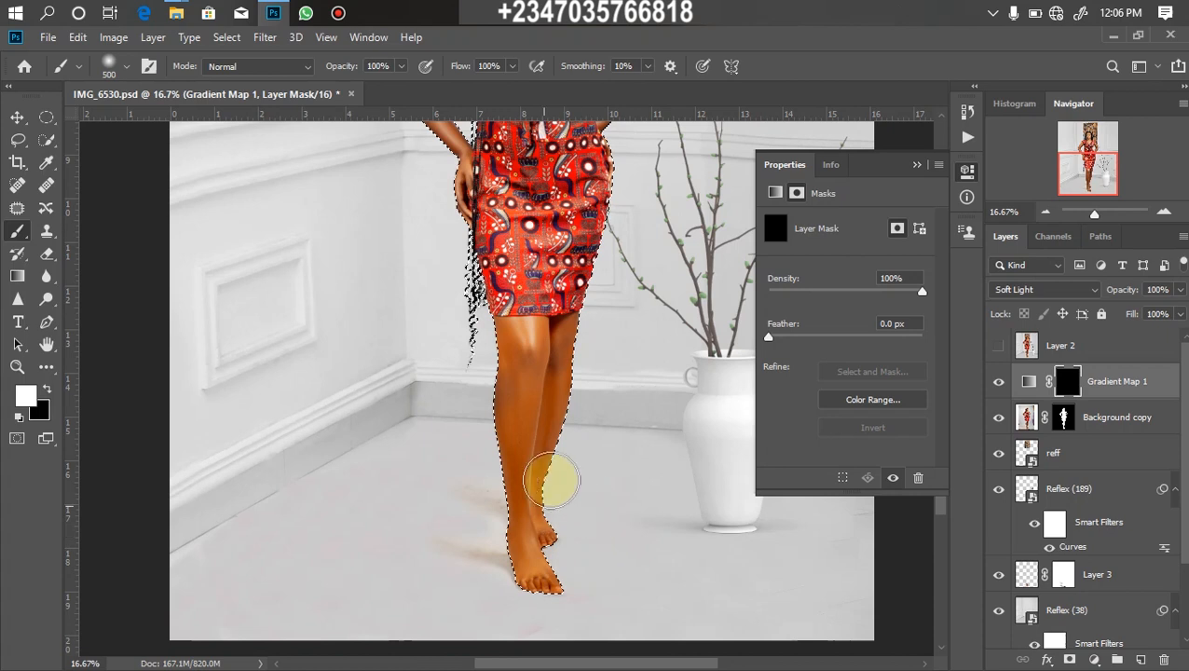
pyautogui.moveTo(573, 377)
pyautogui.mouseDown()
pyautogui.moveTo(502, 379)
pyautogui.moveTo(489, 422)
pyautogui.moveTo(569, 359)
pyautogui.mouseUp()
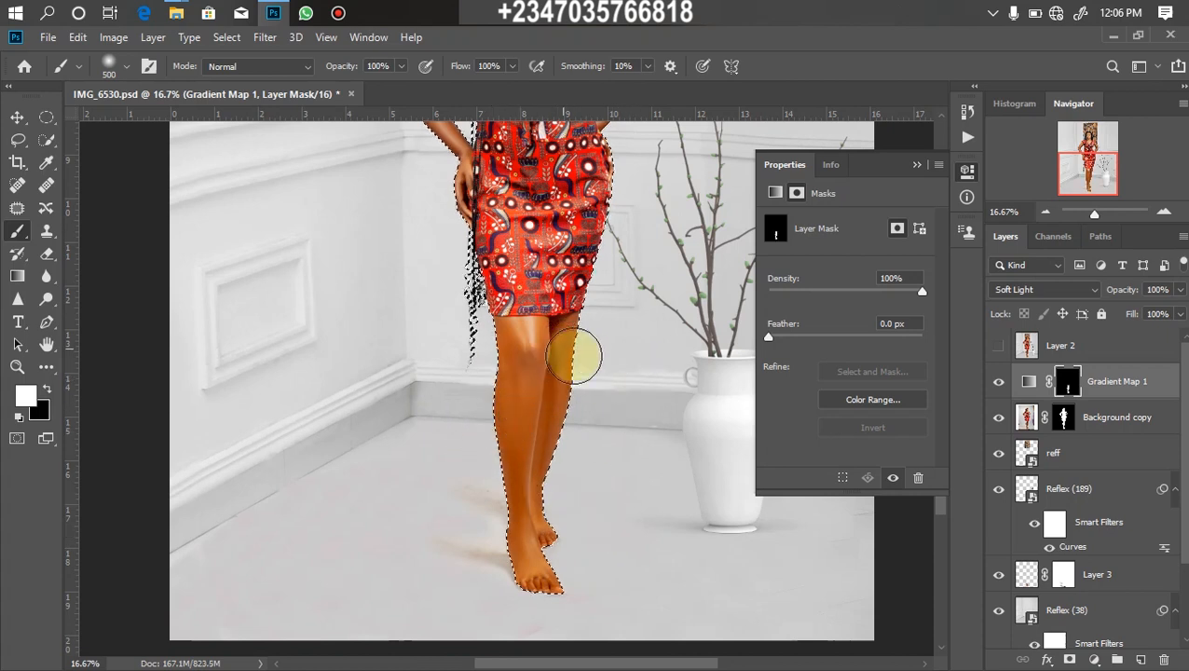
# Paint both arms and hands white on the Gradient Map mask, varying the brush size between 175 and 300.
pyautogui.scroll(5, 644, 541)
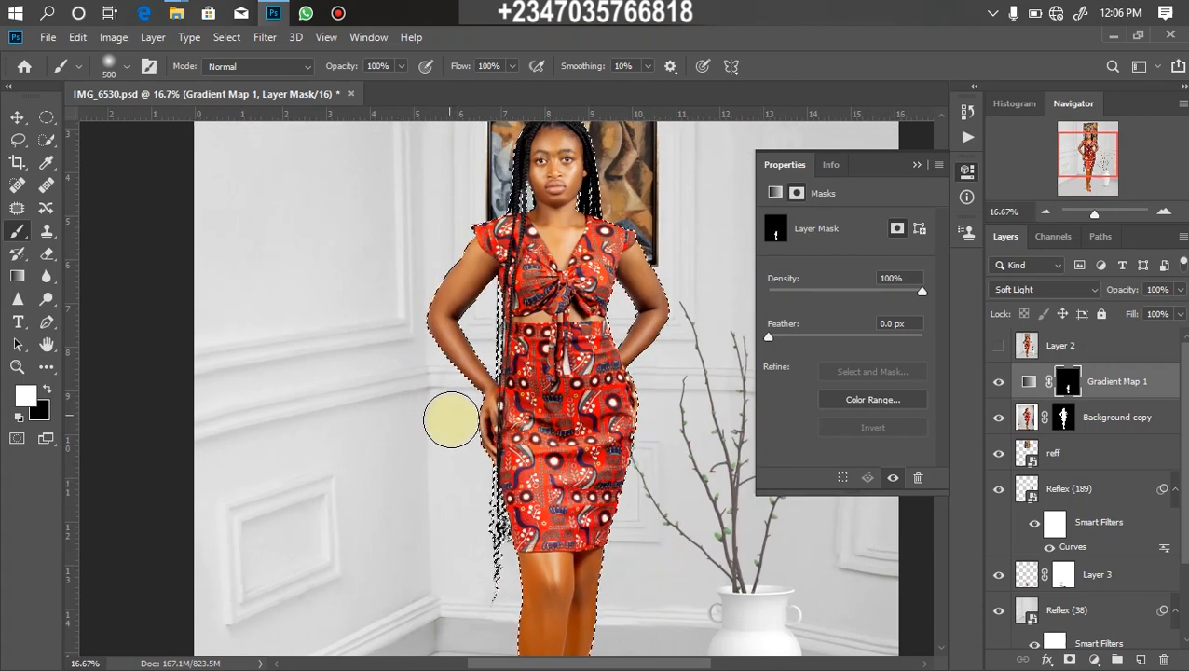
pyautogui.press('[')
pyautogui.press('[')
pyautogui.press('[')
pyautogui.press('[')
pyautogui.click(495, 436)
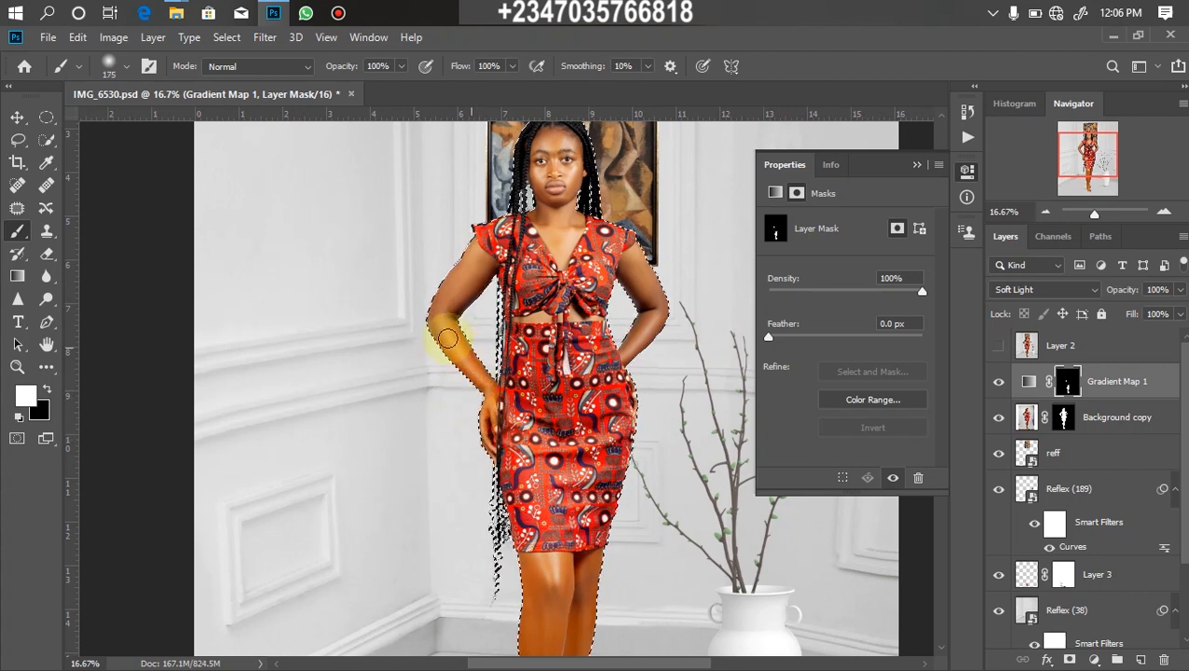
pyautogui.press(']')
pyautogui.press(']')
pyautogui.press(']')
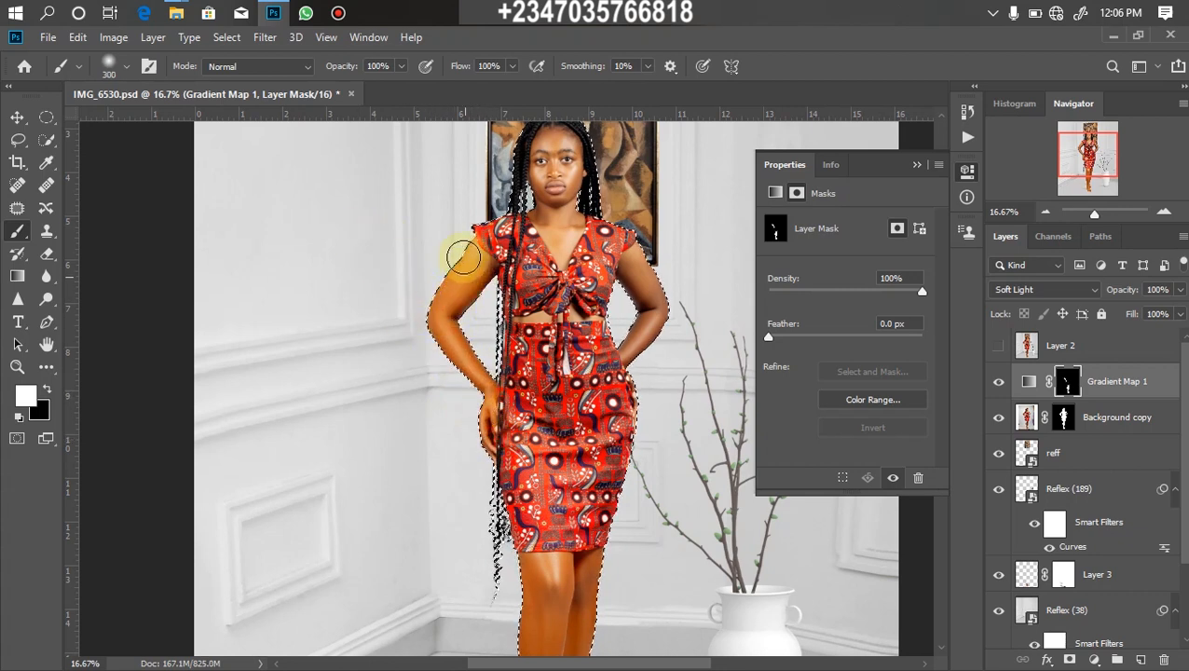
pyautogui.moveTo(480, 269)
pyautogui.mouseDown()
pyautogui.moveTo(461, 249)
pyautogui.moveTo(450, 333)
pyautogui.moveTo(429, 350)
pyautogui.moveTo(510, 328)
pyautogui.moveTo(641, 348)
pyautogui.mouseUp()
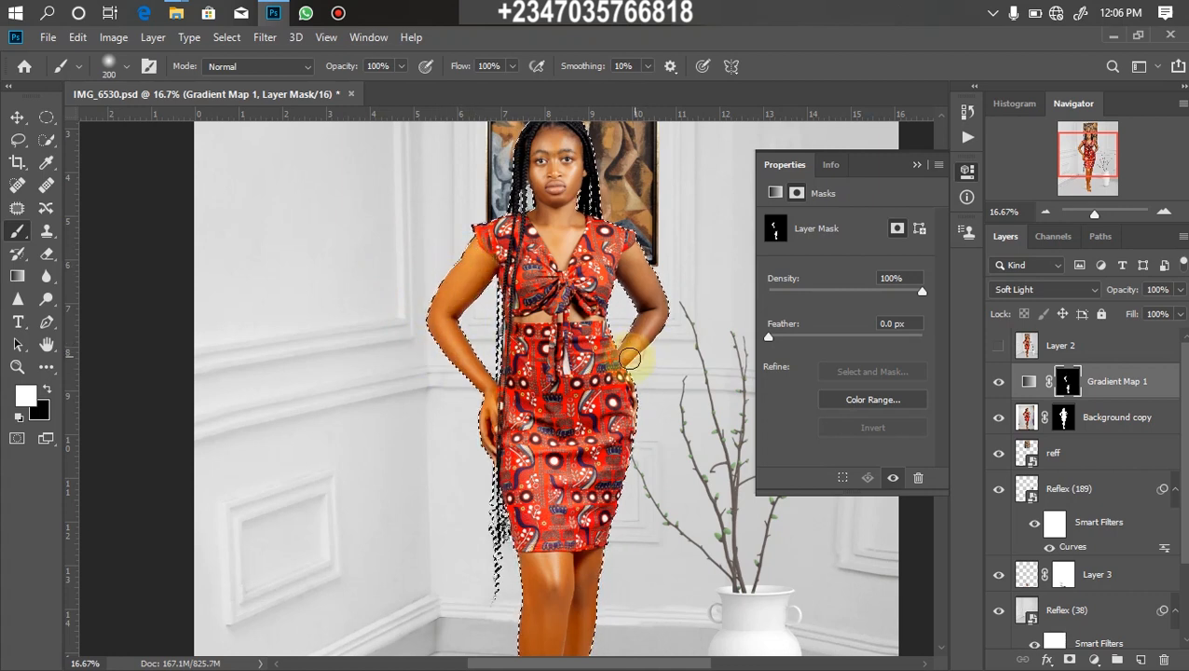
pyautogui.moveTo(643, 273)
pyautogui.mouseDown()
pyautogui.moveTo(650, 283)
pyautogui.moveTo(636, 257)
pyautogui.mouseUp()
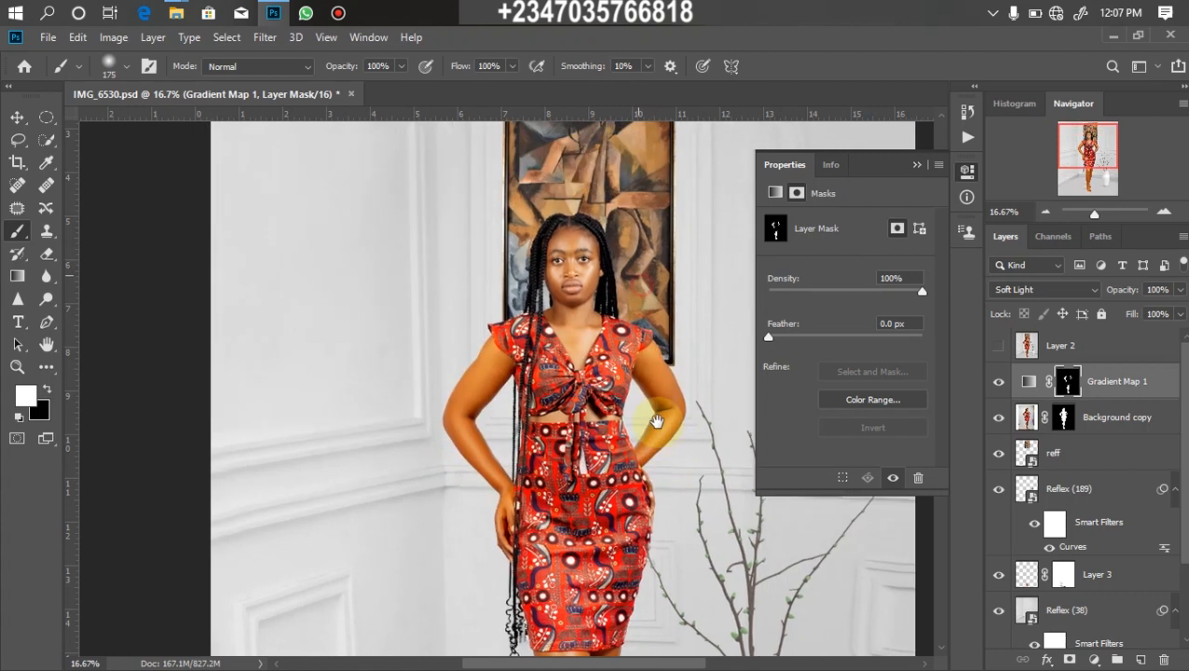
# Paint the face, neck and chest white on the Gradient Map mask with a brush of size 125 to 150, and clear the selection.
pyautogui.moveTo(656, 421); pyautogui.dragTo(675, 447)
pyautogui.hotkey('ctrl', 'shift', 'd')
pyautogui.moveTo(611, 401)
pyautogui.mouseDown()
pyautogui.moveTo(572, 389)
pyautogui.moveTo(583, 405)
pyautogui.moveTo(569, 379)
pyautogui.moveTo(582, 412)
pyautogui.moveTo(559, 366)
pyautogui.moveTo(565, 349)
pyautogui.mouseUp()
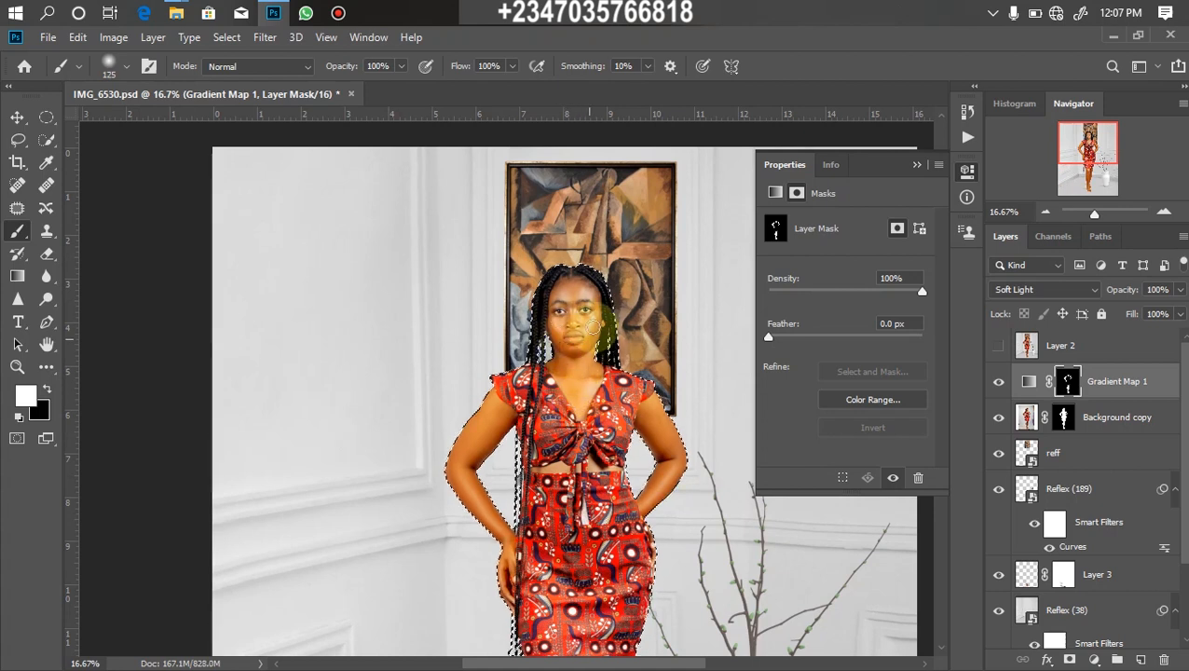
pyautogui.press(']')
pyautogui.moveTo(558, 293)
pyautogui.mouseDown()
pyautogui.moveTo(580, 323)
pyautogui.moveTo(558, 313)
pyautogui.moveTo(559, 344)
pyautogui.moveTo(573, 348)
pyautogui.moveTo(595, 313)
pyautogui.moveTo(553, 368)
pyautogui.mouseUp()
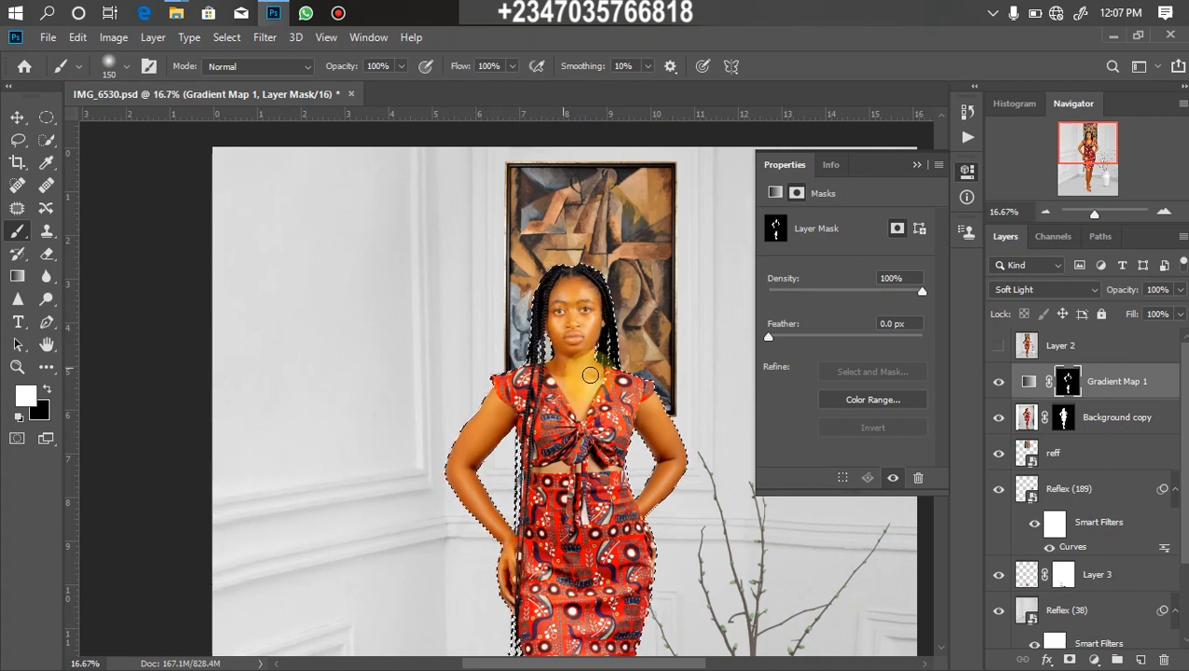
pyautogui.hotkey('ctrl', '-')
pyautogui.hotkey('ctrl', '-')
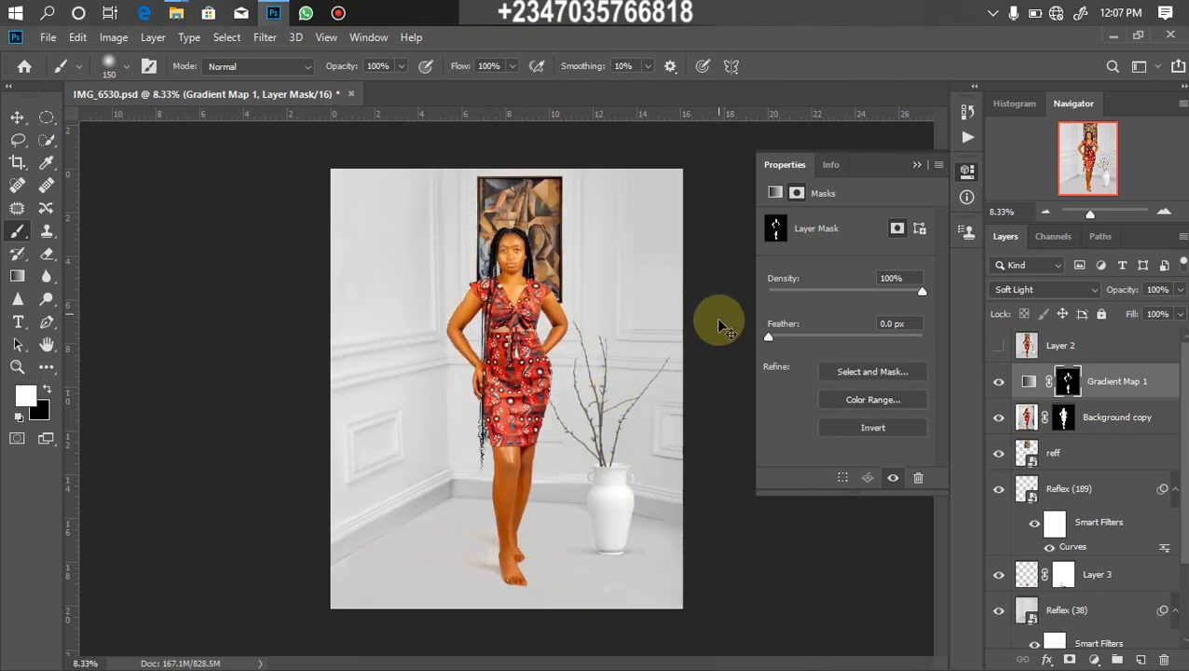
pyautogui.hotkey('ctrl', '+')
pyautogui.hotkey('ctrl', '-')
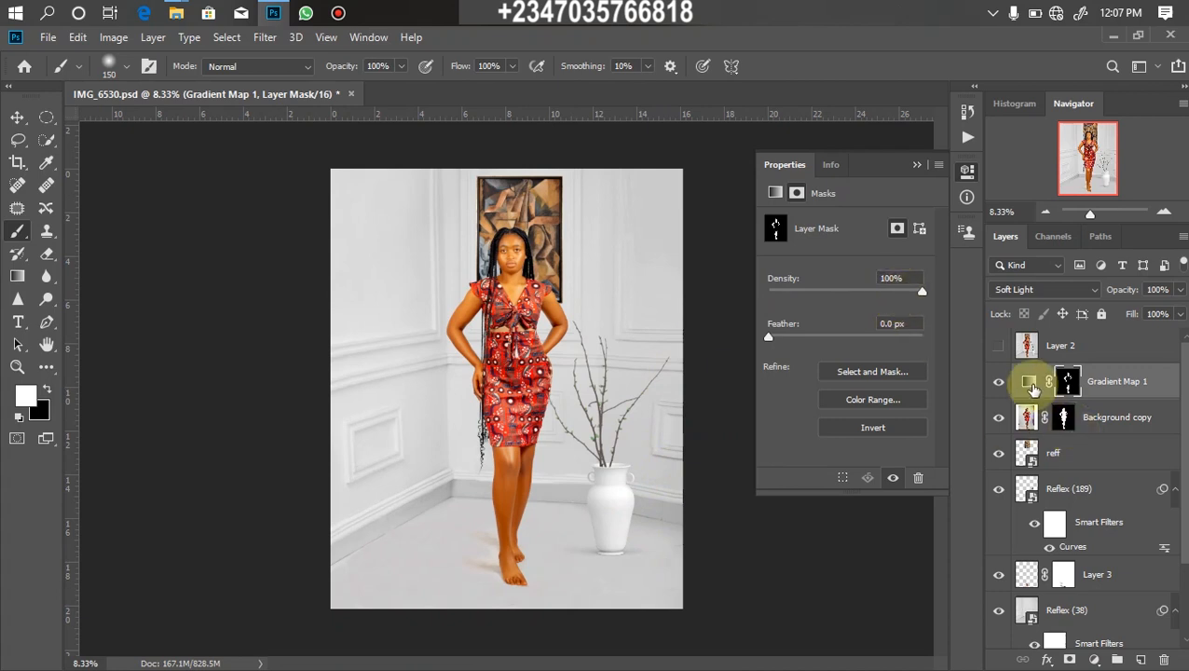
# Compare several copper-toned presets for the Gradient Map and choose the salmon-to-dark-orange gradient.
pyautogui.click(1029, 381)
pyautogui.click(919, 229)
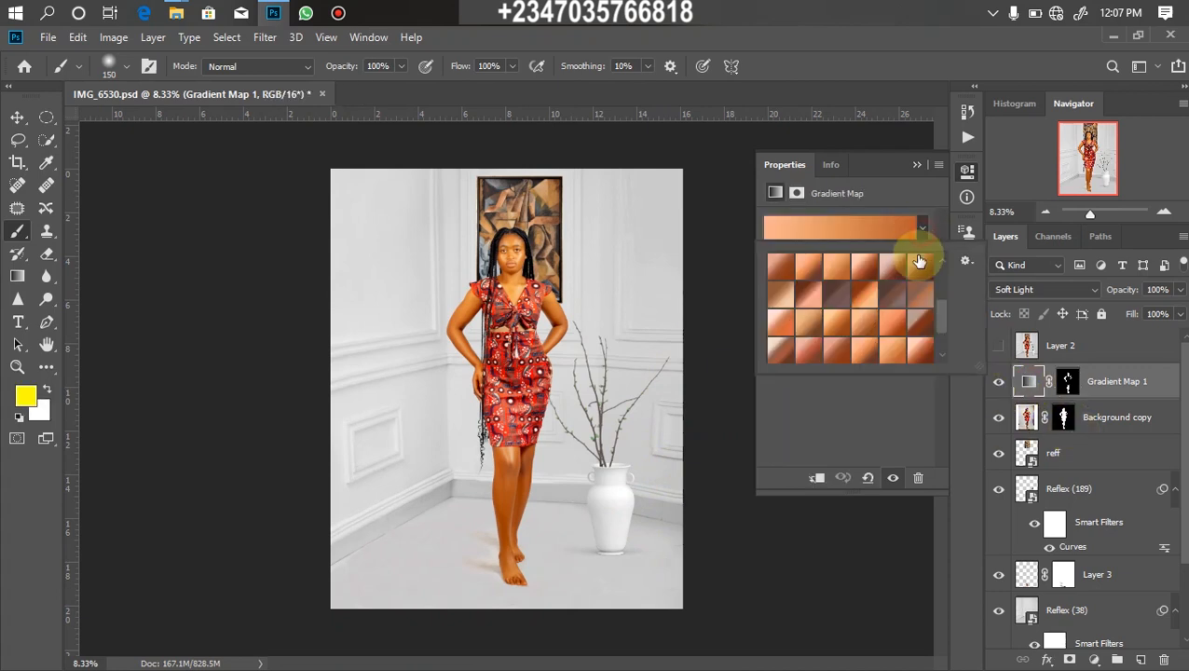
pyautogui.click(834, 319)
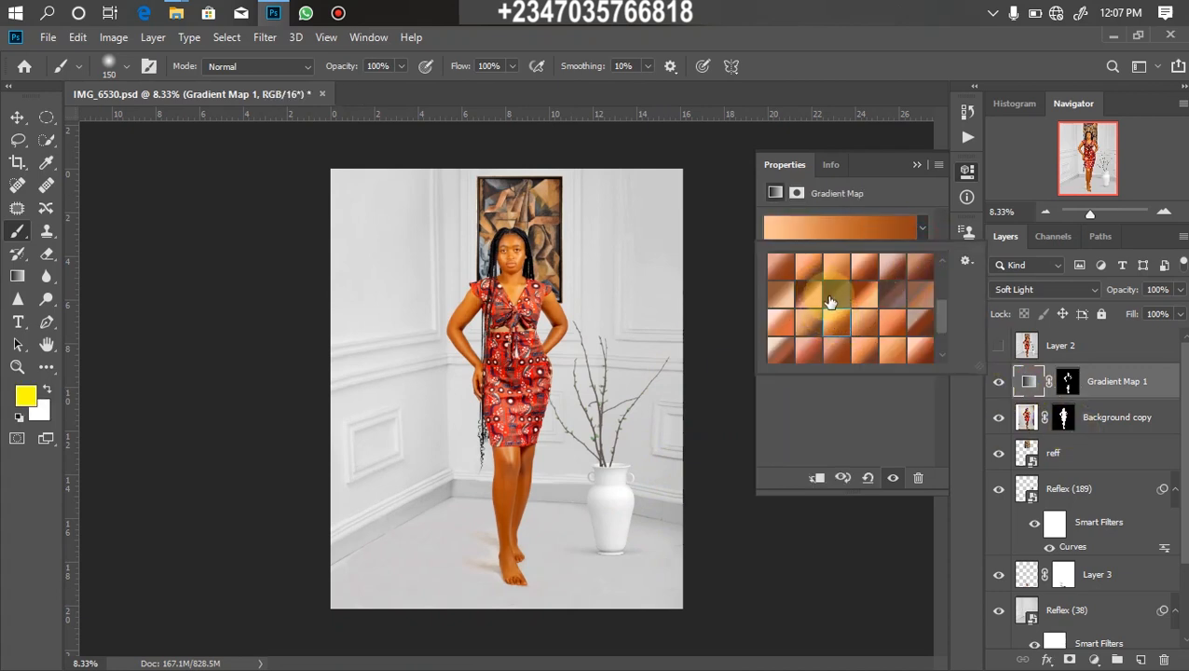
pyautogui.click(807, 293)
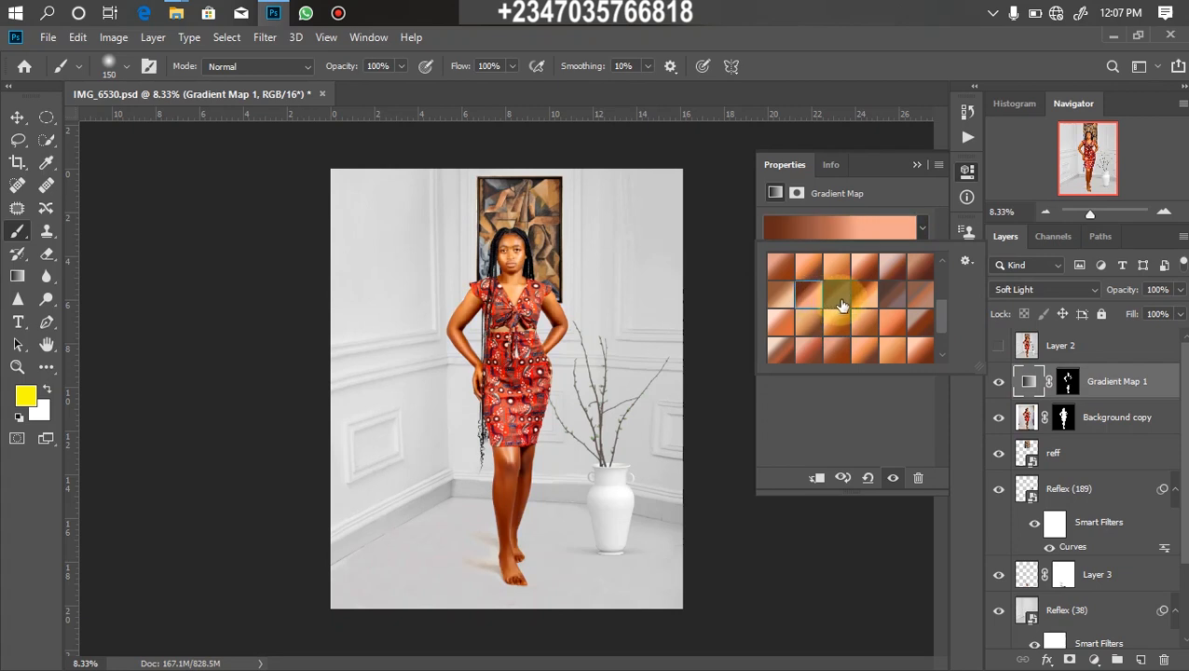
pyautogui.click(840, 302)
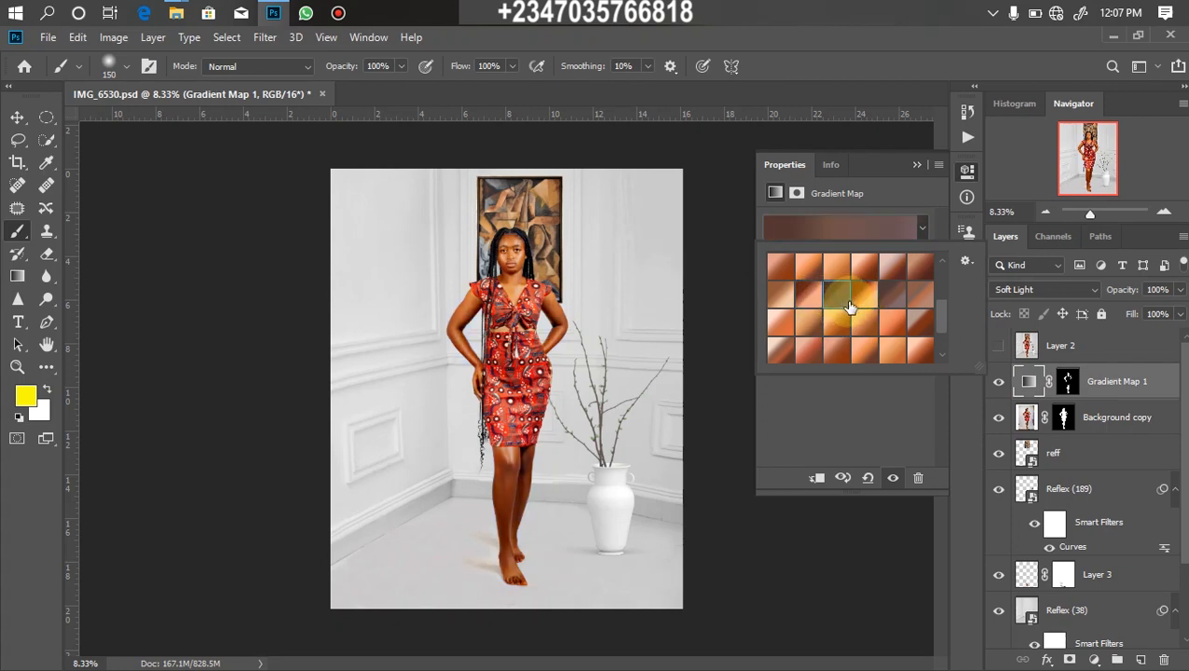
pyautogui.click(893, 300)
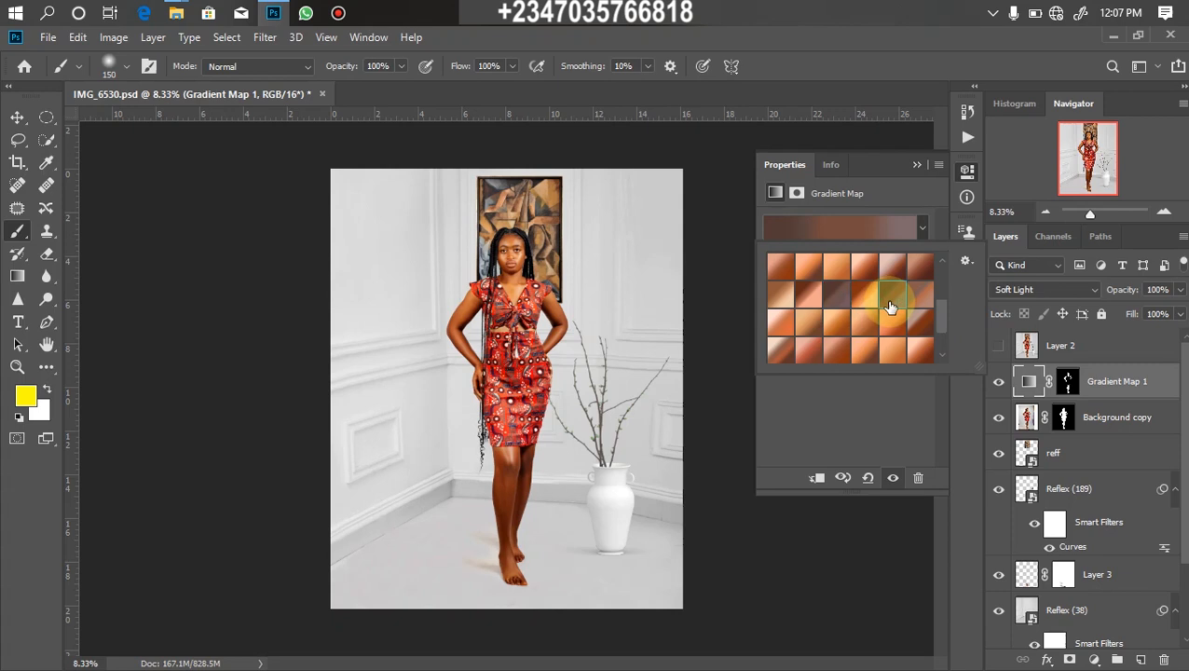
pyautogui.click(894, 328)
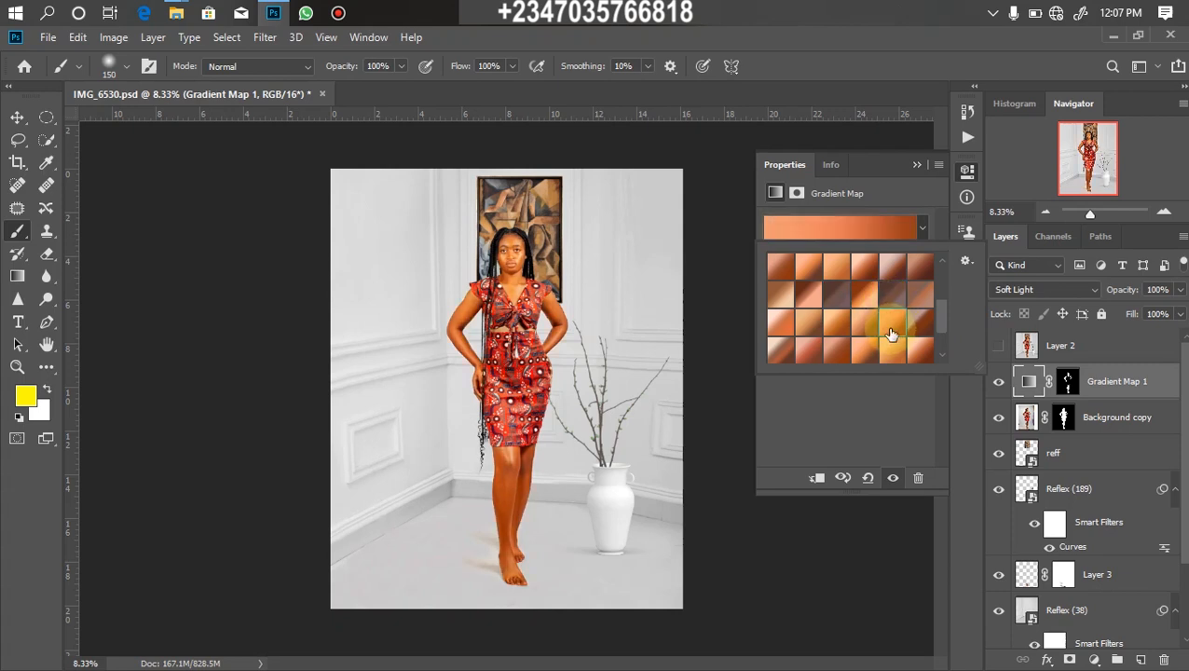
pyautogui.click(887, 352)
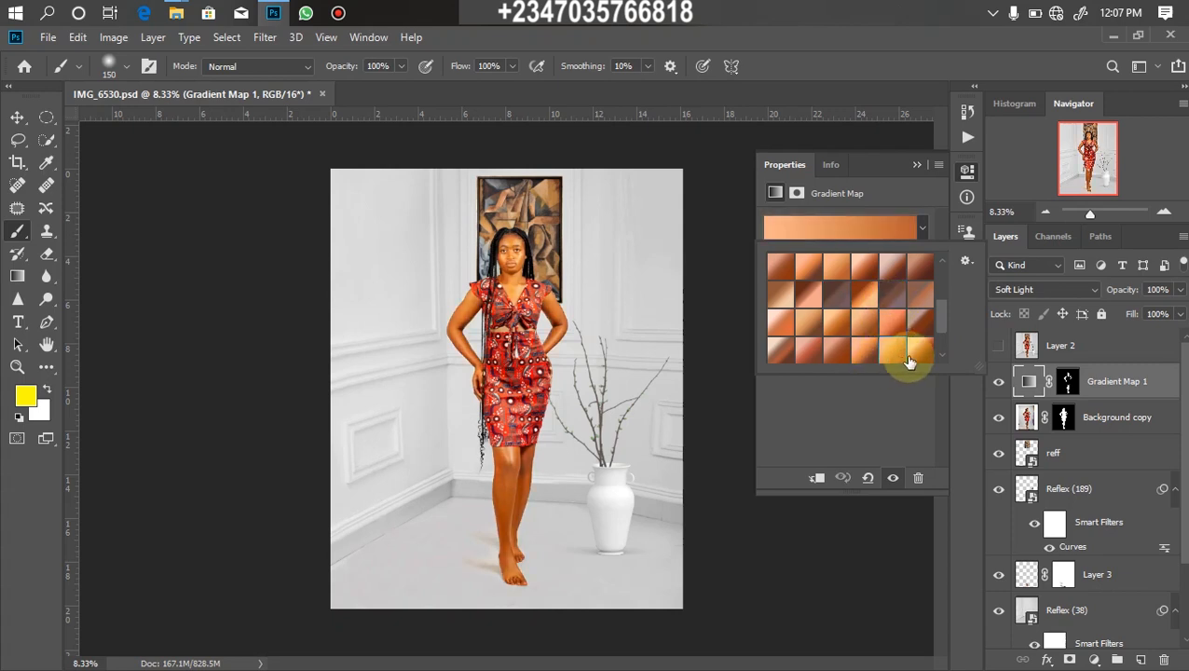
pyautogui.moveTo(945, 315); pyautogui.dragTo(943, 363)
pyautogui.click(807, 358)
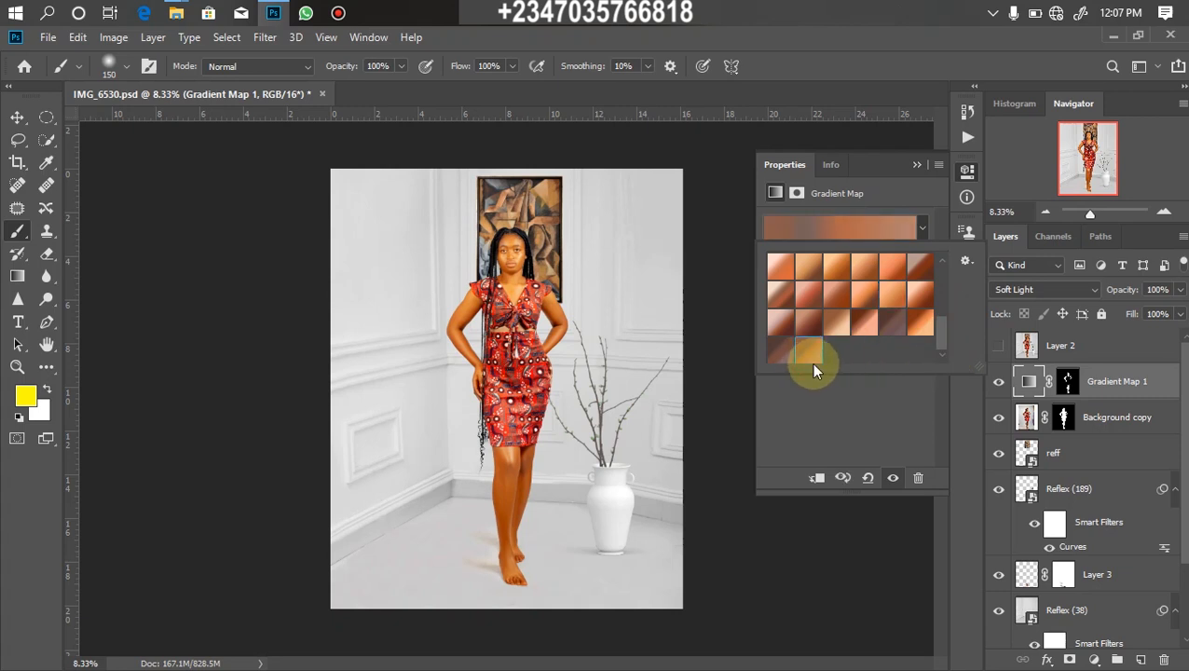
pyautogui.click(918, 324)
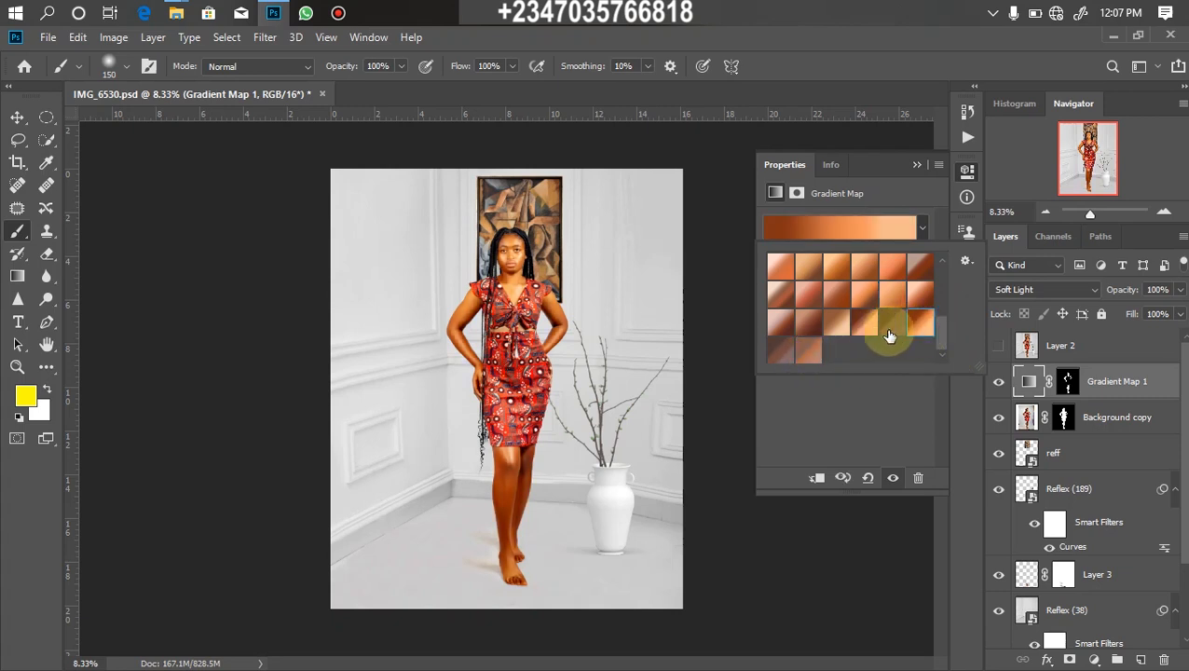
pyautogui.click(892, 333)
pyautogui.click(837, 323)
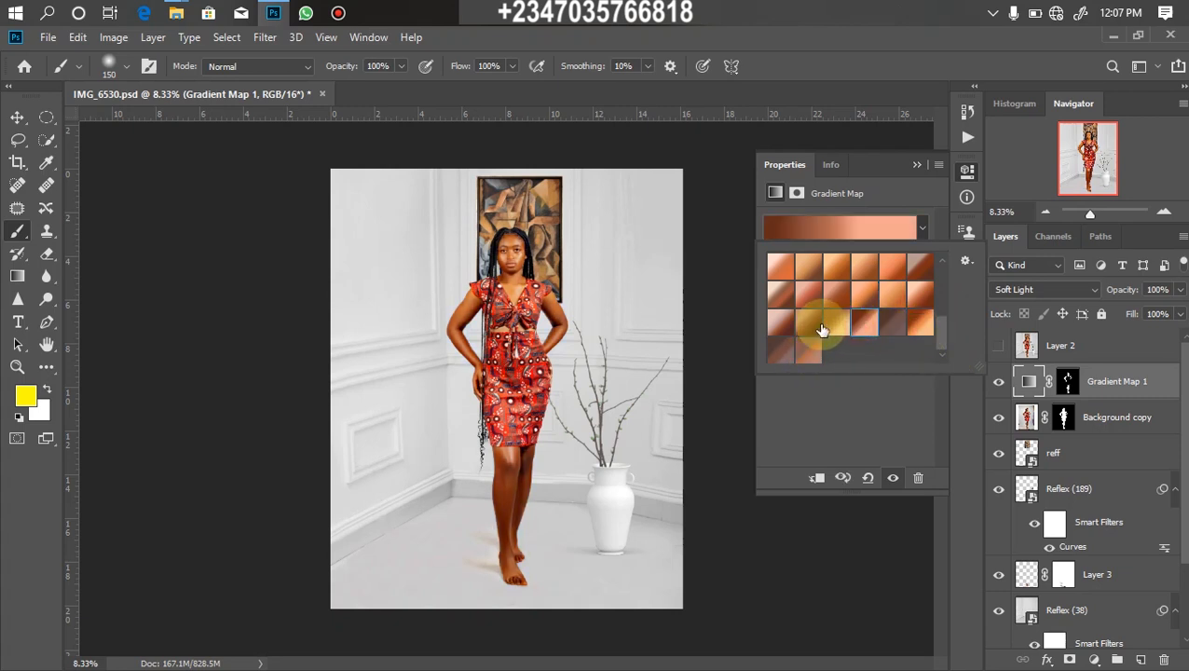
pyautogui.click(889, 298)
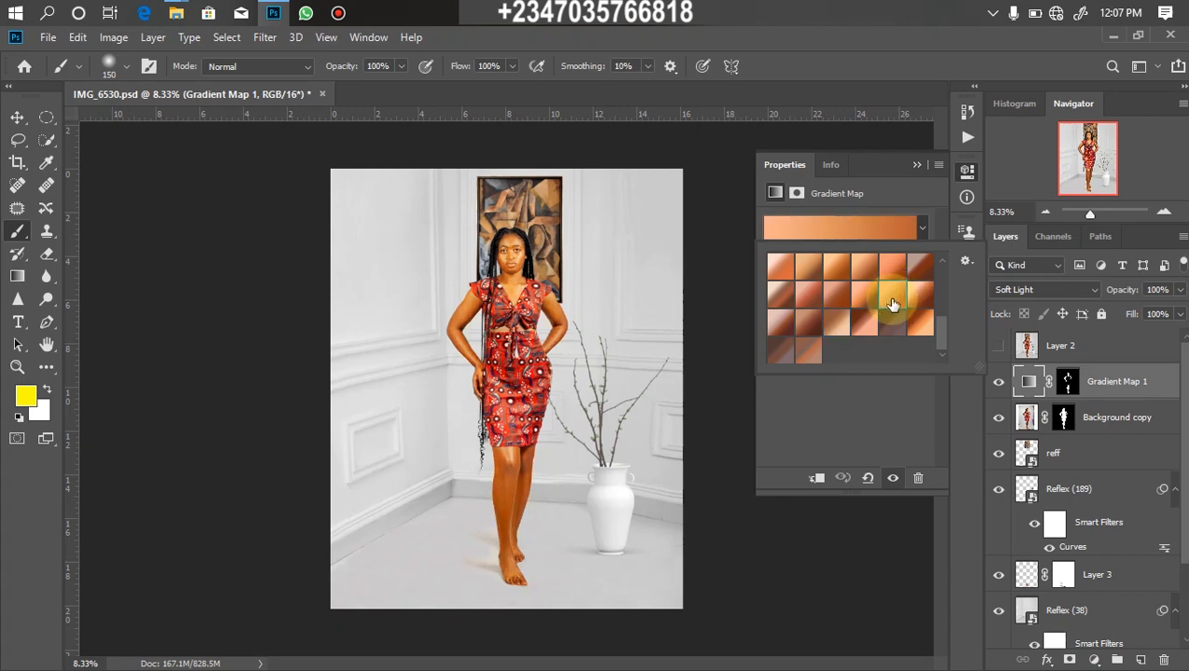
pyautogui.click(889, 272)
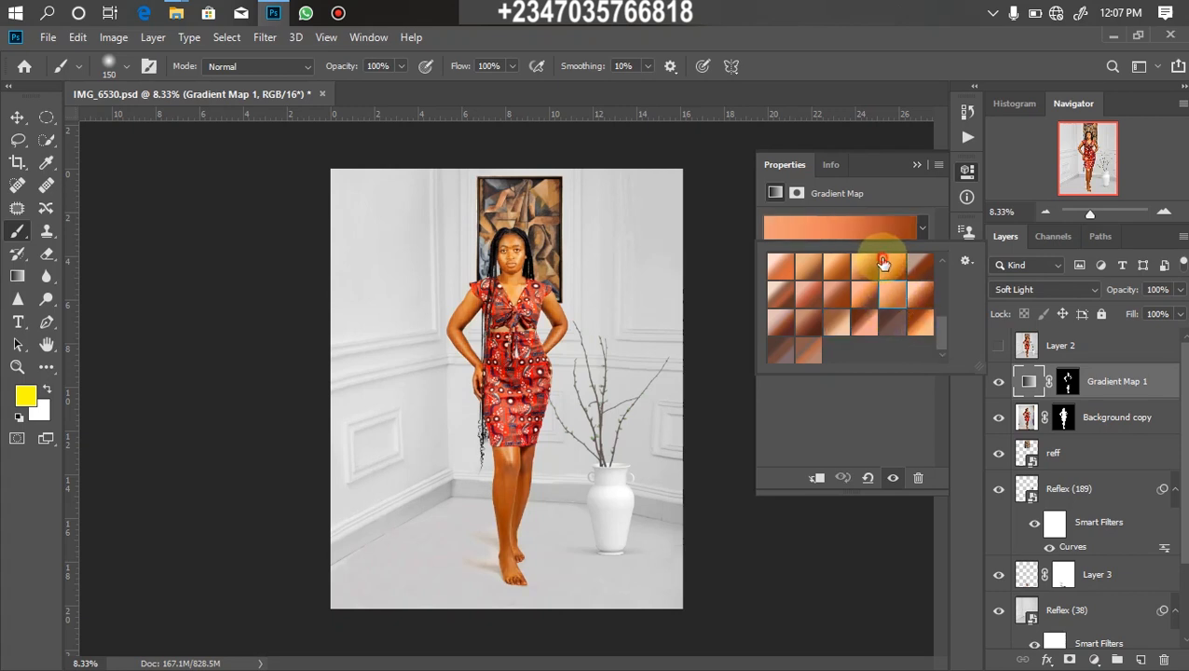
pyautogui.click(750, 322)
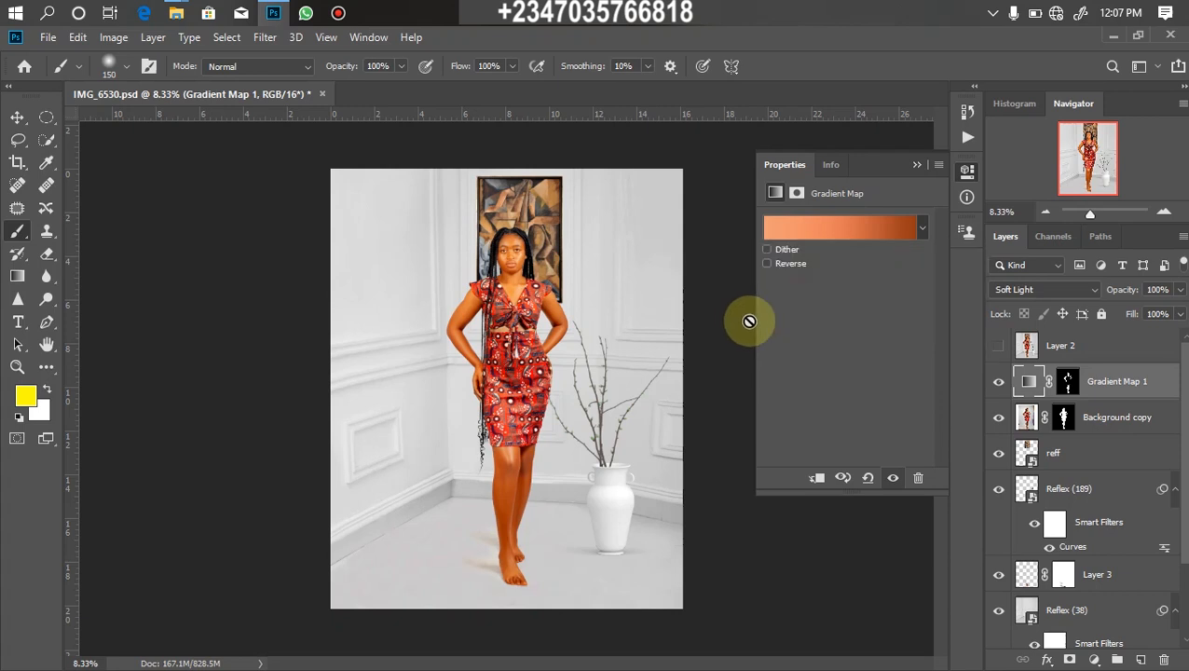
pyautogui.hotkey('ctrl', '+')
pyautogui.hotkey('ctrl', '-')
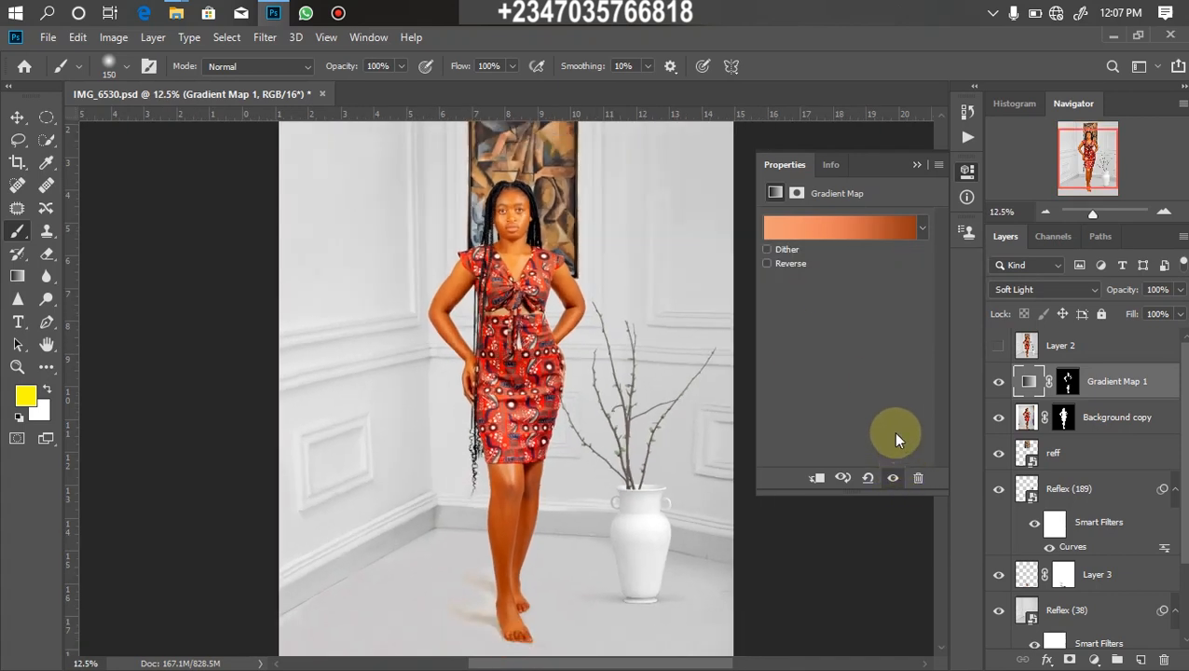
# Set the Gradient Map layer's opacity to 52% and compare the skin toning with the layer hidden and shown.
pyautogui.click(1180, 288)
pyautogui.moveTo(1180, 312); pyautogui.dragTo(1142, 314)
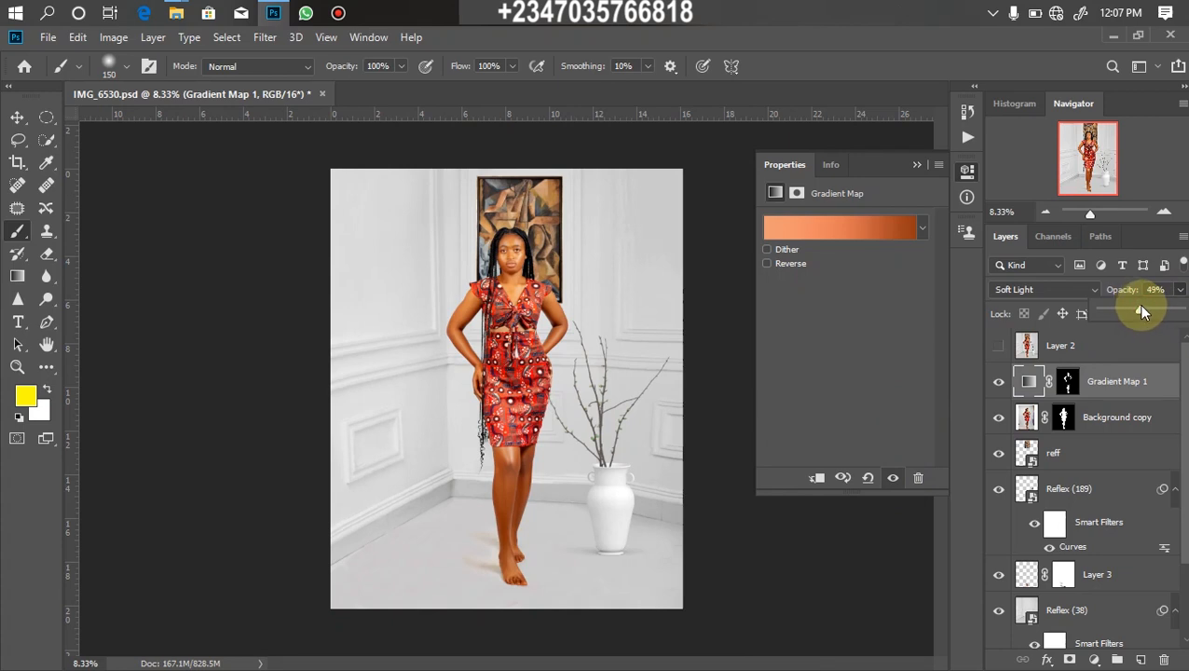
pyautogui.hotkey('ctrl', '+')
pyautogui.hotkey('ctrl', '-')
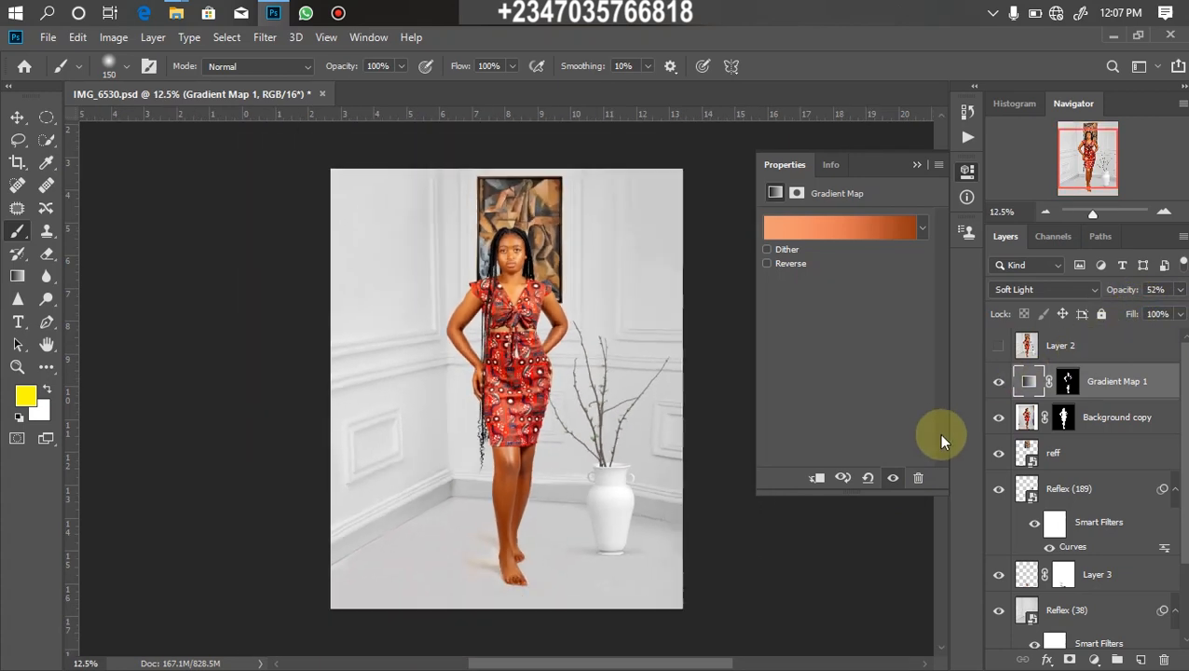
pyautogui.click(998, 382)
pyautogui.click(1000, 383)
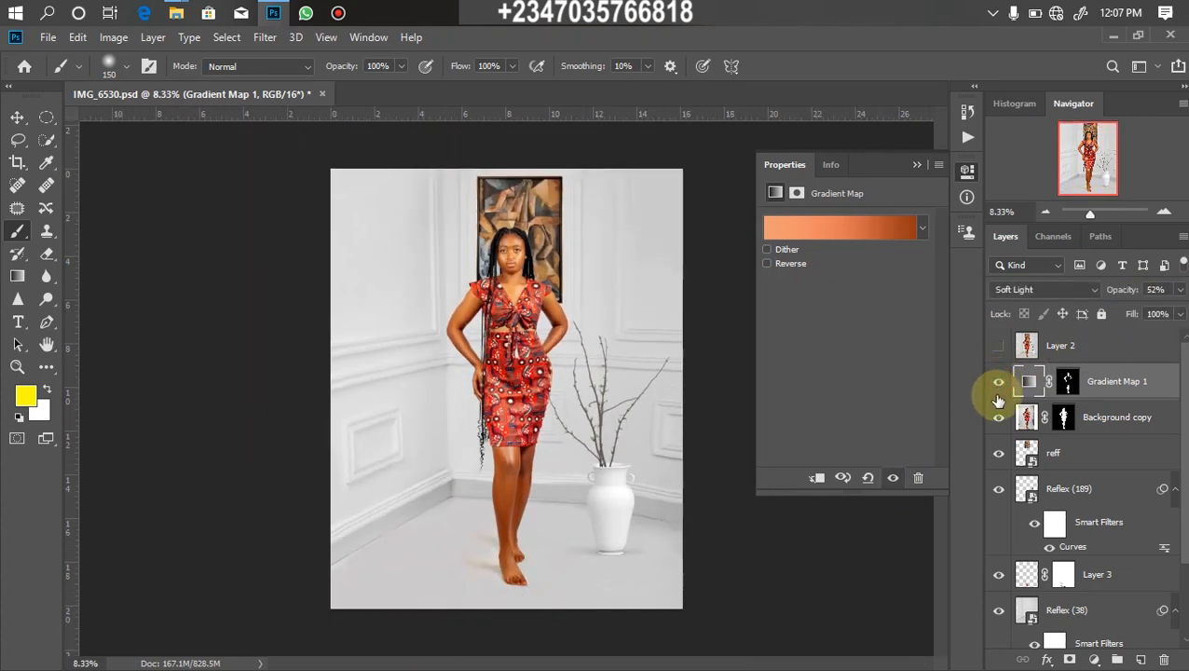
pyautogui.hotkey('ctrl', '+')
pyautogui.hotkey('ctrl', '-')
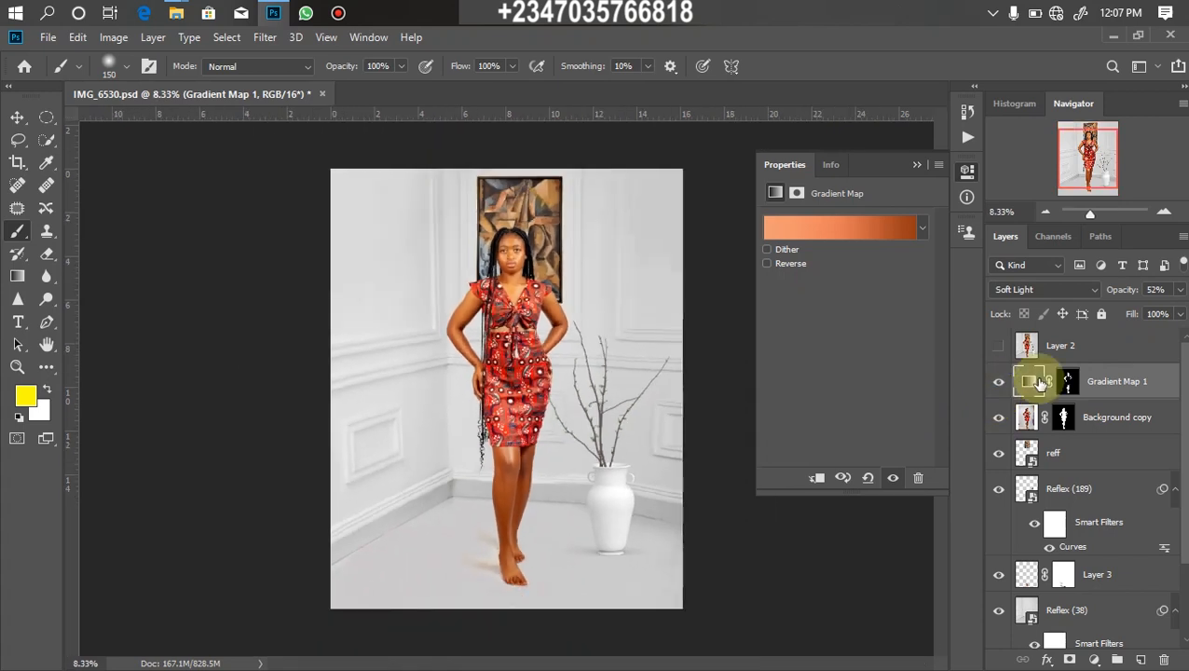